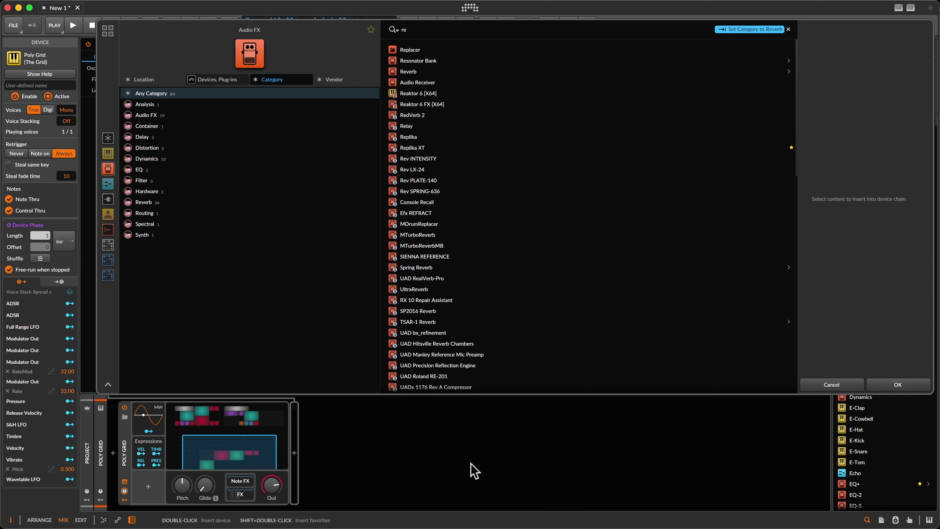
- Insert a Resonator Bank after the Poly Grid and vary its Spread amount
key(Down)
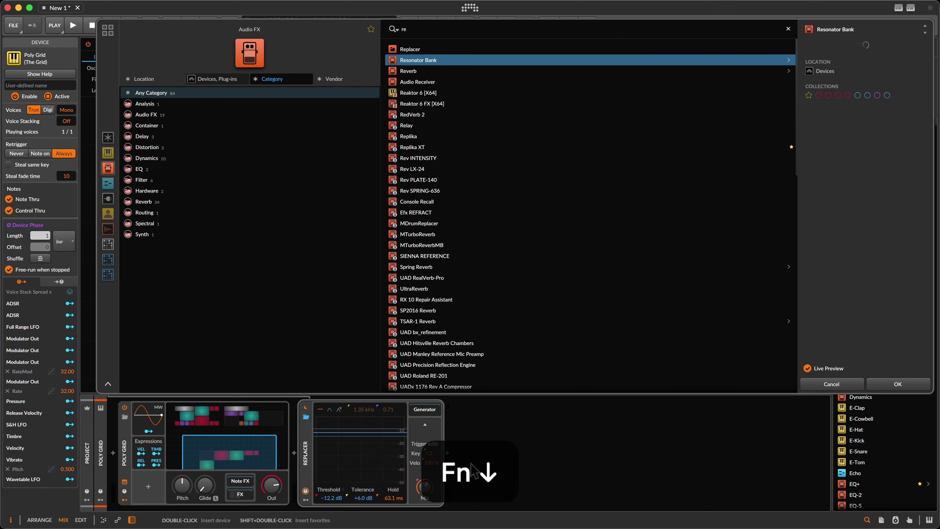
key(Return)
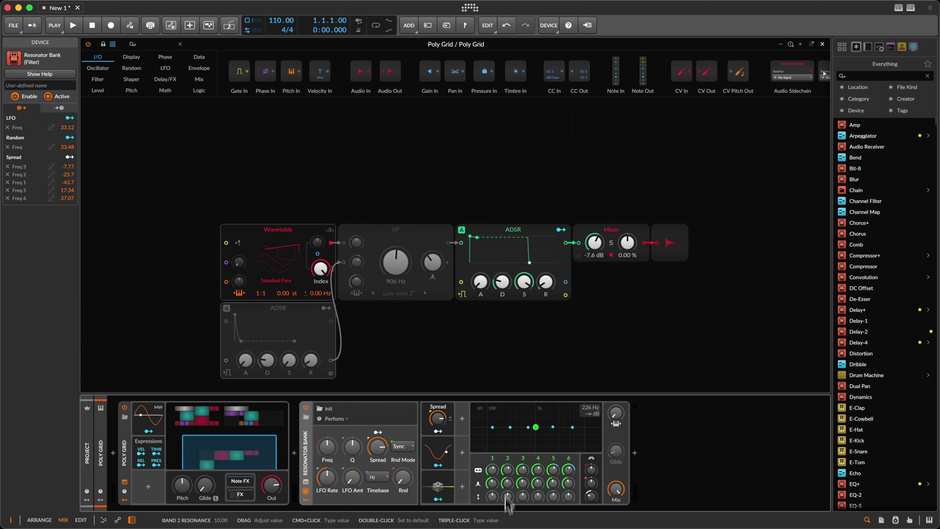
drag(446, 423, 434, 417)
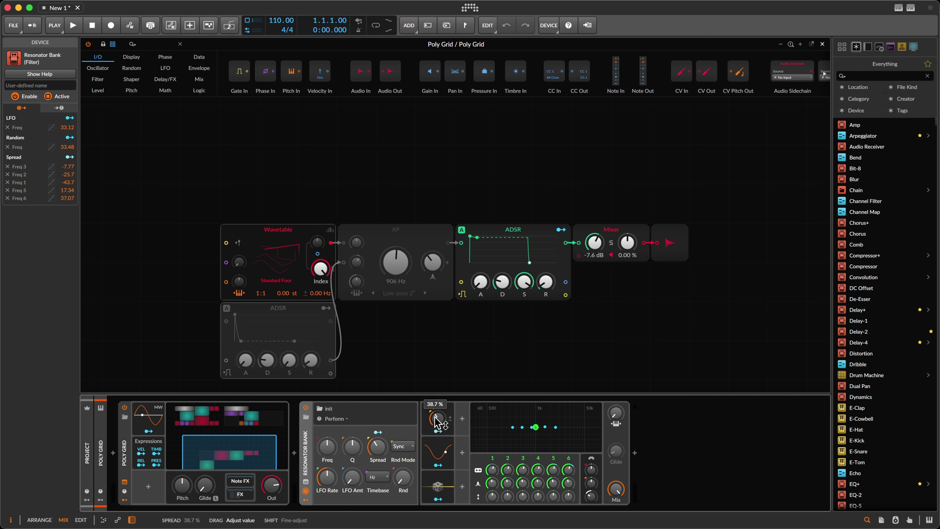
drag(436, 420, 437, 419)
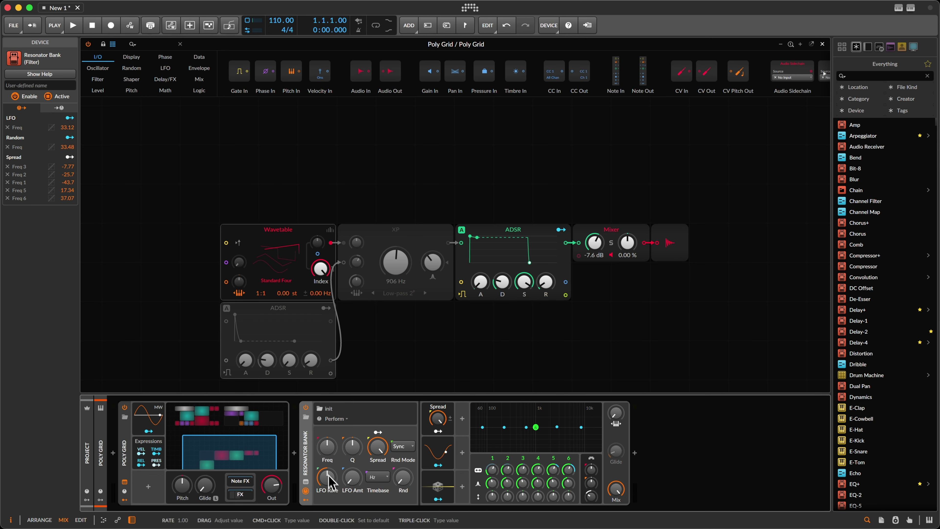
- Try the Resonator Bank's LFO Amt at about 71% and Rnd at about 63%, varying its LFO Rate, Freq and Spread
drag(326, 485, 350, 481)
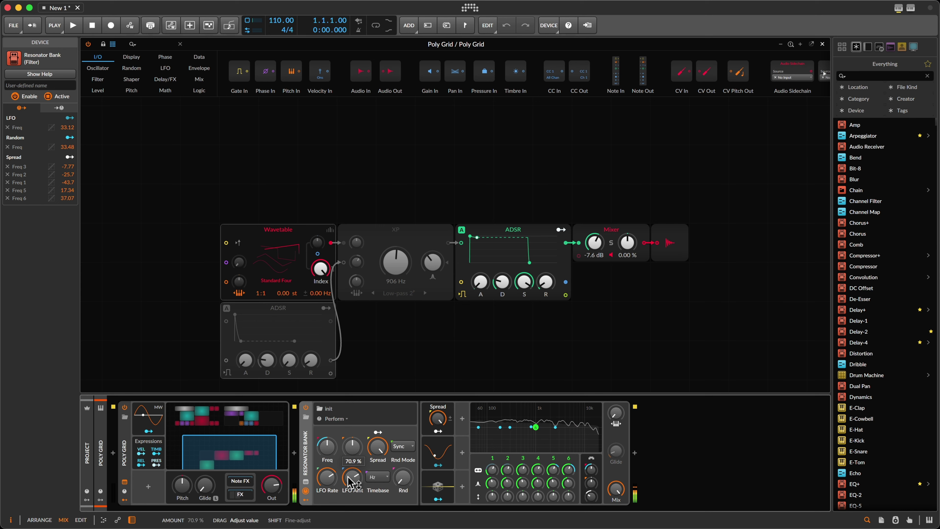
drag(326, 482, 326, 486)
drag(327, 448, 327, 447)
drag(403, 482, 402, 482)
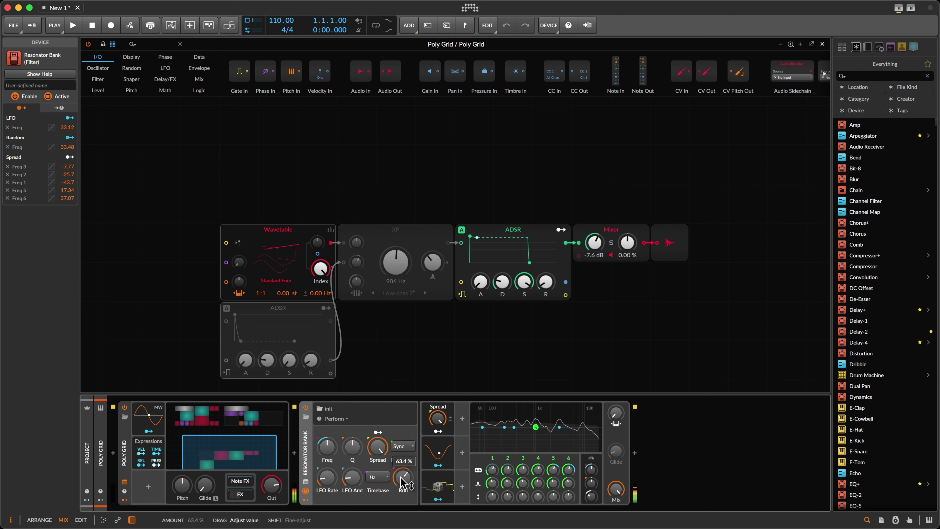
drag(401, 483, 403, 491)
drag(438, 419, 440, 421)
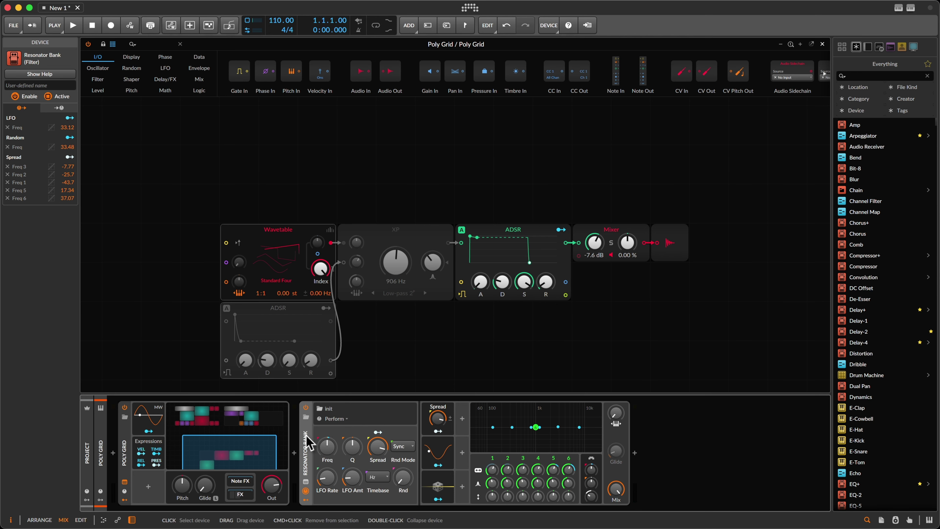
- Delete the Resonator Bank and insert an FX Grid in its place after the Poly Grid
key(BackSpace)
double_click(308, 447)
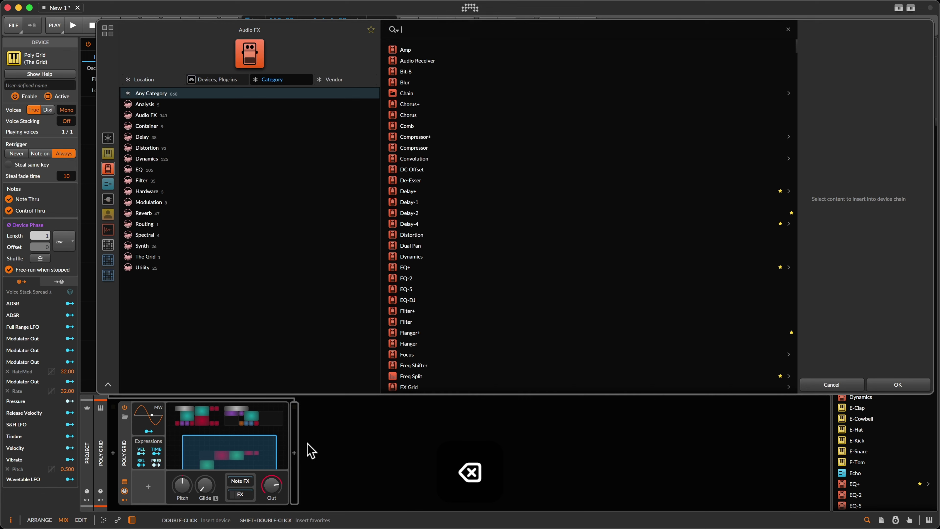
text(gr)
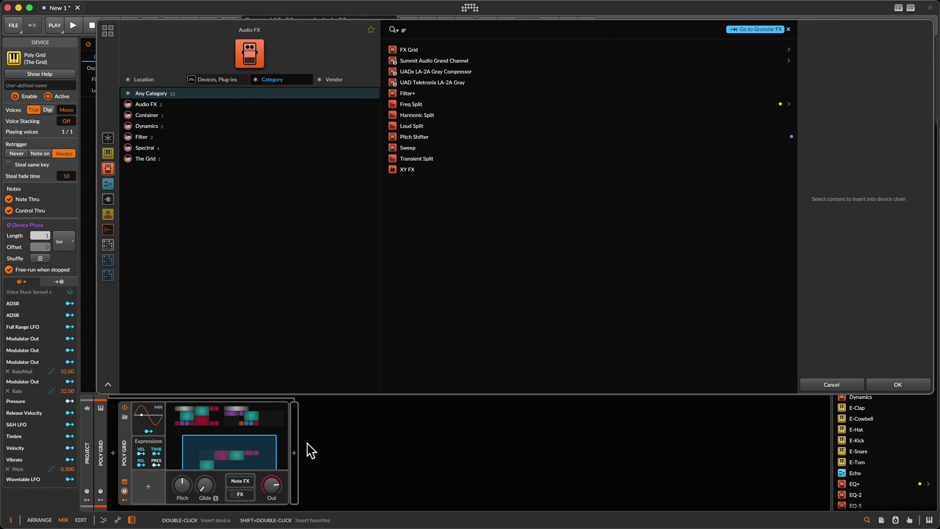
key(Return)
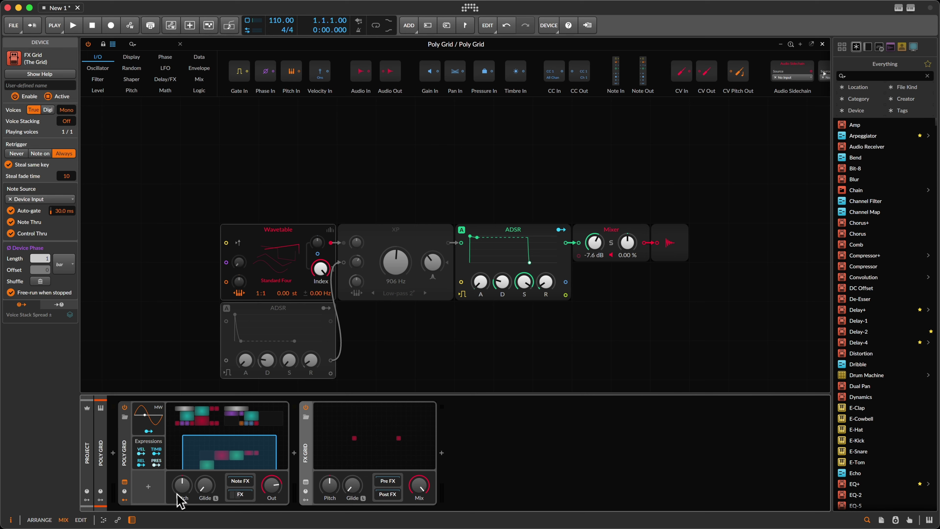
- Open the FX Grid's patch for editing in place of the Poly Grid's
click(276, 285)
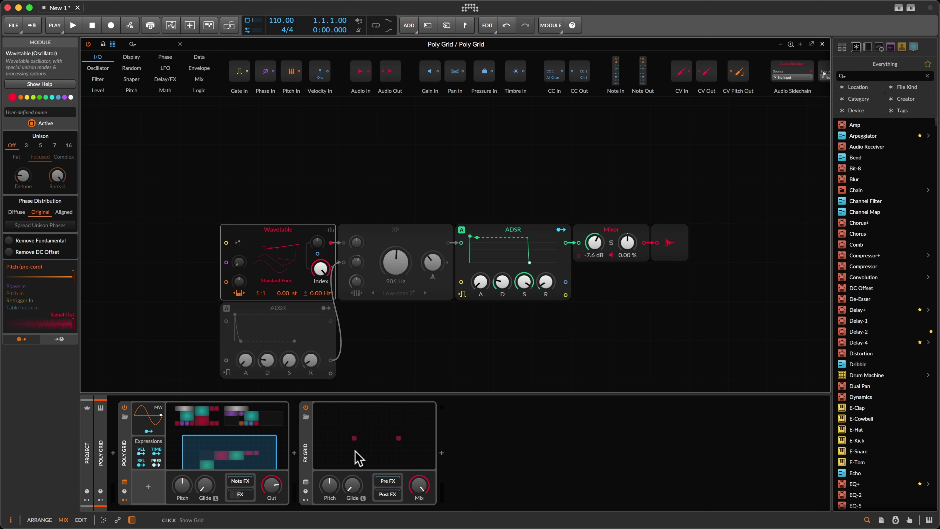
click(308, 447)
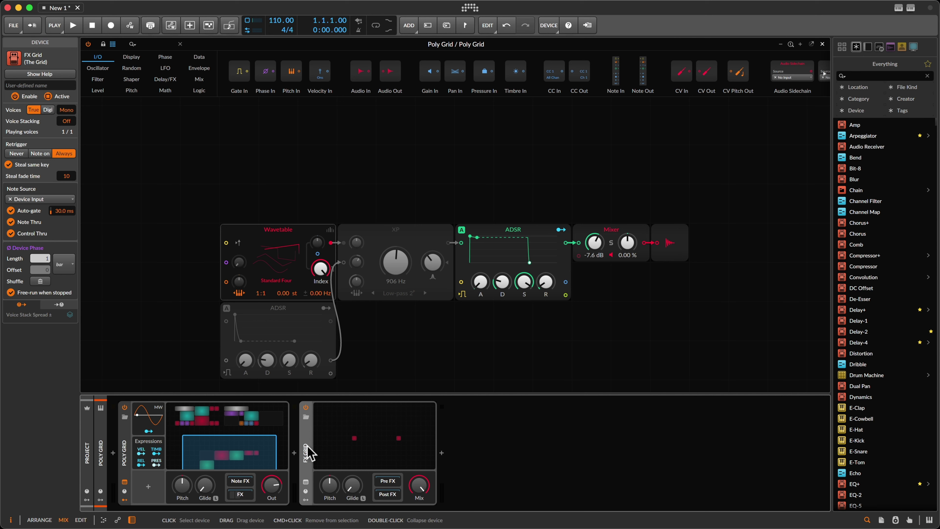
click(336, 429)
click(305, 482)
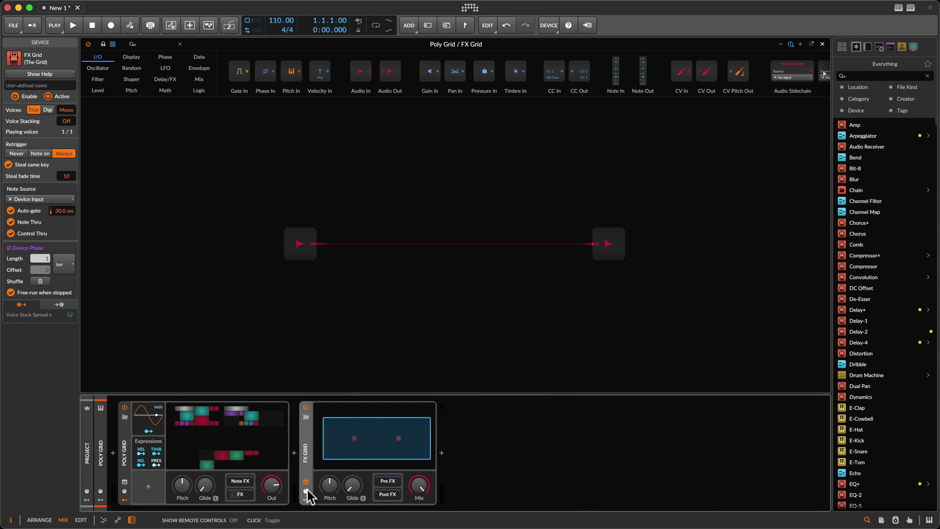
- Add a Stack Spread modulator to the FX Grid
click(307, 493)
click(320, 419)
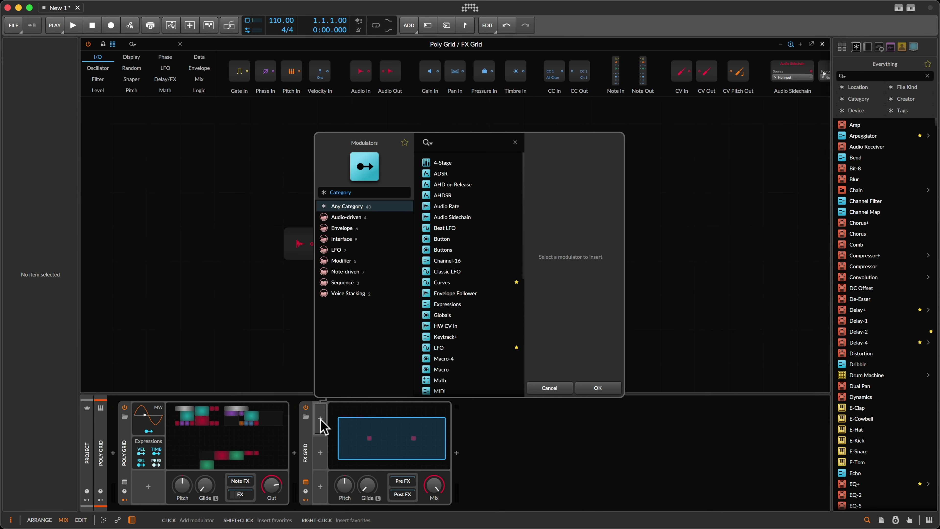
text(voi)
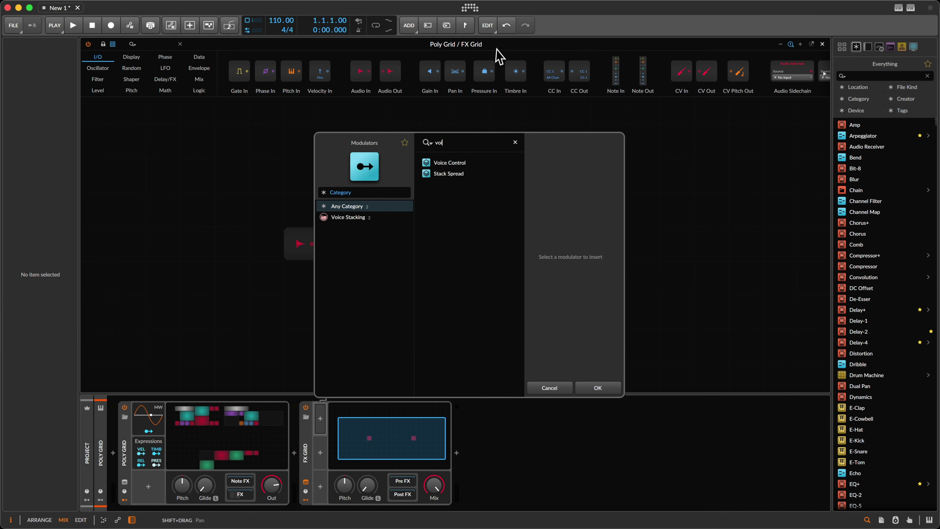
double_click(465, 175)
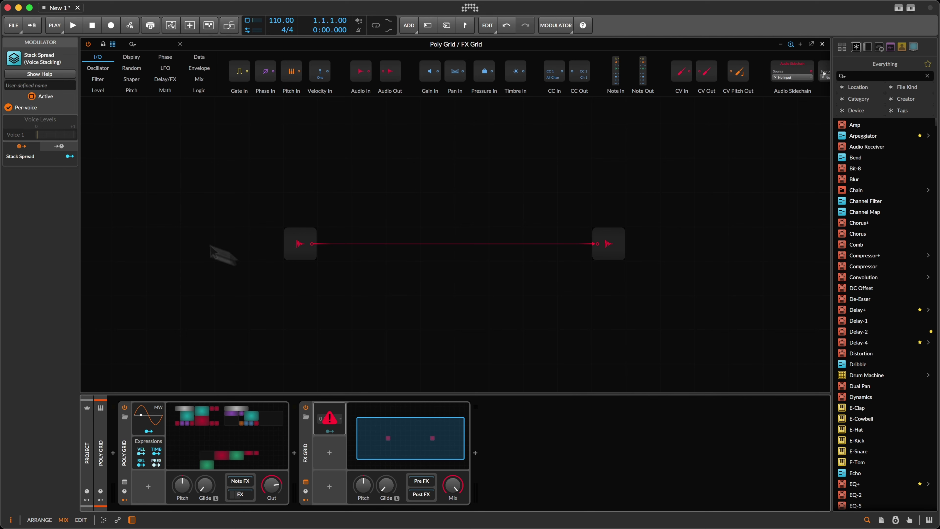
- Insert a Sallen-Key filter module into the FX Grid, above the cable between audio input and output
click(160, 246)
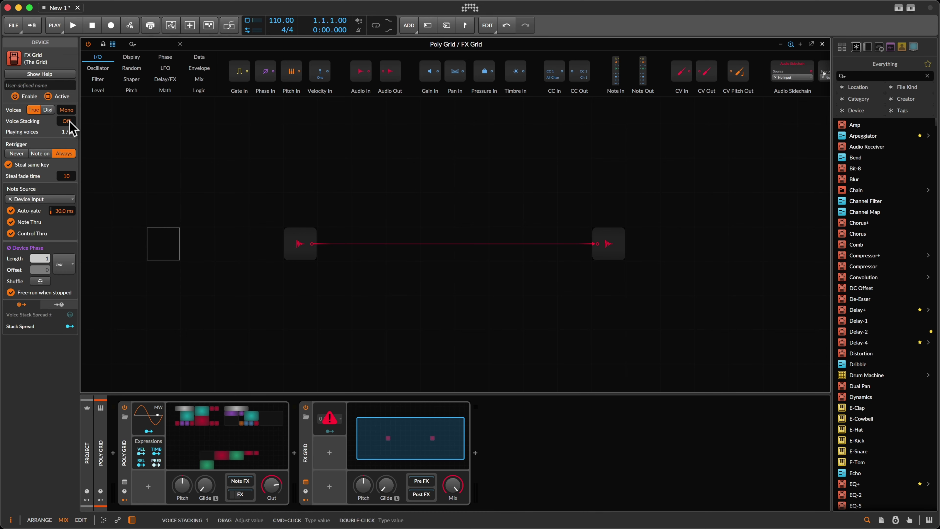
scroll(473, 332, up, 2)
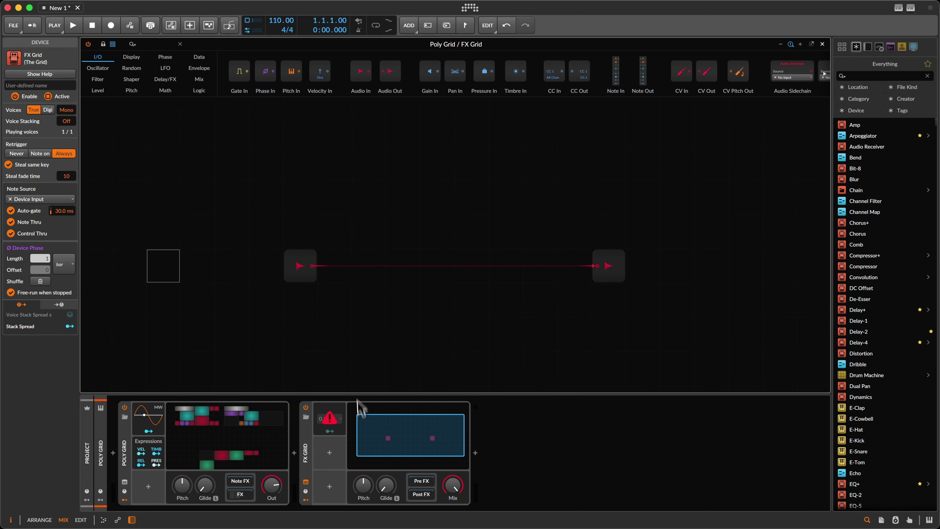
scroll(385, 297, down, 4)
click(414, 172)
right_click(414, 173)
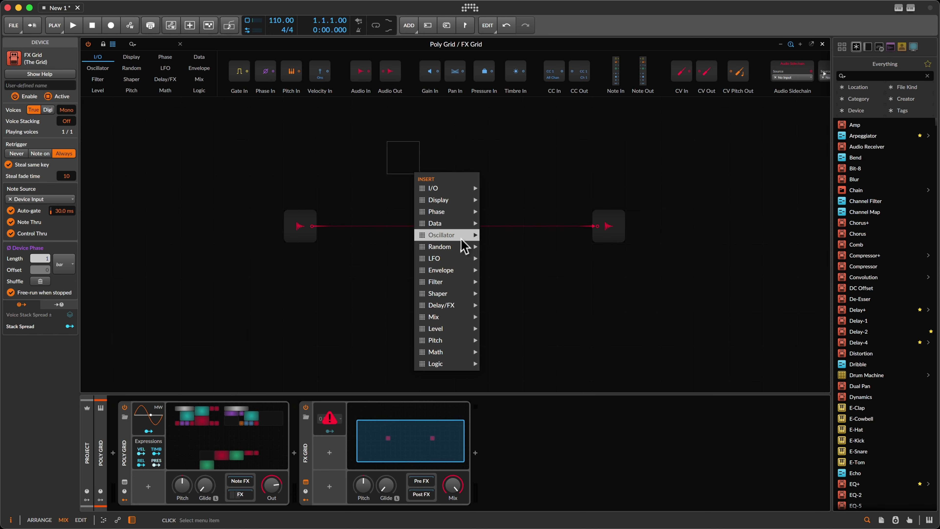
mouse_move(463, 281)
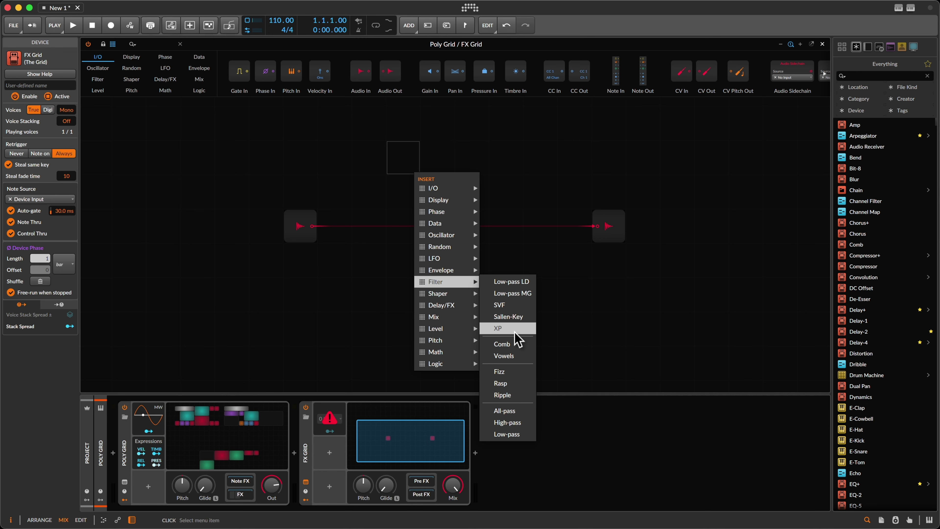
click(513, 317)
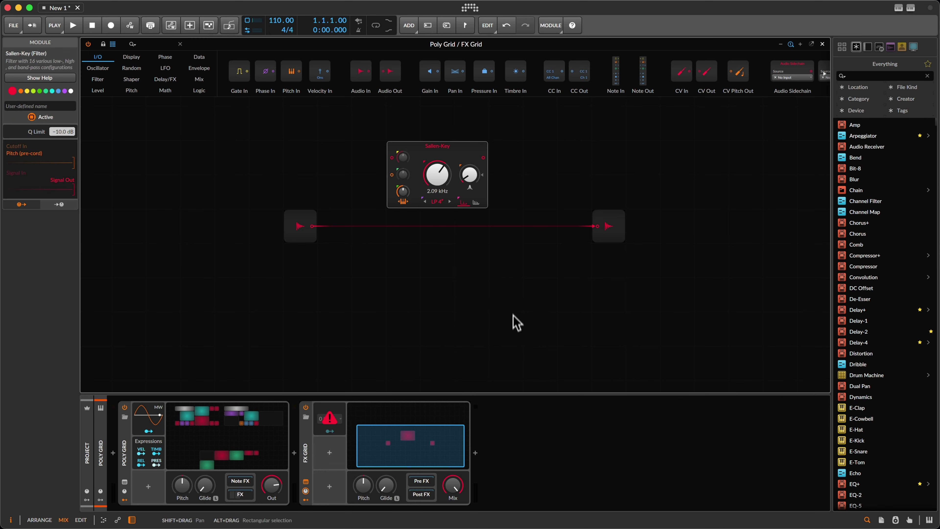
- Set the Sallen-Key filter to the 18 dB/oct band-pass mode (BP 6) and raise its resonance
click(435, 201)
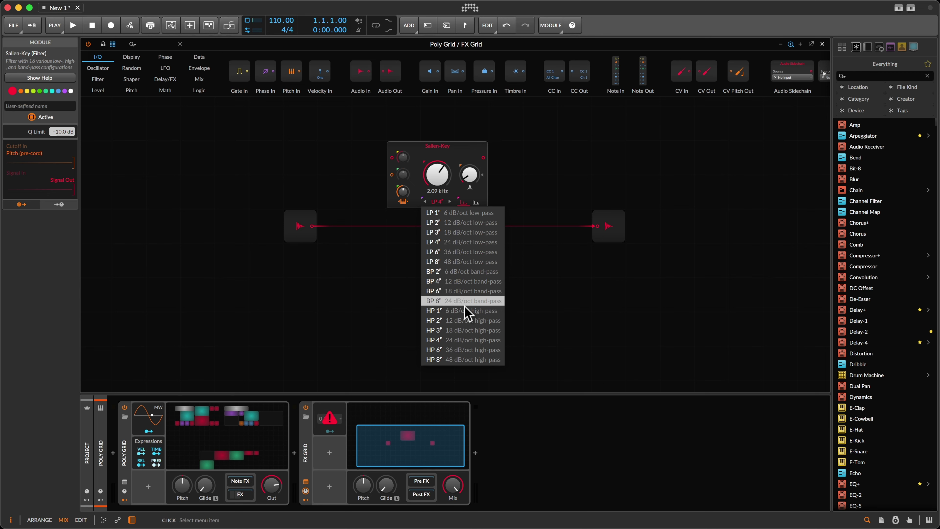
click(477, 296)
drag(462, 151, 462, 220)
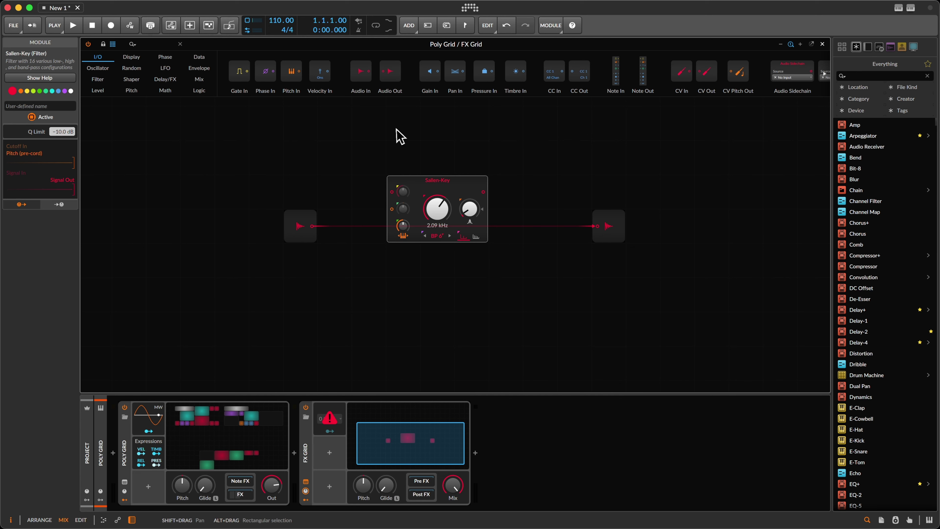
drag(468, 211, 476, 220)
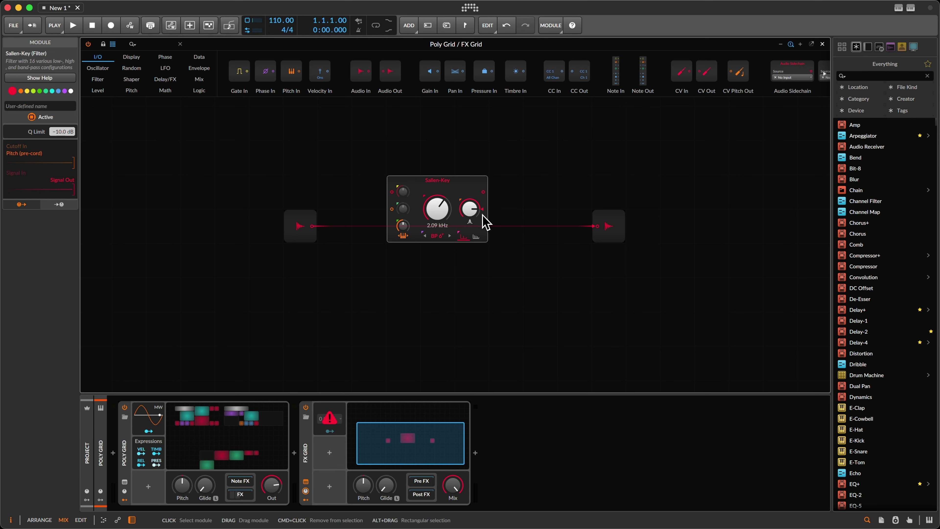
drag(474, 215, 474, 216)
click(474, 216)
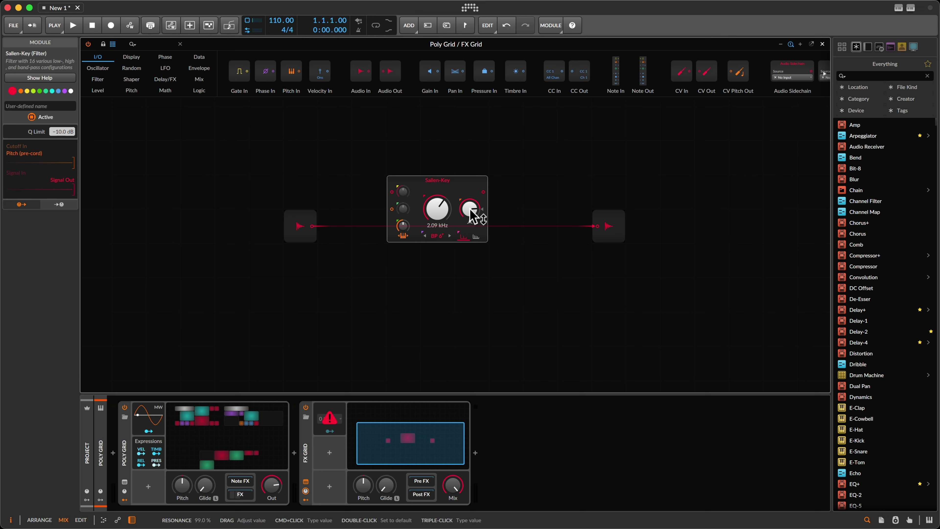
drag(470, 212, 470, 215)
- Turn the Sallen-Key's key tracking down to zero and patch the filter between the audio input and output
scroll(435, 234, up, 1)
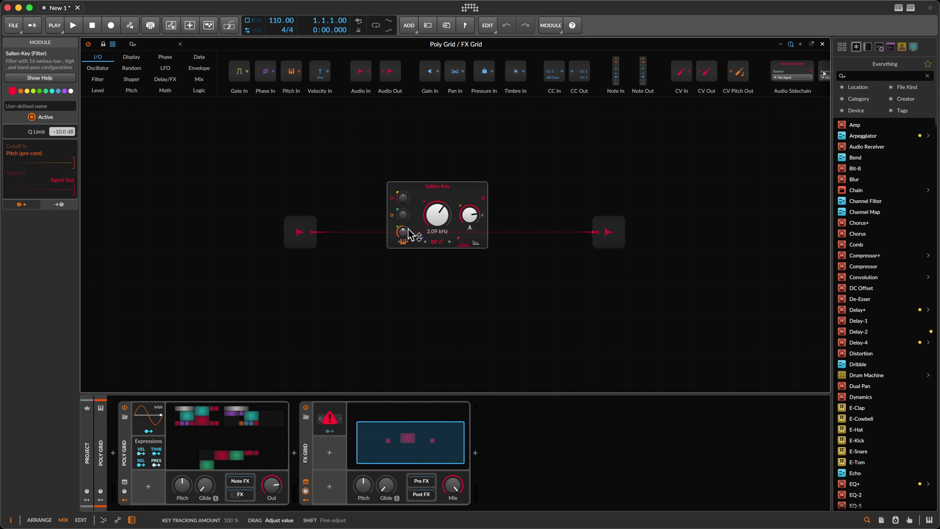
scroll(374, 227, up, 1)
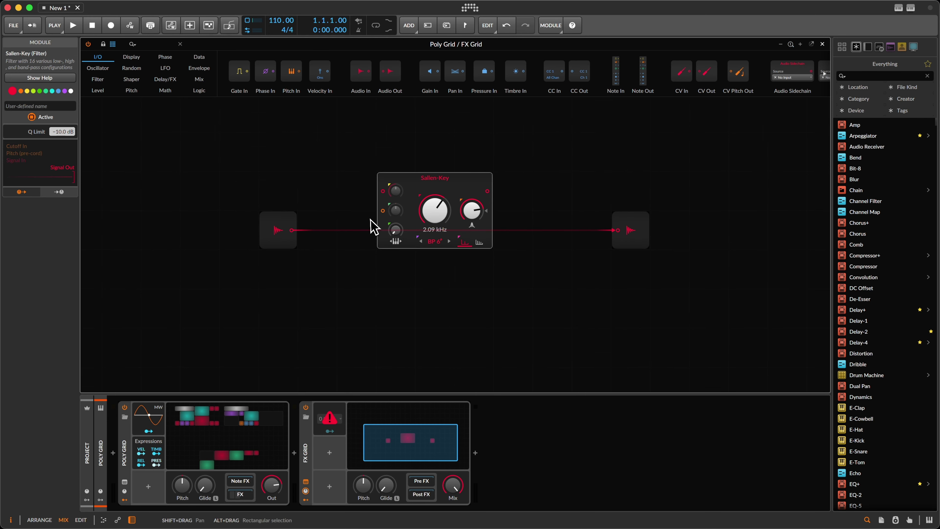
drag(437, 180, 623, 232)
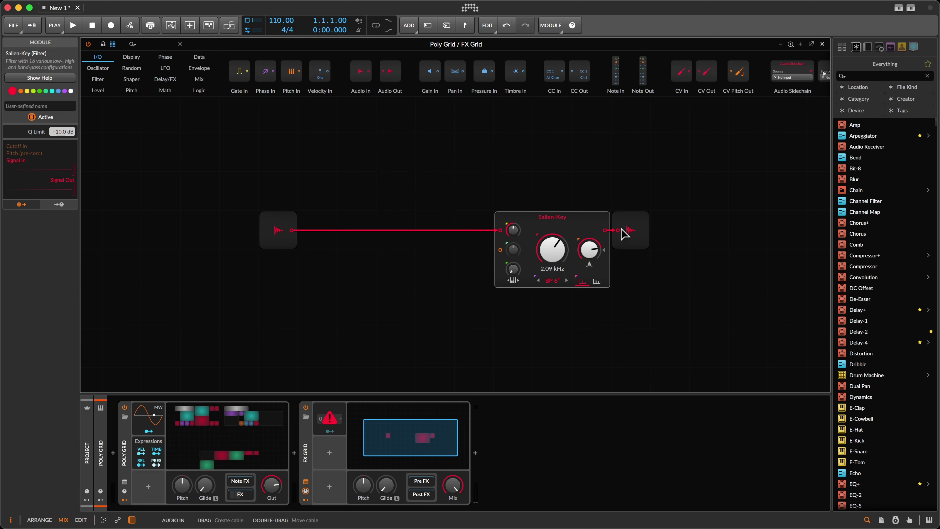
drag(519, 217, 436, 233)
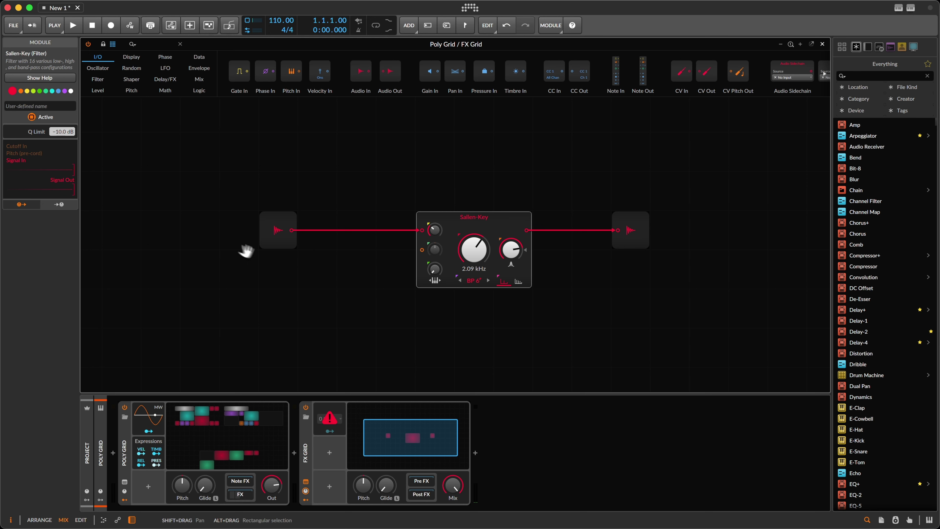
- Set the Sallen-Key's Q Limit to +12.0 dB and its cutoff to about 1.36 kHz
drag(63, 132, 63, 132)
mouse_move(507, 253)
drag(507, 254, 507, 255)
drag(477, 261, 488, 207)
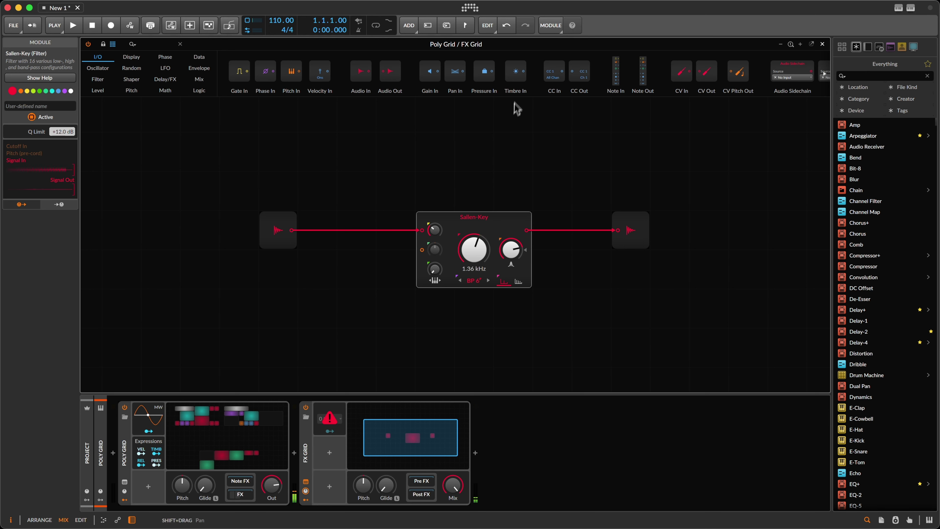
- Insert a Mixer module between the Sallen-Key and the audio output, and lower the filter cutoff to about 1.19 kHz
right_click(512, 150)
mouse_move(555, 315)
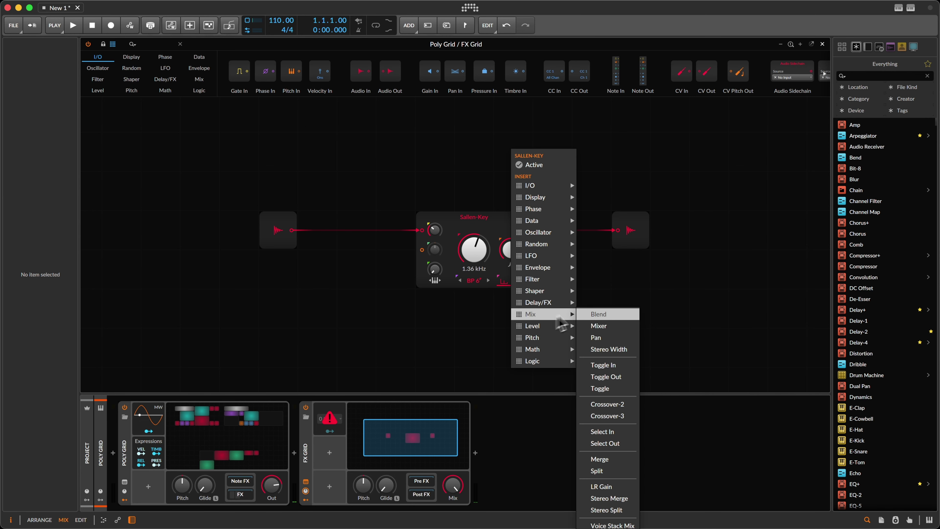
click(620, 327)
drag(553, 146, 633, 239)
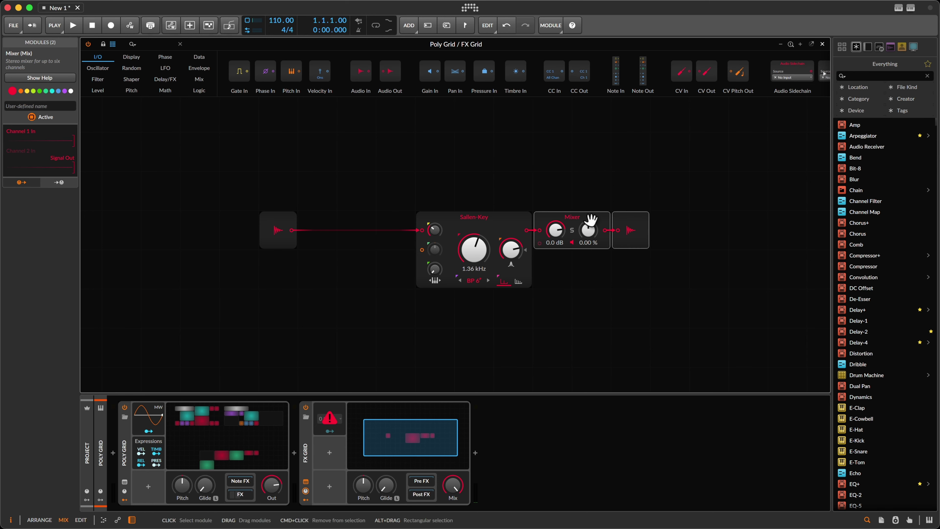
drag(481, 253, 481, 261)
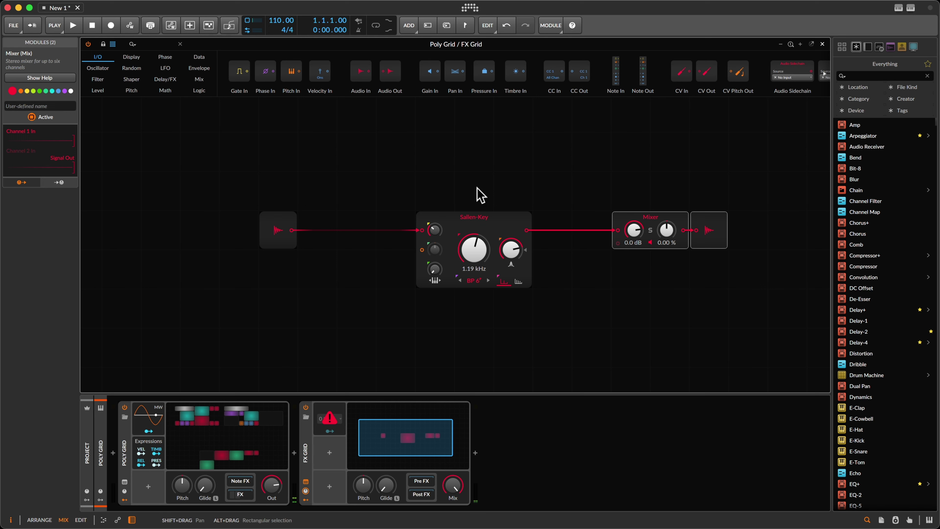
- Set the FX Grid's Voice Stacking to 10 and raise the Sallen-Key's cutoff to about 1.77 kHz
click(502, 211)
drag(72, 126, 67, 124)
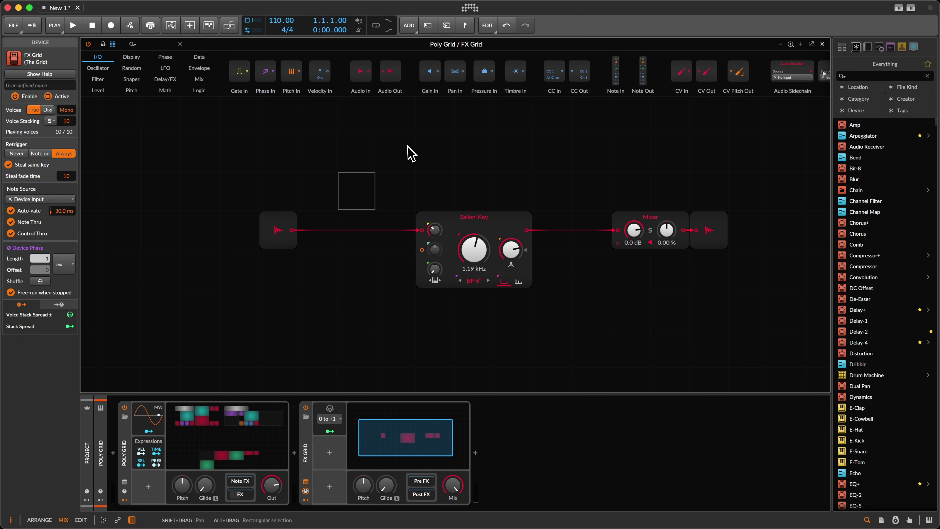
scroll(472, 252, up, 2)
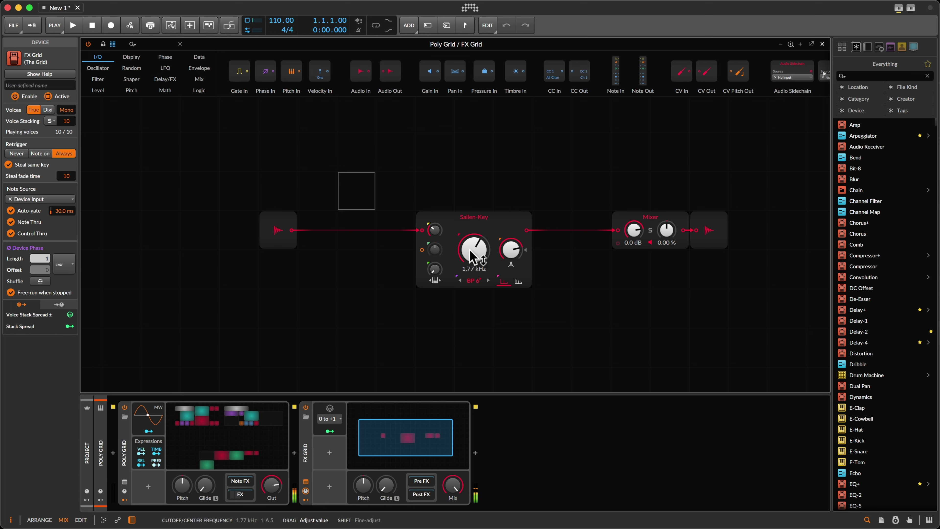
scroll(481, 252, down, 5)
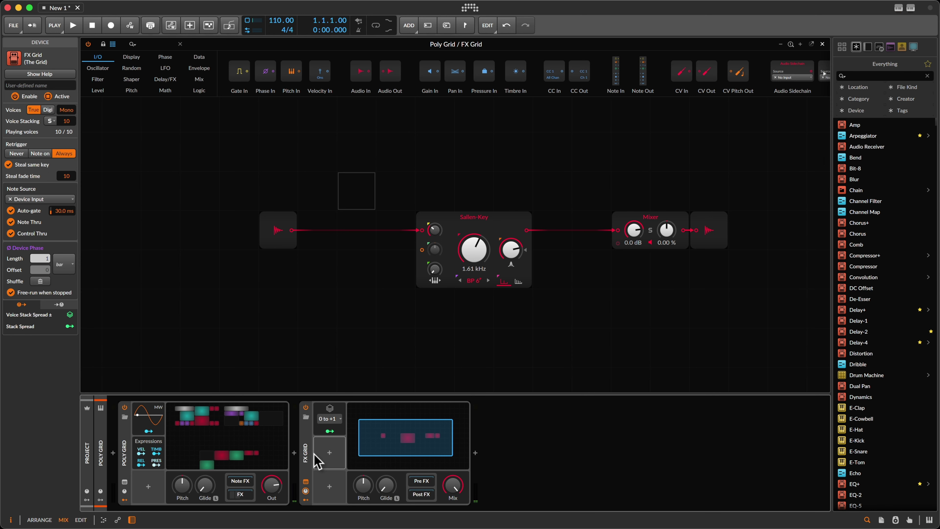
click(307, 453)
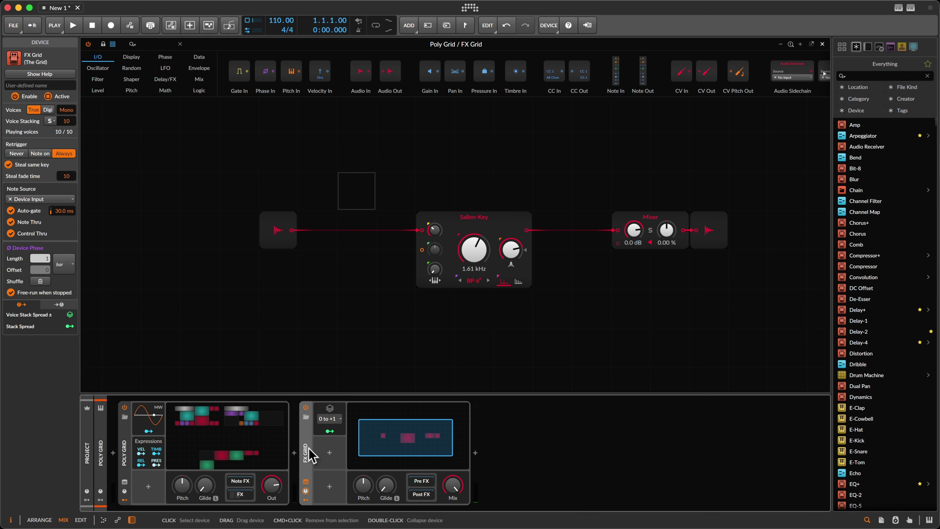
click(199, 454)
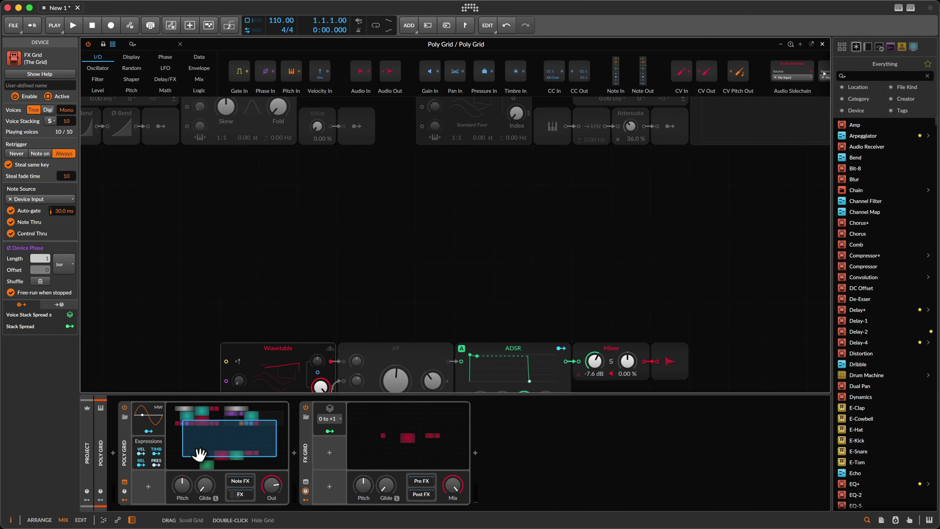
click(308, 451)
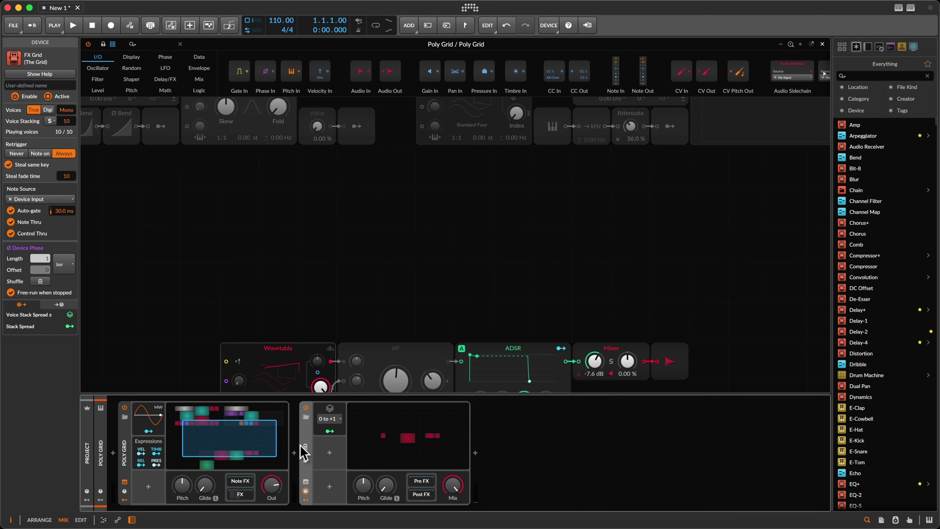
scroll(533, 124, down, 2)
scroll(533, 123, down, 5)
click(359, 439)
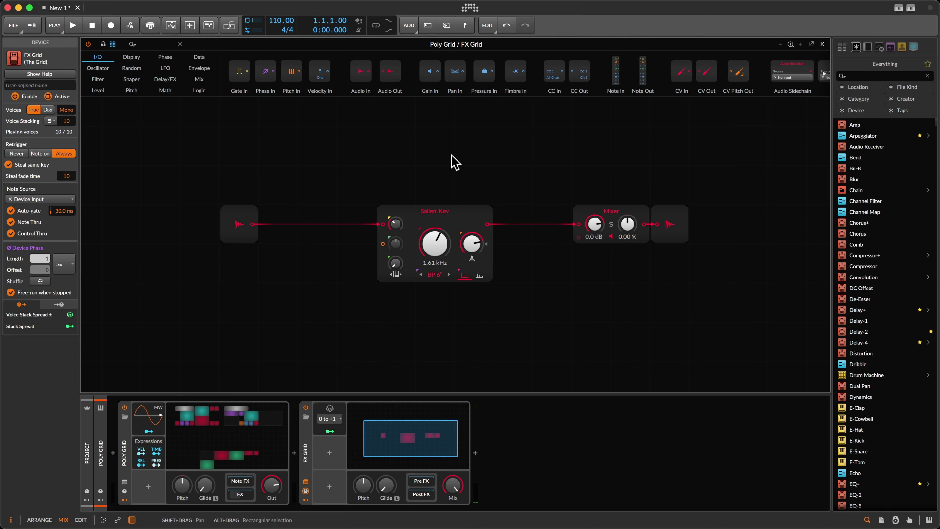
- Move the Sallen-Key closer to the Mixer and lower its cutoff to 74.6 Hz
drag(453, 207, 471, 211)
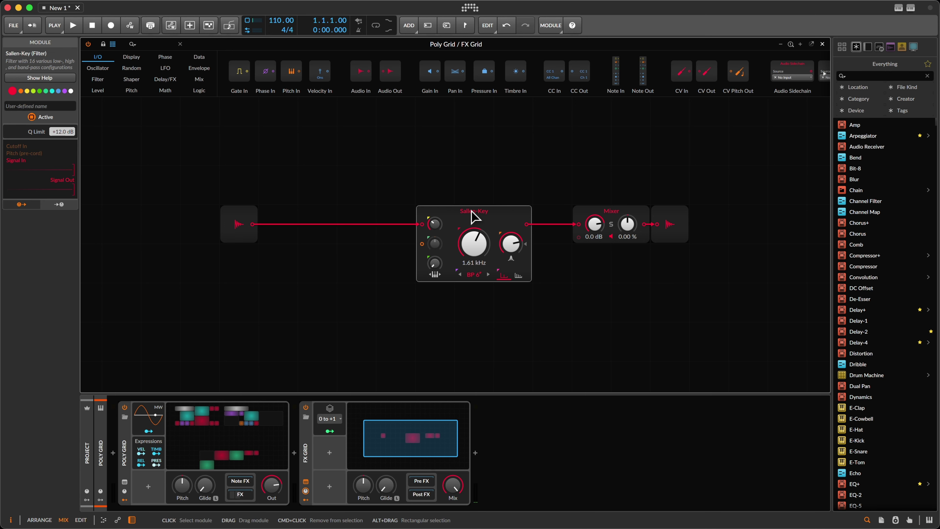
drag(481, 243, 592, 334)
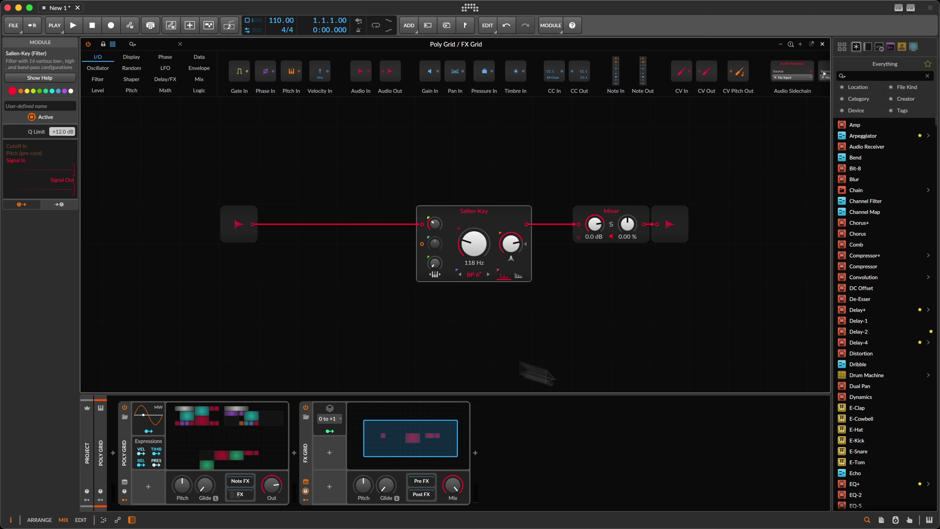
drag(474, 252, 466, 283)
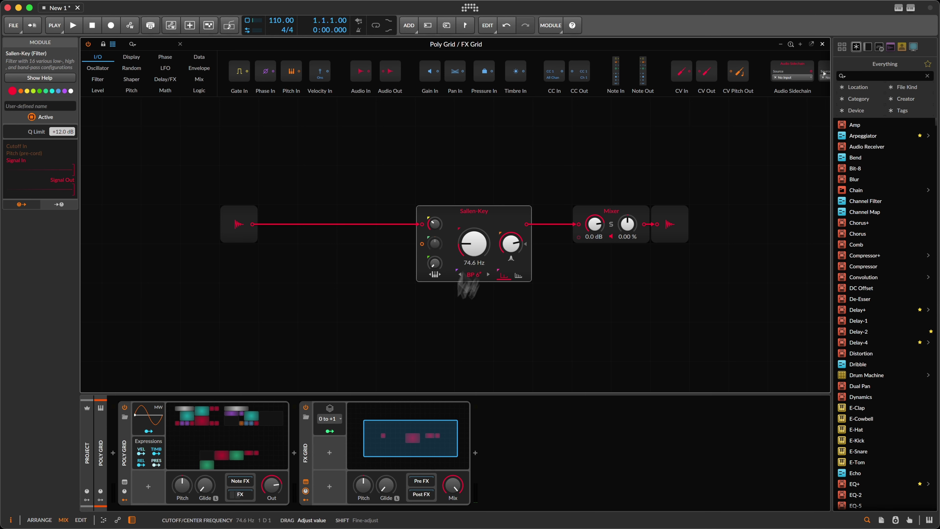
- Inspect the Stack Spread modulator's per-voice levels and its available distribution modes
click(329, 417)
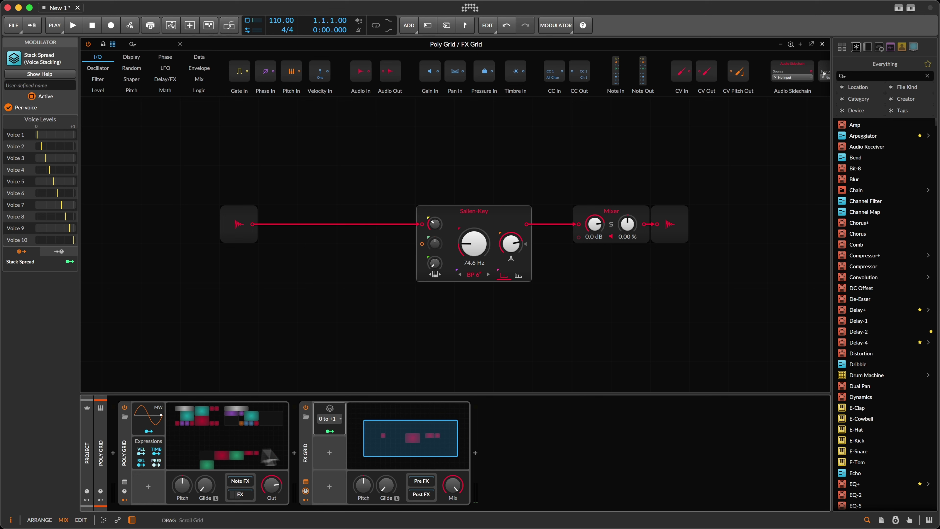
click(331, 419)
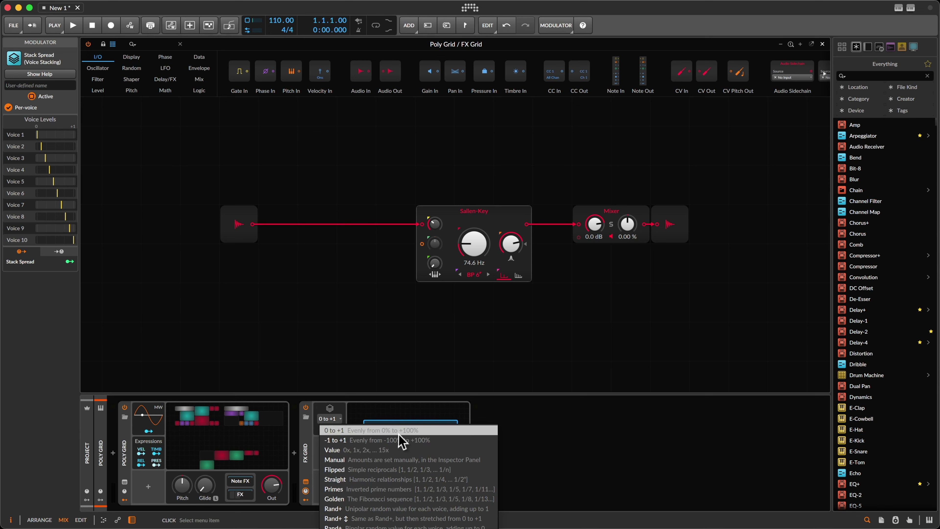
click(485, 353)
scroll(407, 349, down, 2)
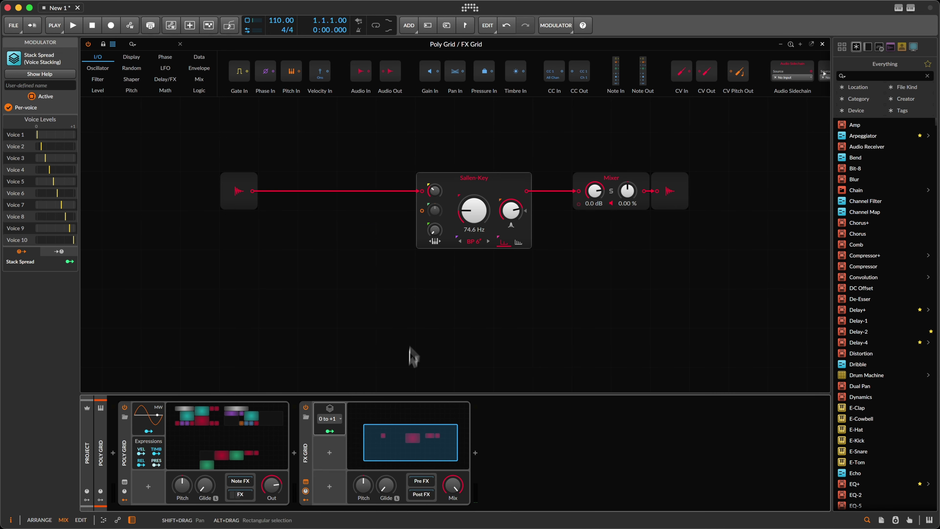
- Try modulating the Sallen-Key's cutoff directly with Stack Spread
click(330, 431)
drag(479, 226, 477, 212)
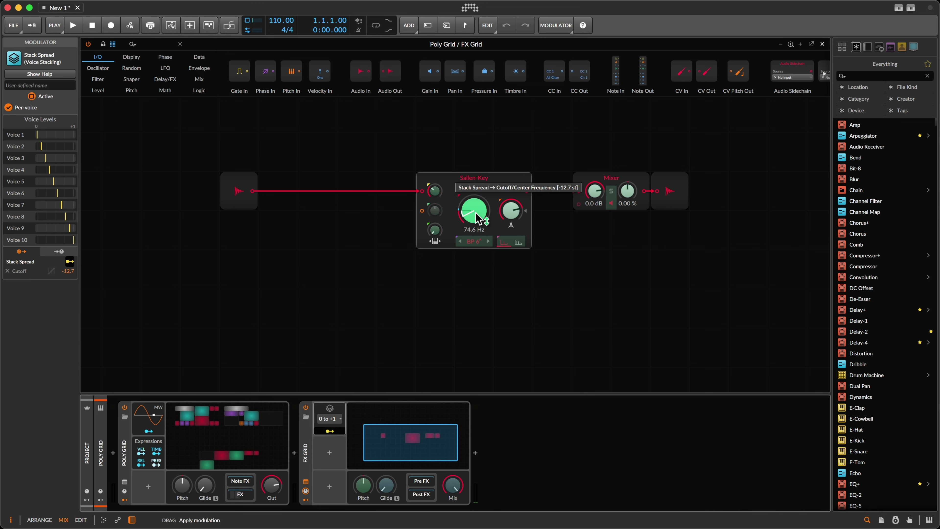
drag(477, 218, 478, 219)
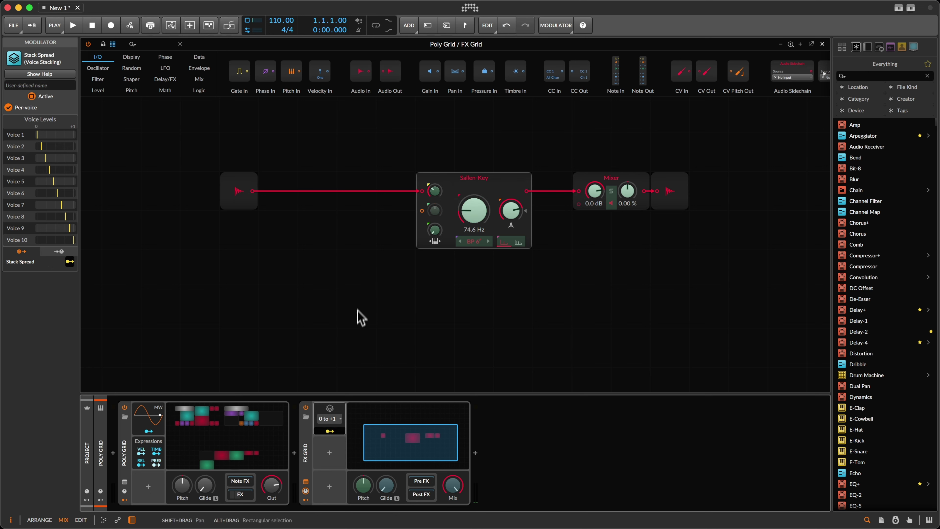
click(329, 431)
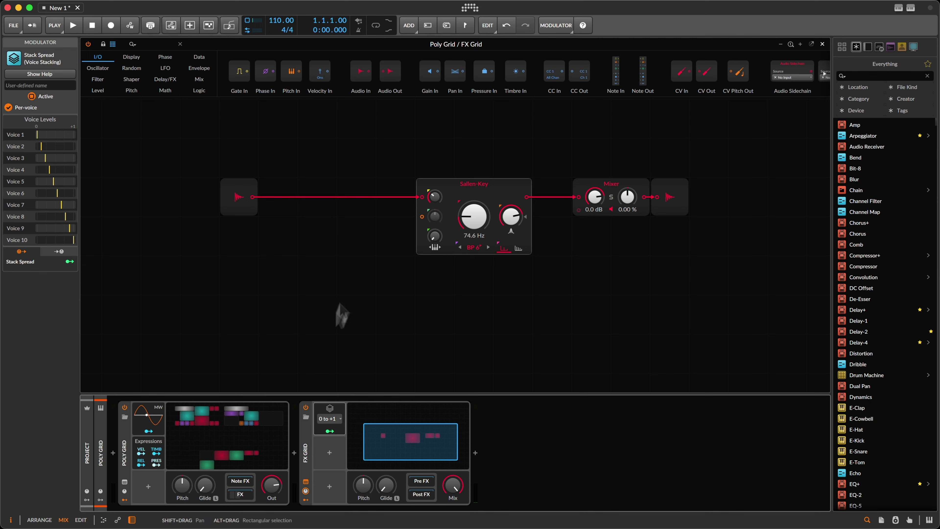
- Insert a Value module below the Sallen-Key and modulate its value with Stack Spread
right_click(354, 262)
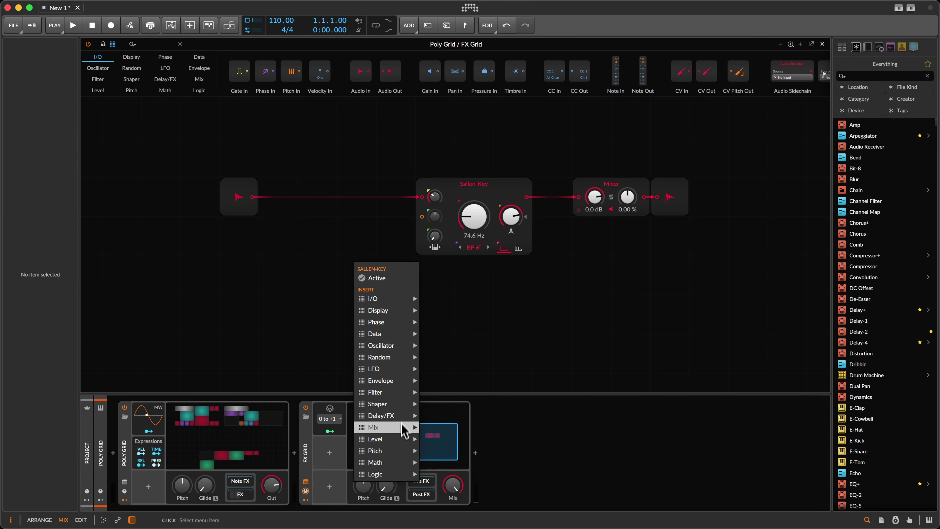
mouse_move(400, 438)
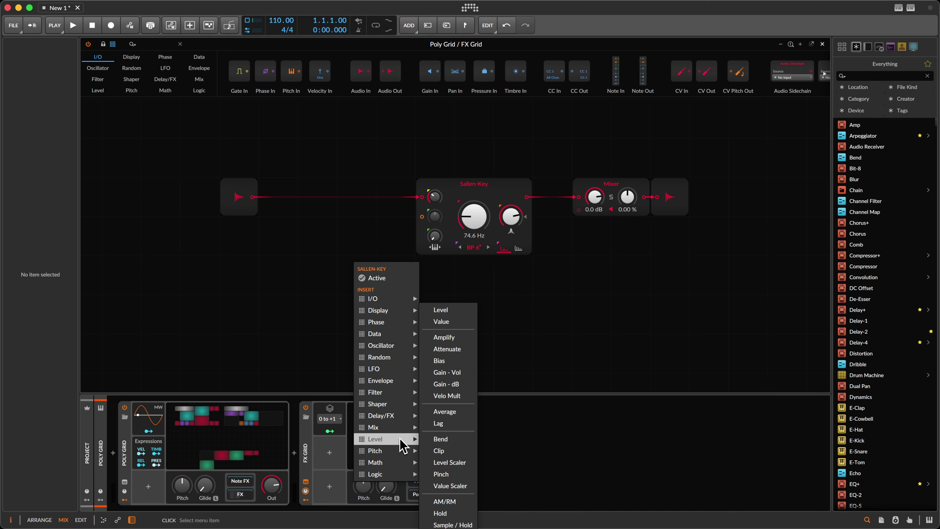
click(468, 322)
drag(359, 278, 361, 319)
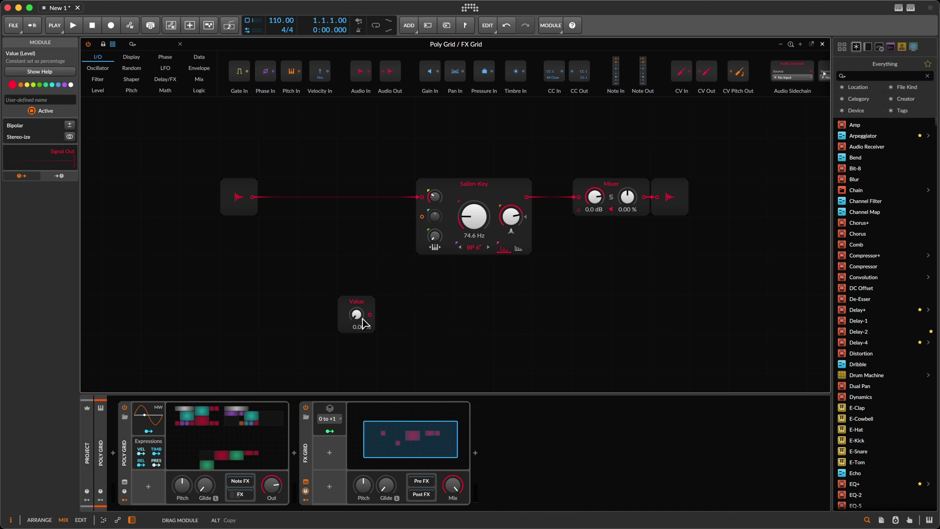
click(327, 431)
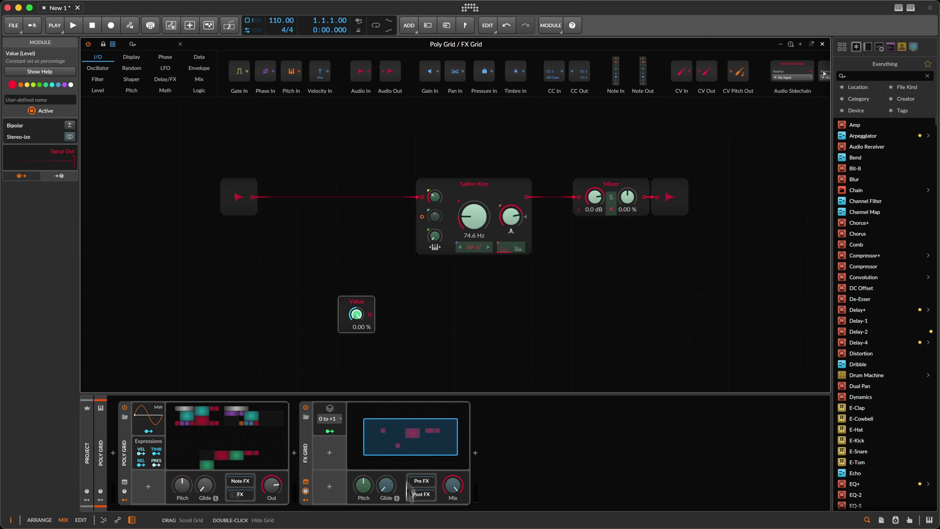
- Insert an Attenuate module next to the Value module and connect the Value output to its input
right_click(389, 315)
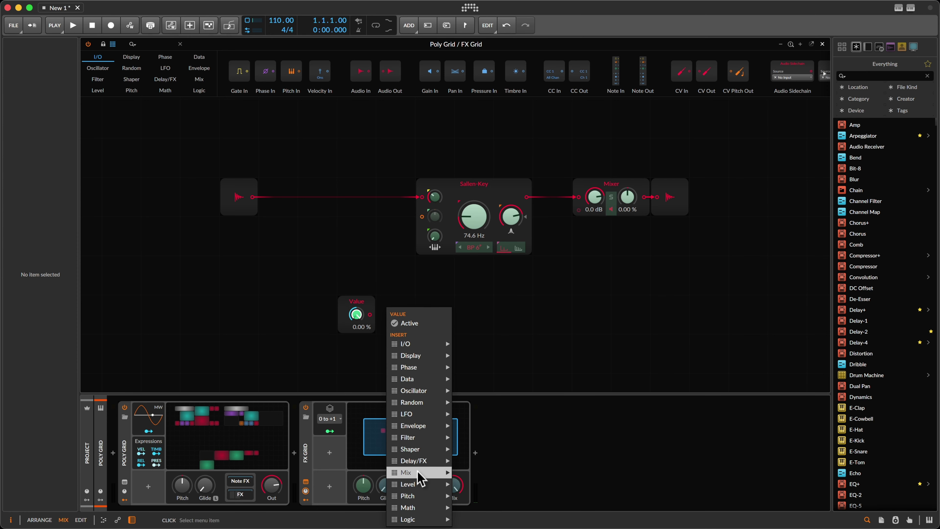
mouse_move(420, 474)
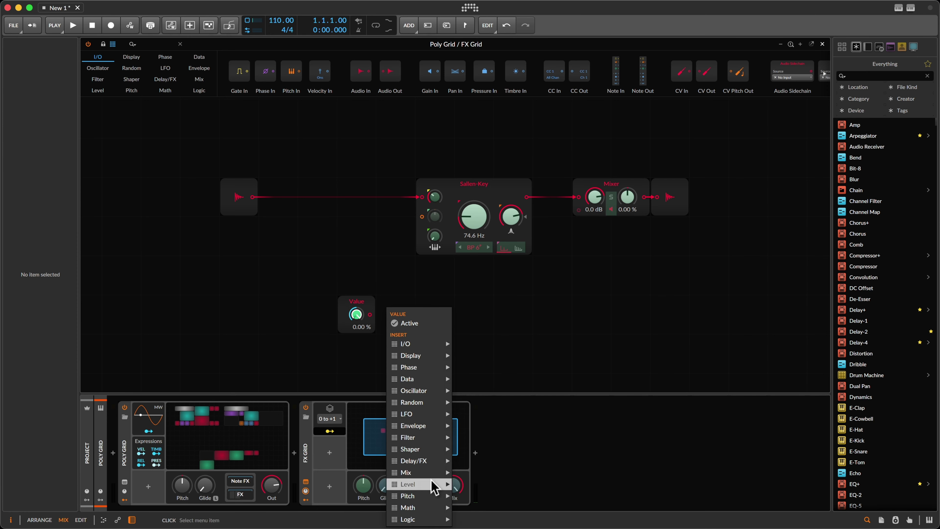
mouse_move(441, 486)
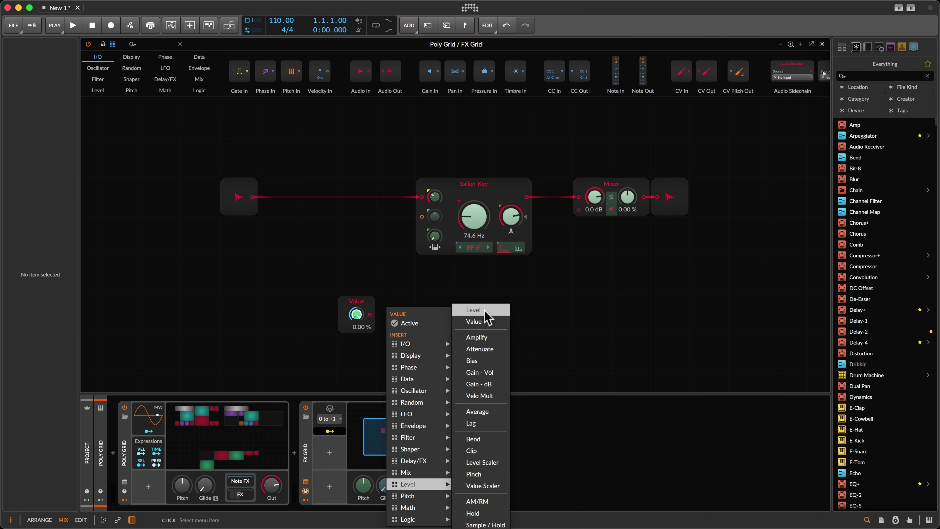
click(494, 354)
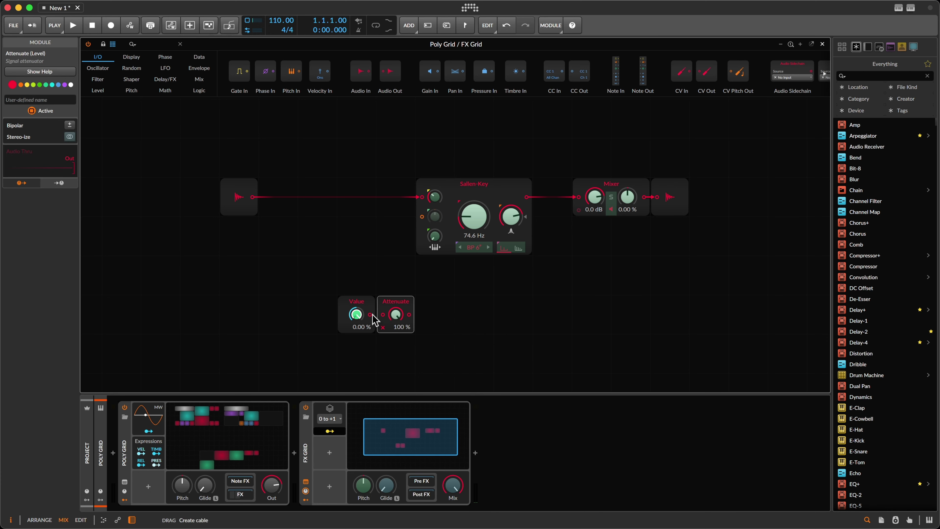
drag(371, 314, 382, 314)
- Insert a Modulator Out module after the Attenuate and connect the Attenuate output to it
right_click(439, 310)
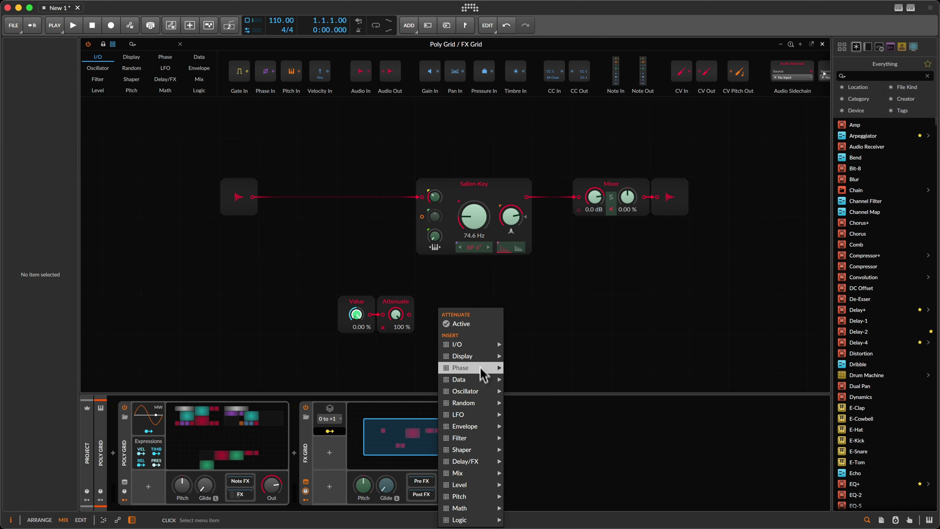
mouse_move(481, 344)
click(530, 524)
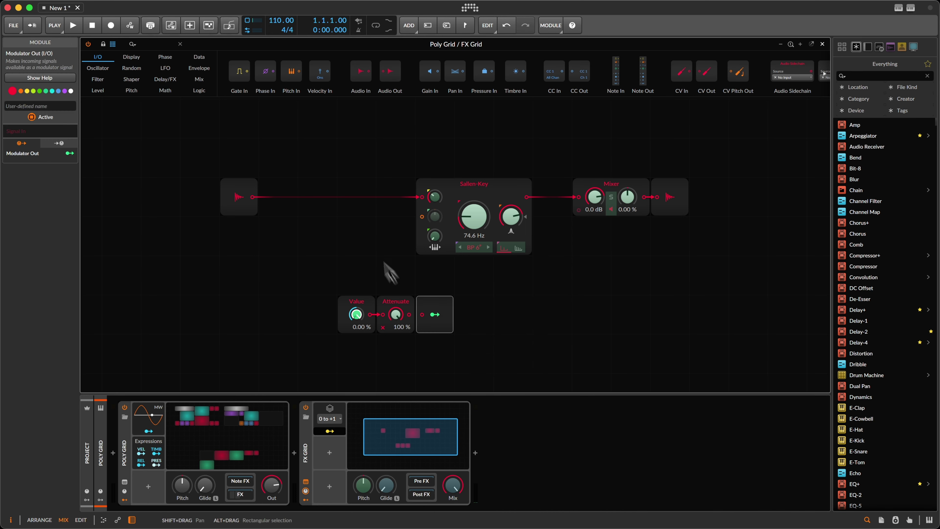
drag(409, 315, 422, 314)
- Map the Modulator Out to the Sallen-Key's cutoff with a modulation amount of 129.0 st
click(434, 315)
drag(474, 216, 473, 197)
click(435, 314)
drag(468, 231, 469, 209)
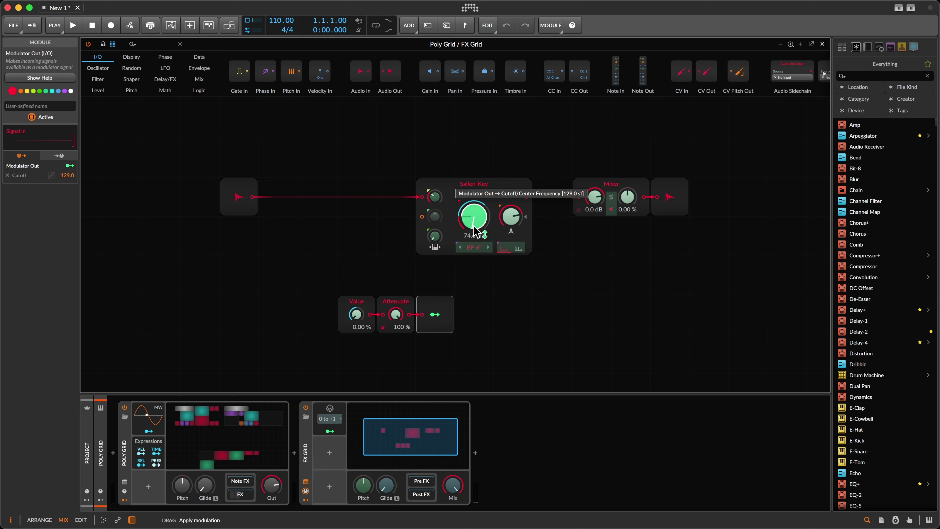
click(435, 324)
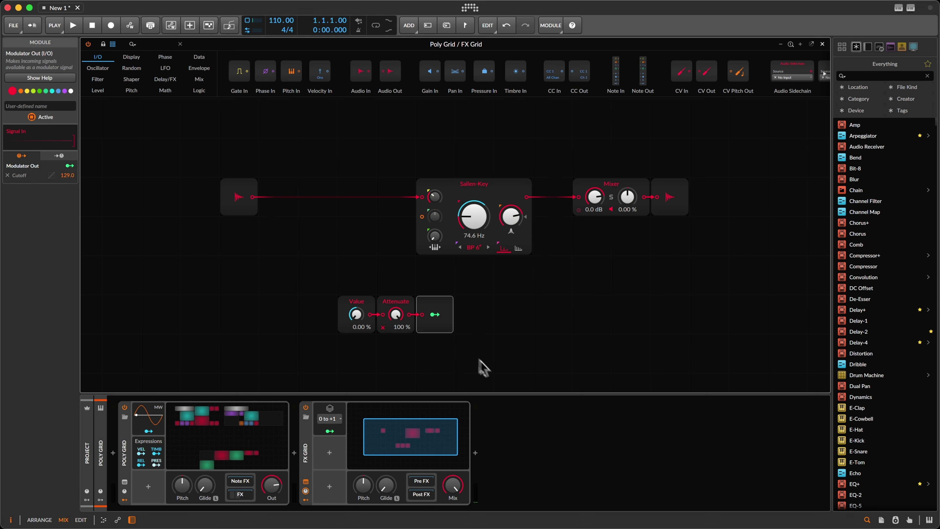
- Insert an Oscilloscope above the Sallen-Key and replace it with a Spectrum module
scroll(481, 363, up, 3)
right_click(409, 135)
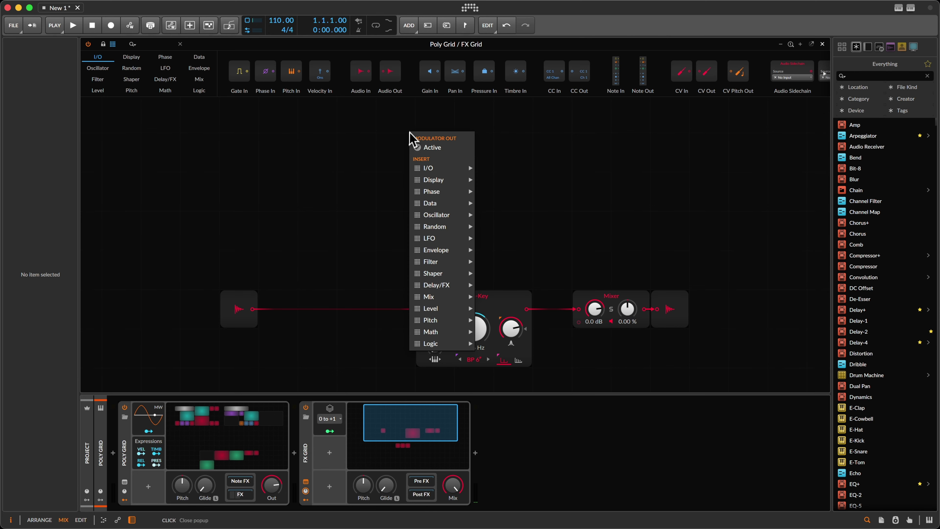
mouse_move(445, 182)
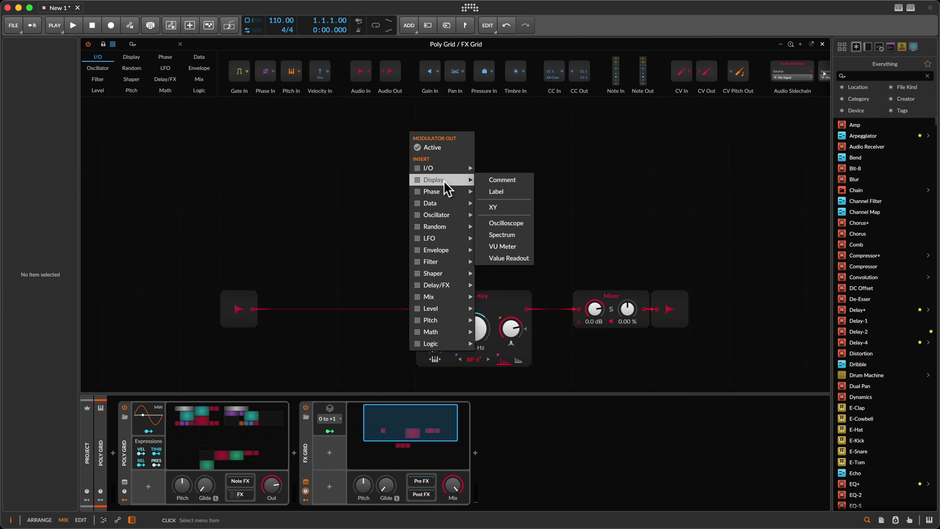
click(516, 222)
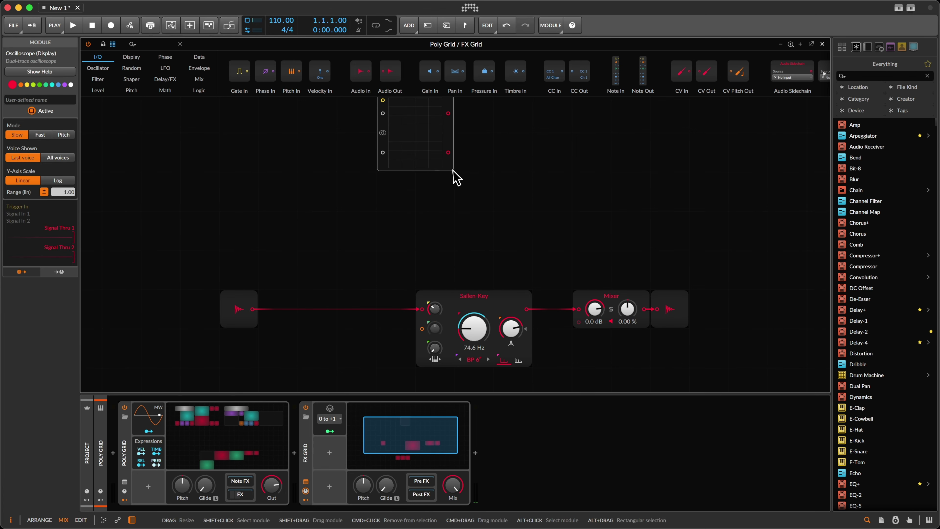
right_click(516, 193)
mouse_move(575, 231)
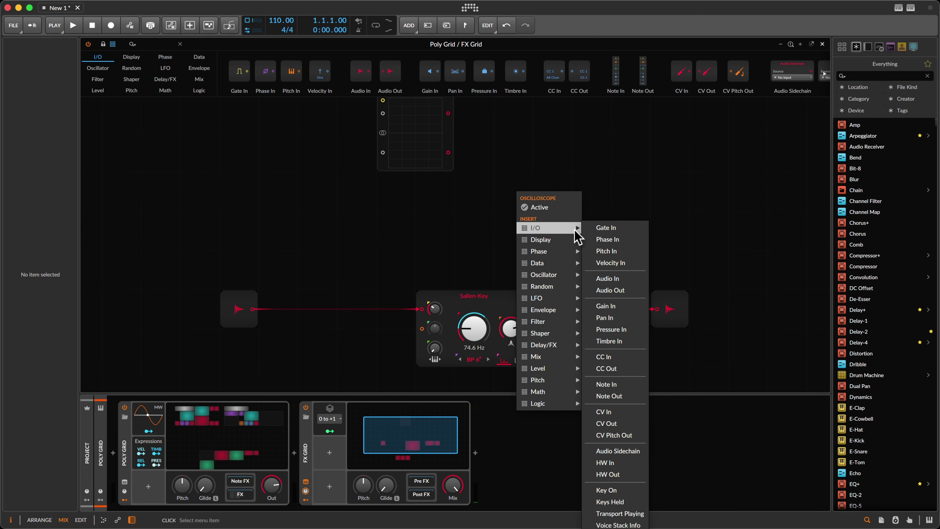
click(344, 132)
right_click(395, 132)
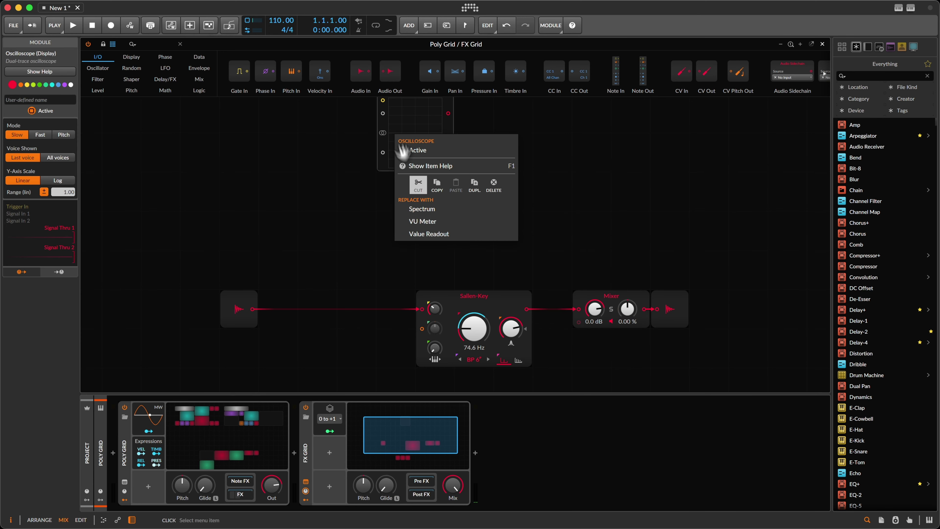
click(435, 218)
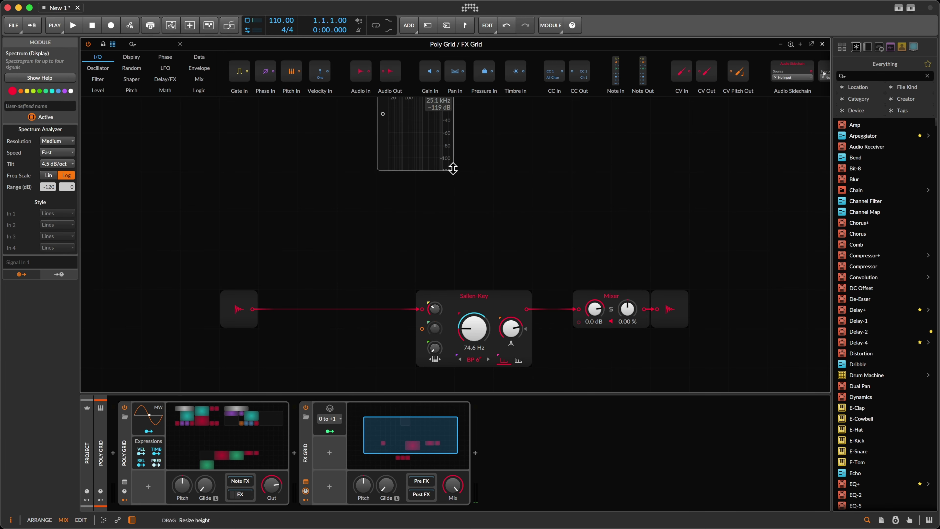
- Enlarge the Spectrum module and place it directly above the Sallen-Key and Mixer
drag(451, 168, 658, 249)
drag(647, 169, 699, 273)
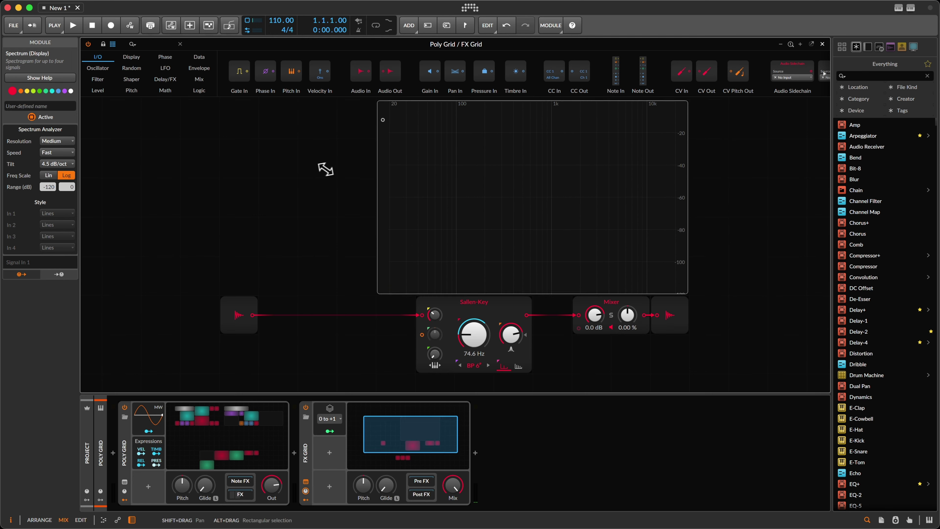
drag(384, 209, 463, 231)
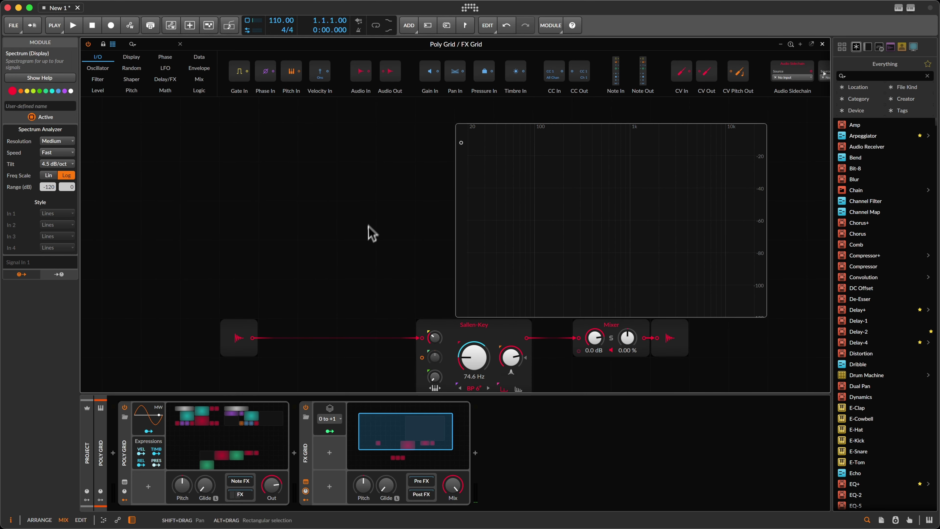
- Set the Spectrum module to 0 dB/oct tilt, Very Fast speed and Huge resolution
click(58, 164)
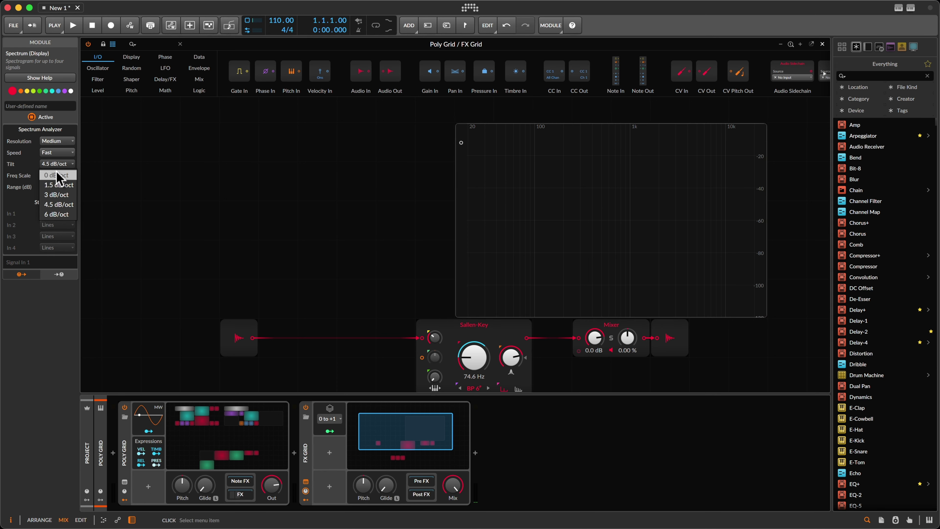
click(58, 177)
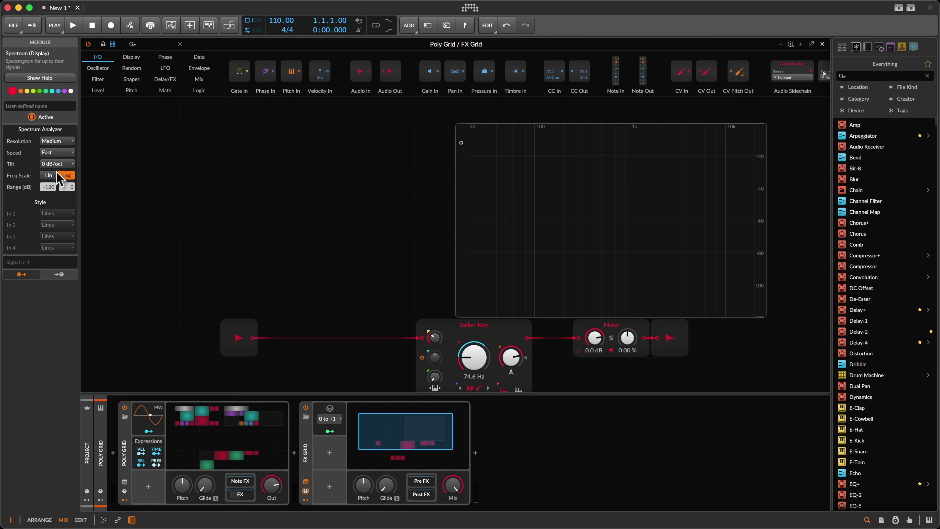
click(59, 150)
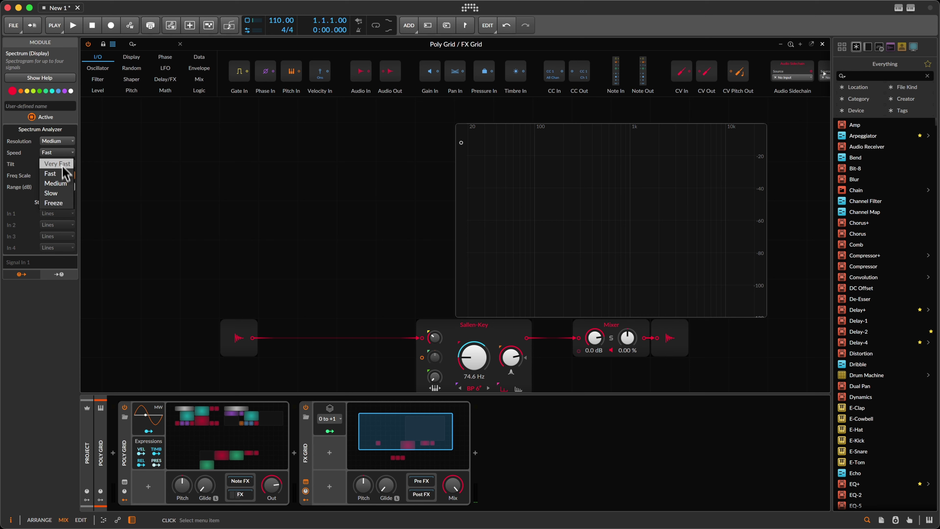
click(61, 164)
click(57, 140)
click(56, 182)
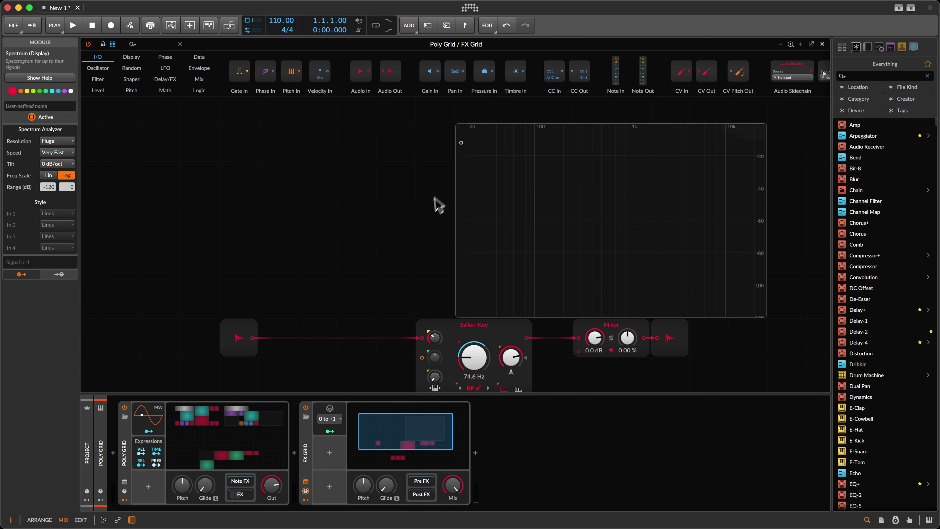
- Connect the Sallen-Key output to the first input of the Spectrum module
drag(461, 185, 539, 144)
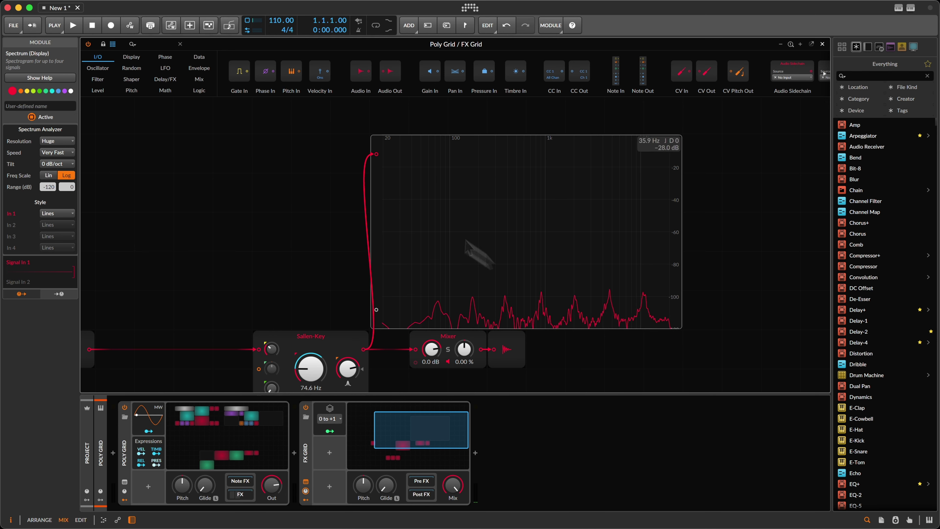
drag(348, 367, 374, 374)
scroll(367, 215, down, 3)
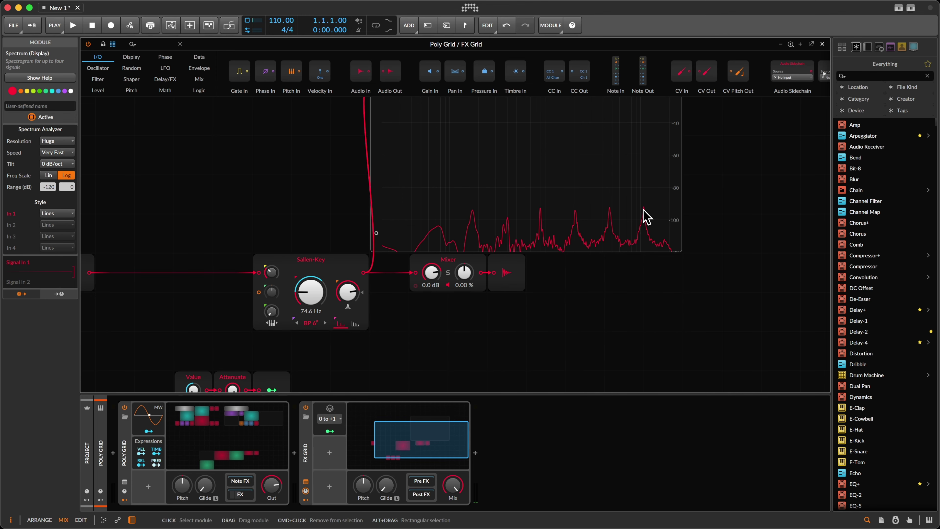
scroll(221, 246, up, 1)
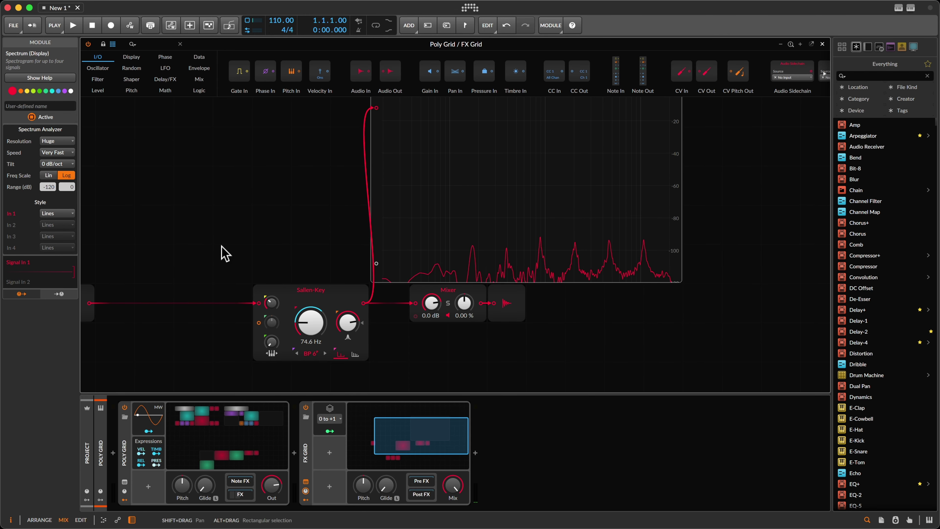
- Sweep the Attenuate amount down and back up while playing, ending at 60.0 %
scroll(250, 225, left, 5)
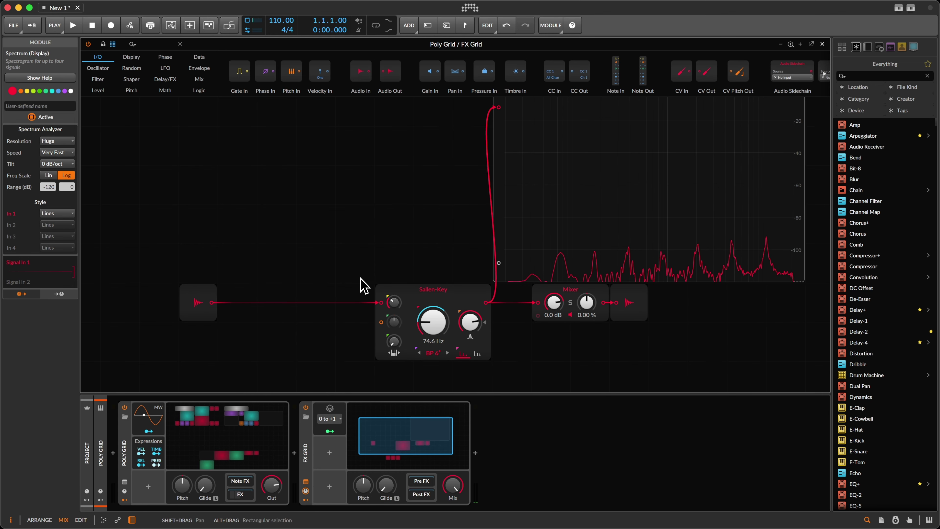
scroll(361, 282, up, 1)
scroll(363, 283, down, 3)
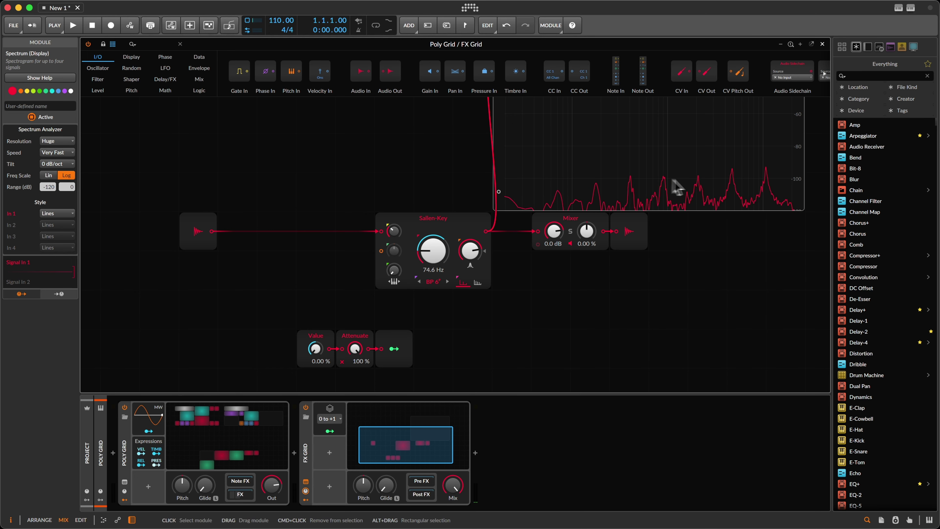
drag(356, 350, 358, 354)
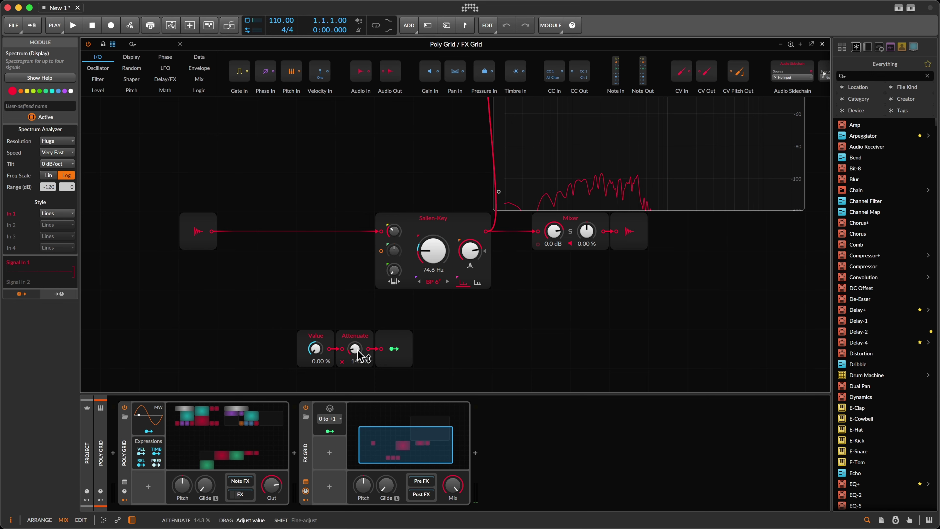
mouse_move(358, 352)
mouse_down()
mouse_move(351, 340)
mouse_move(358, 351)
mouse_up()
scroll(355, 302, up, 2)
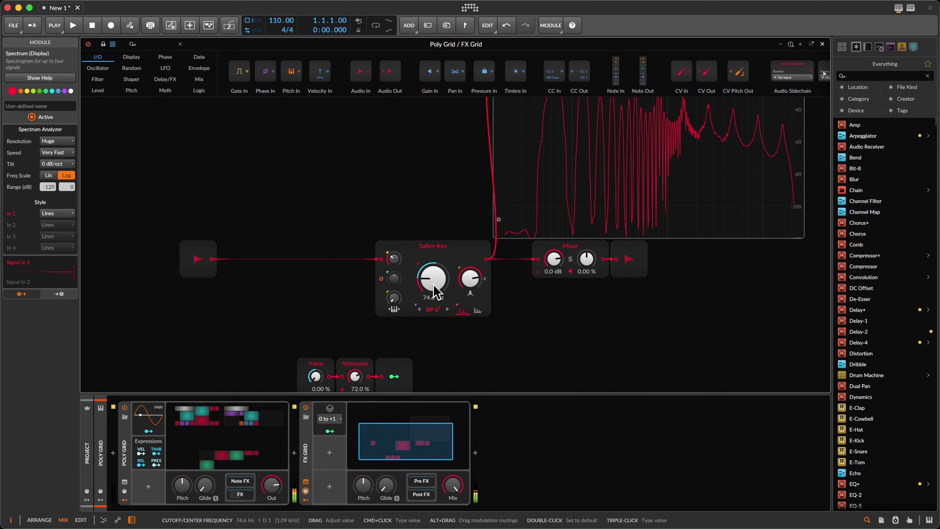
scroll(371, 322, up, 2)
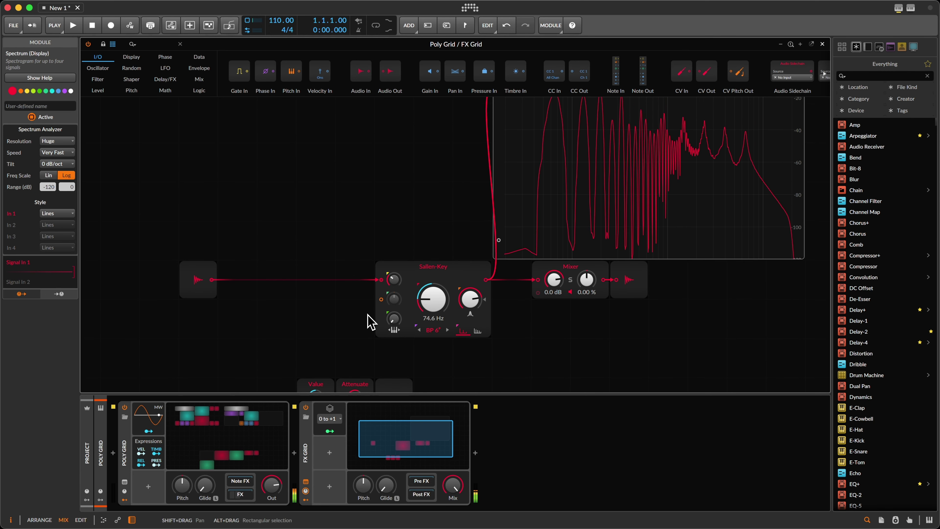
scroll(368, 321, down, 1)
drag(562, 393, 563, 508)
click(315, 451)
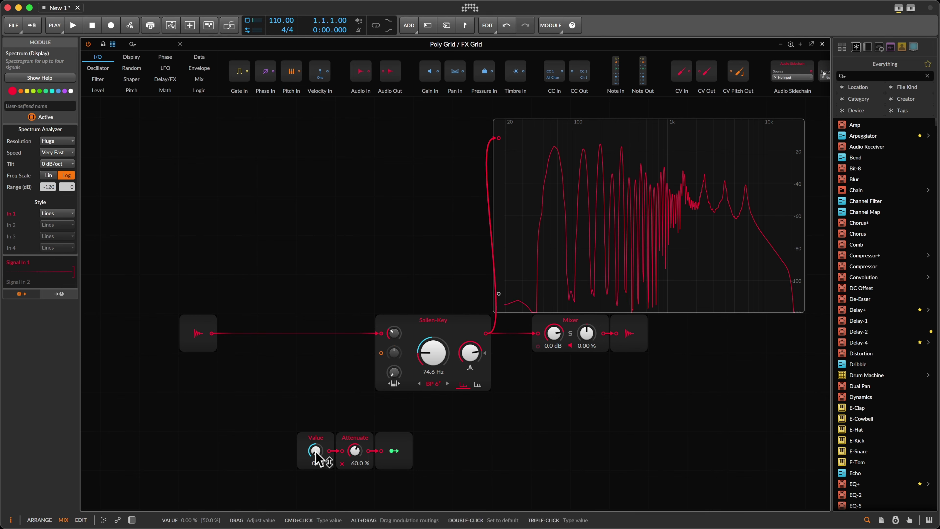
click(348, 512)
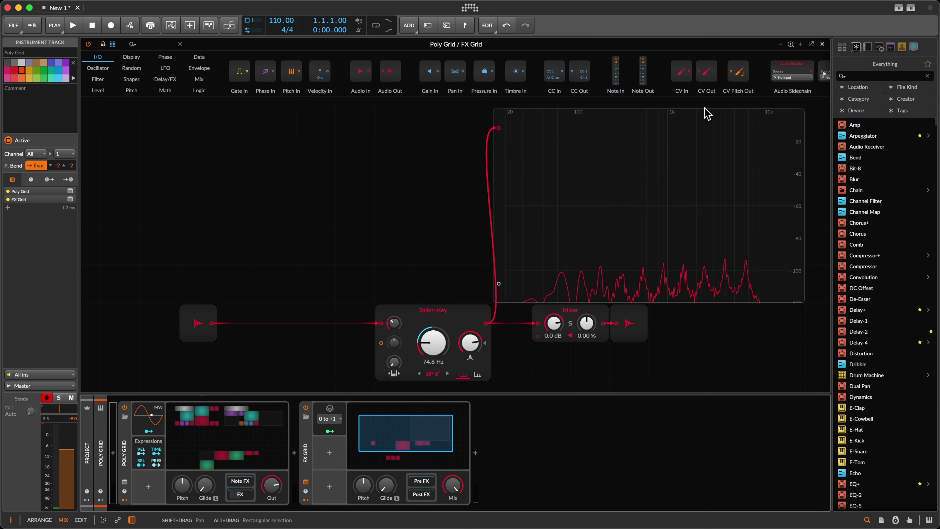
- Reduce the Spectrum module's height, seat it directly above the Mixer, and hide the browser and inspector panels
click(707, 114)
drag(802, 302, 795, 282)
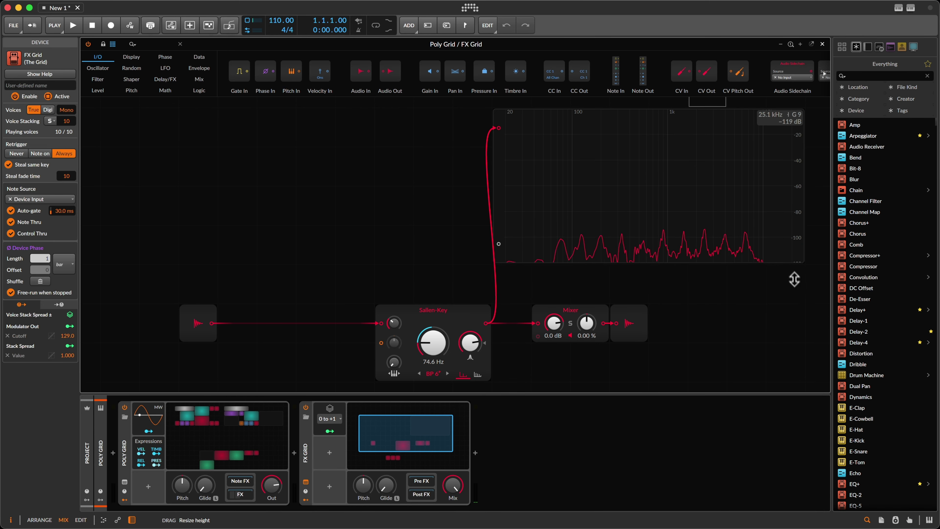
drag(505, 183, 538, 226)
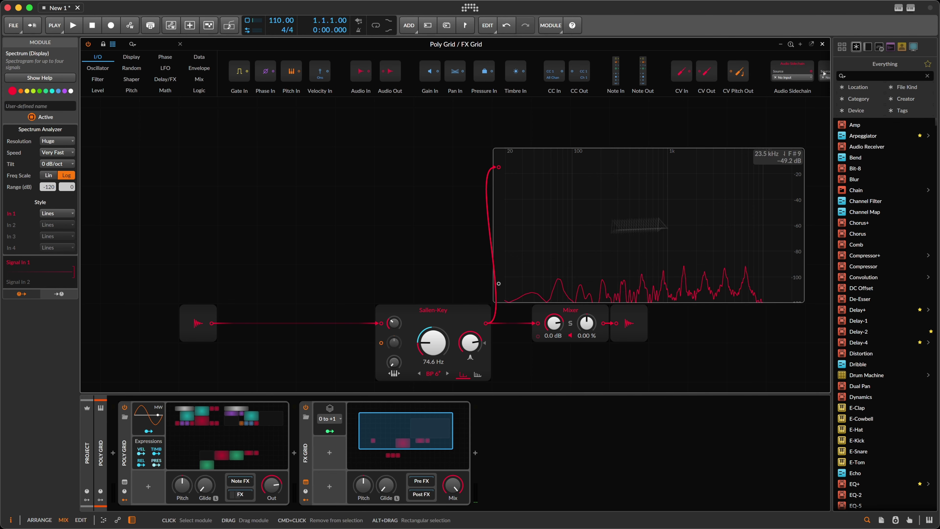
drag(830, 200, 937, 201)
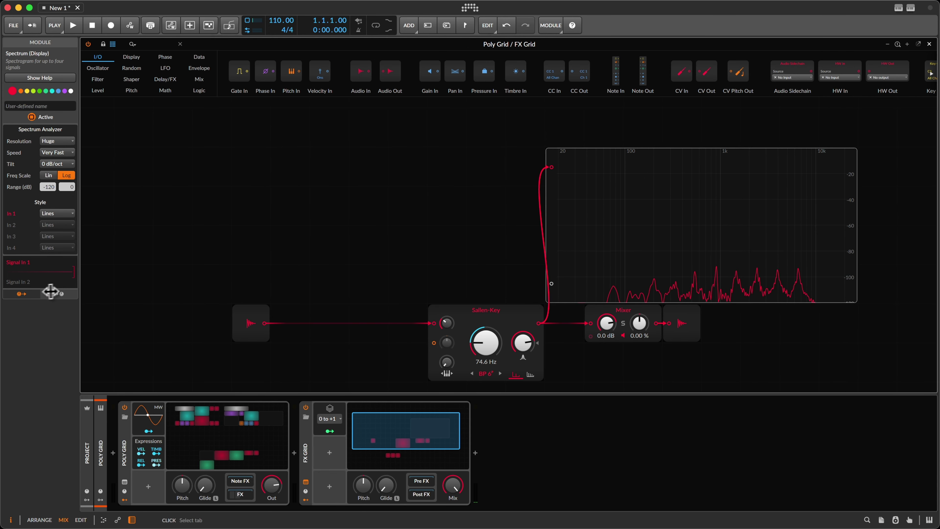
drag(79, 297, 1, 306)
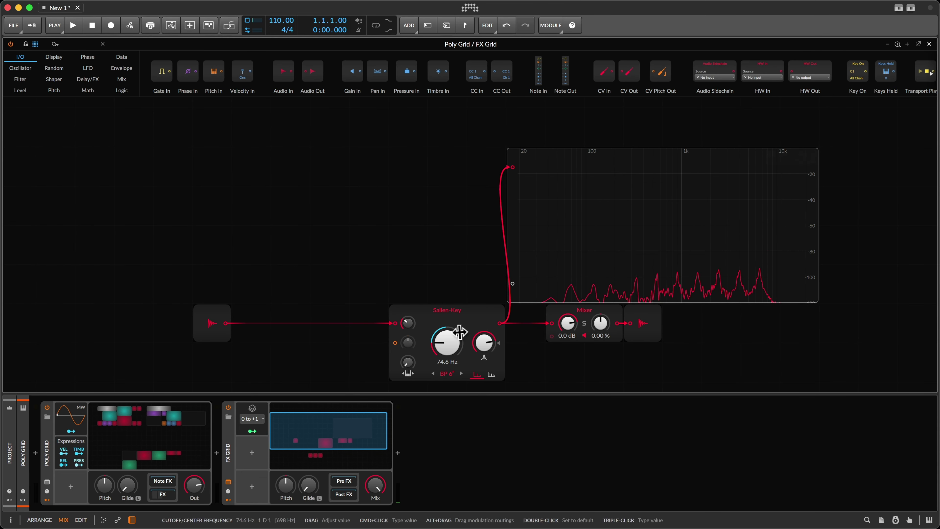
- Adjust the Attenuate amount while playing and set it to 53.7 %
scroll(392, 337, down, 3)
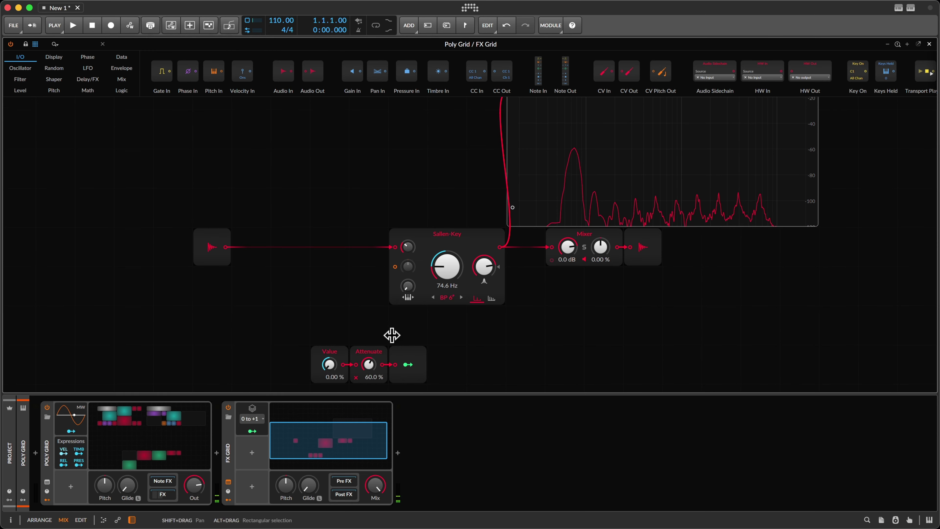
drag(369, 366, 369, 372)
drag(374, 371, 374, 369)
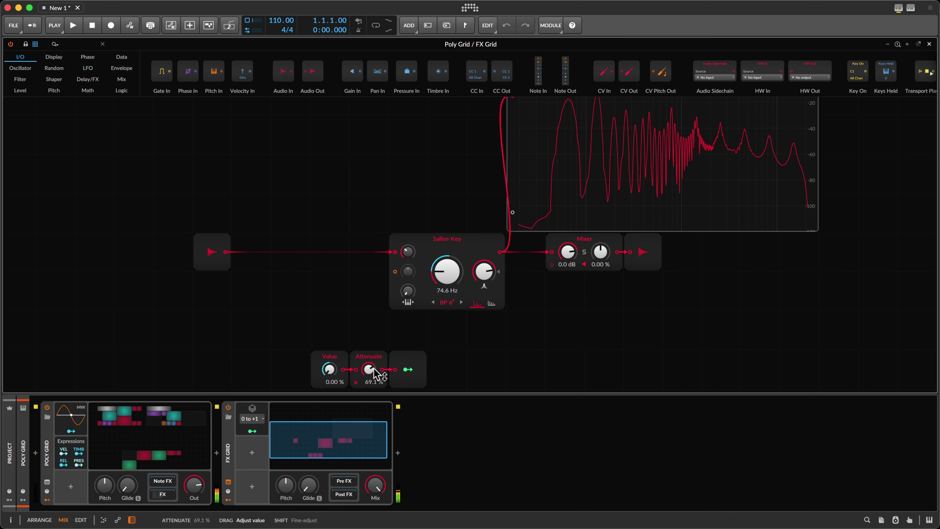
drag(374, 370, 373, 370)
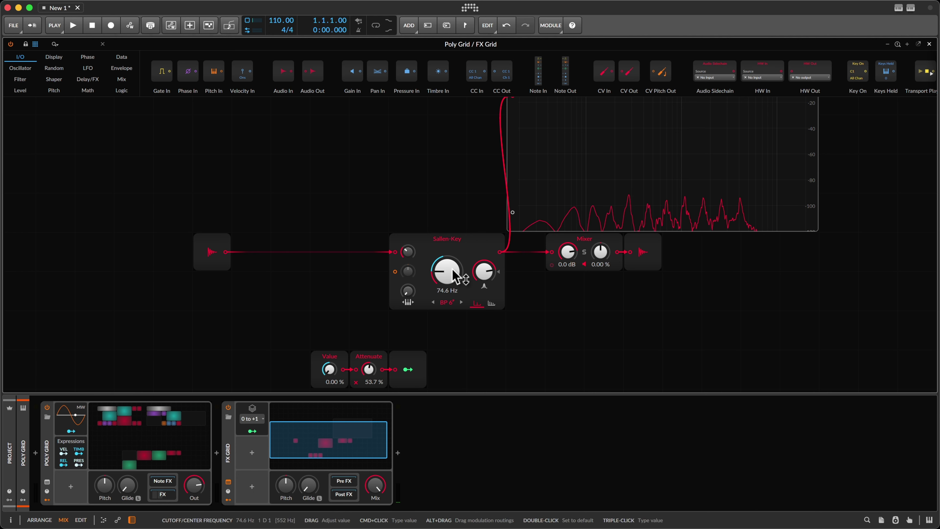
- Sweep the Sallen-Key's cutoff frequency while playing and set it to 146 Hz
scroll(447, 270, down, 5)
scroll(448, 274, down, 4)
scroll(450, 275, down, 2)
scroll(449, 275, up, 8)
scroll(449, 271, down, 5)
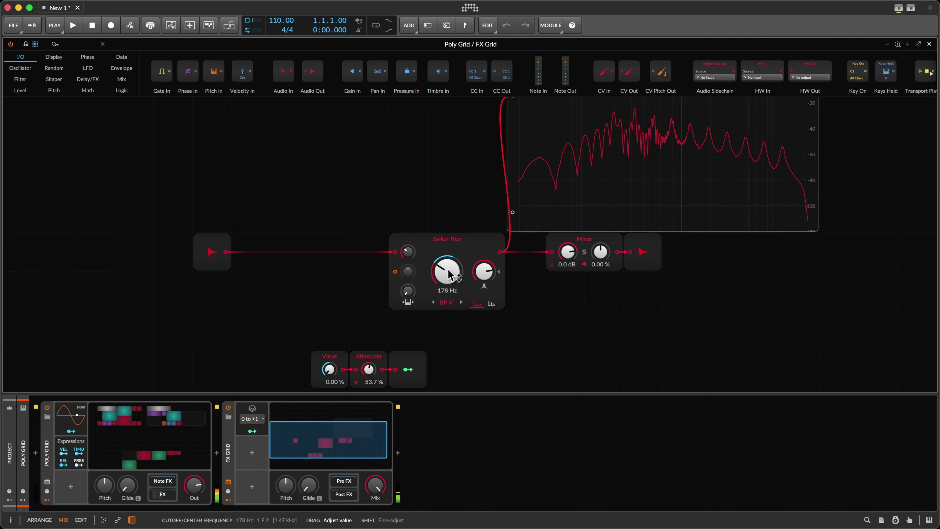
scroll(449, 275, up, 2)
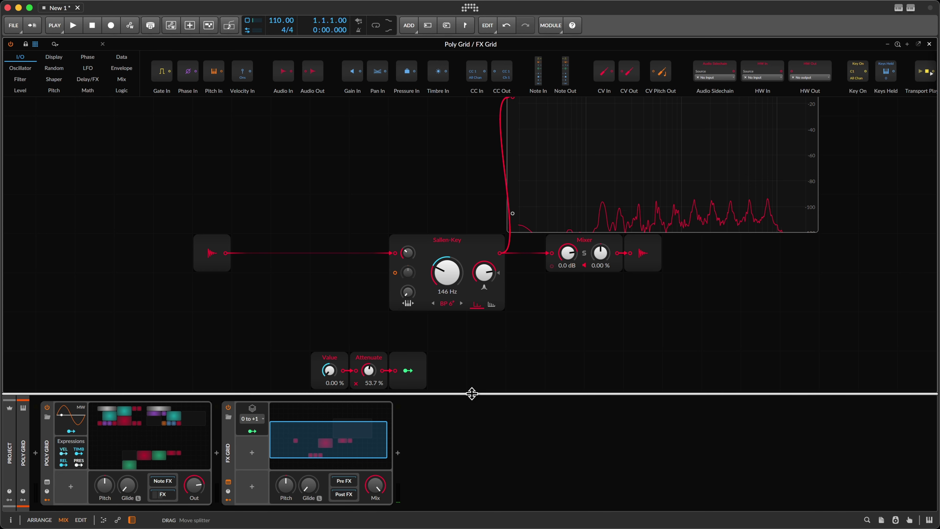
- Hide the device panel and move the Value, Attenuate and Modulator Out modules directly below the Sallen-Key
drag(472, 393, 473, 510)
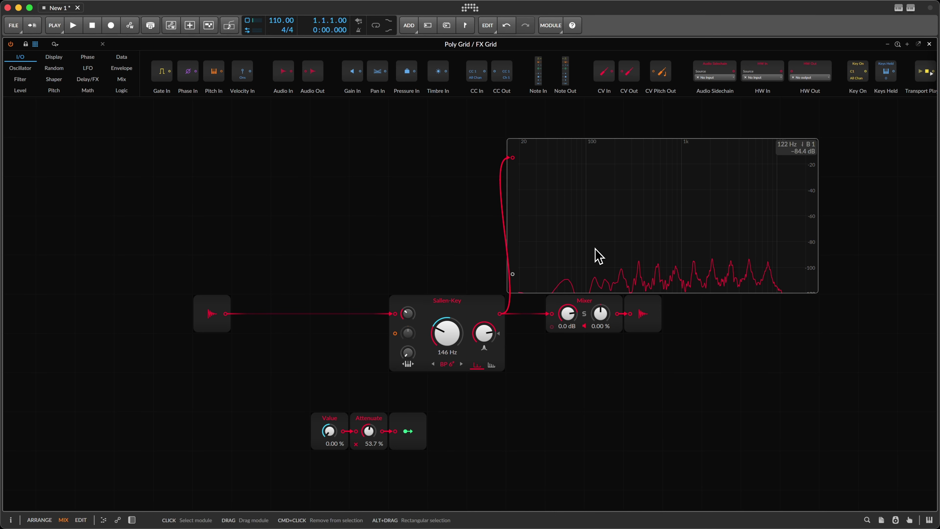
scroll(518, 260, down, 3)
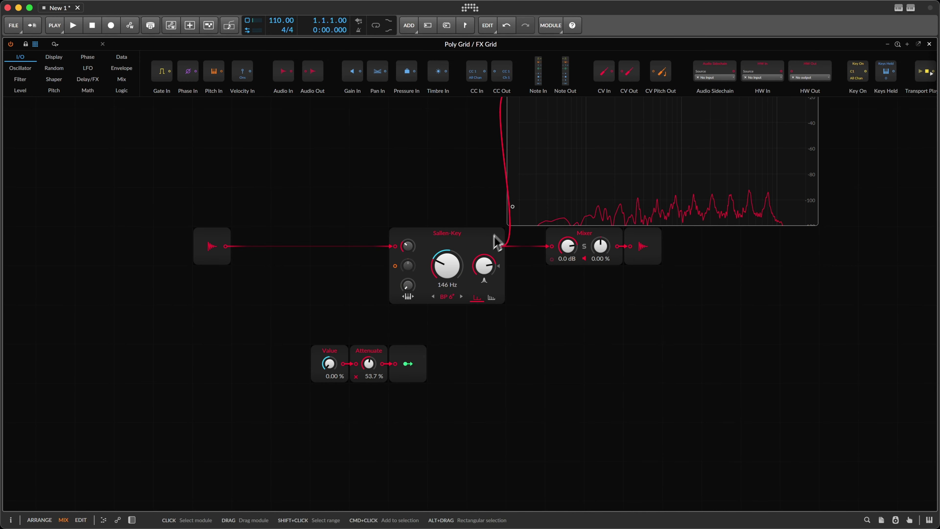
drag(492, 354, 425, 324)
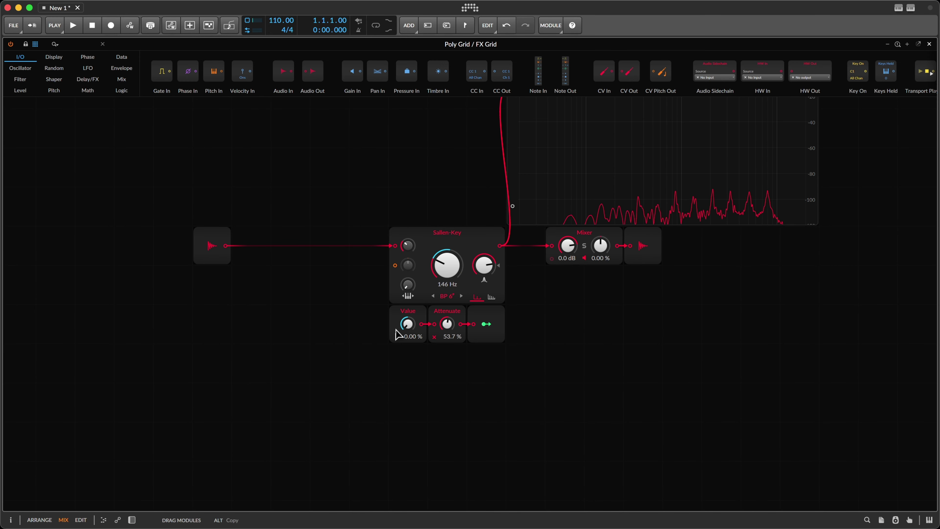
- Insert a Steps module below the Value and Attenuate modules and enlarge it in width and height
click(316, 335)
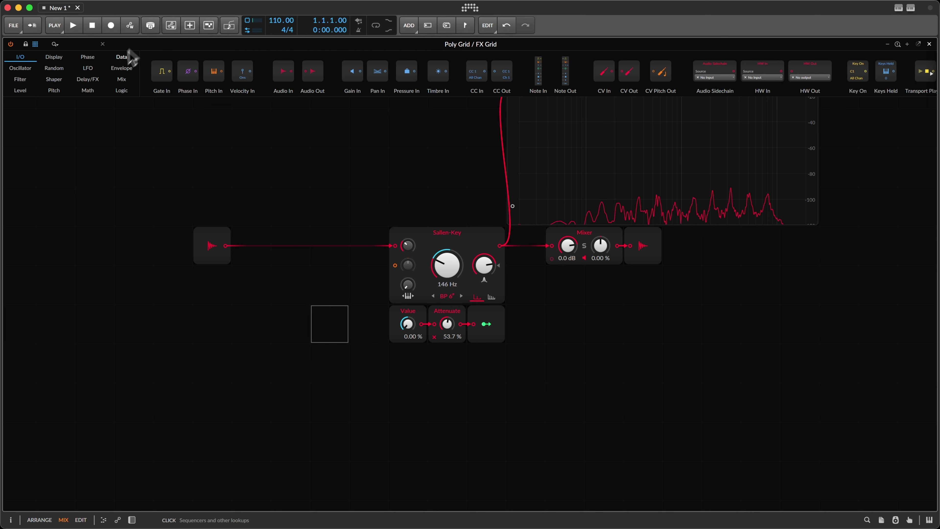
click(122, 57)
drag(354, 74, 378, 387)
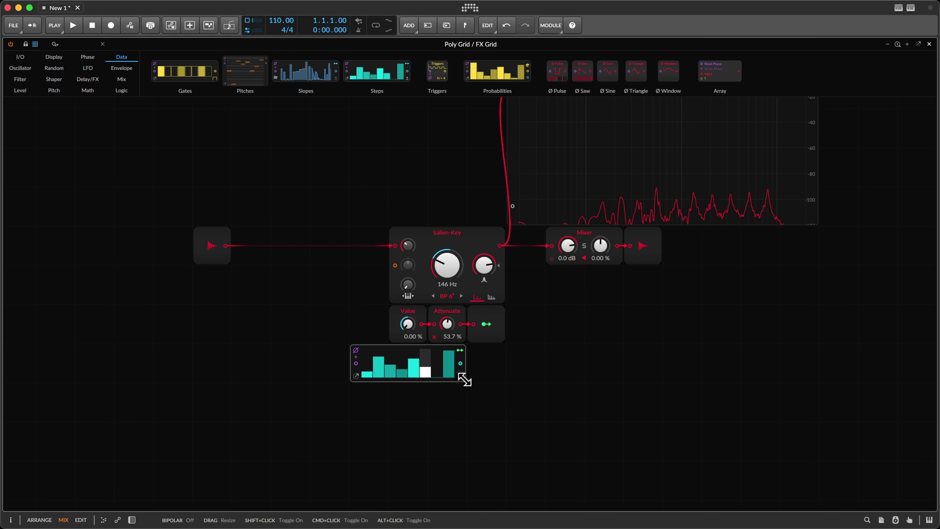
drag(465, 382, 498, 425)
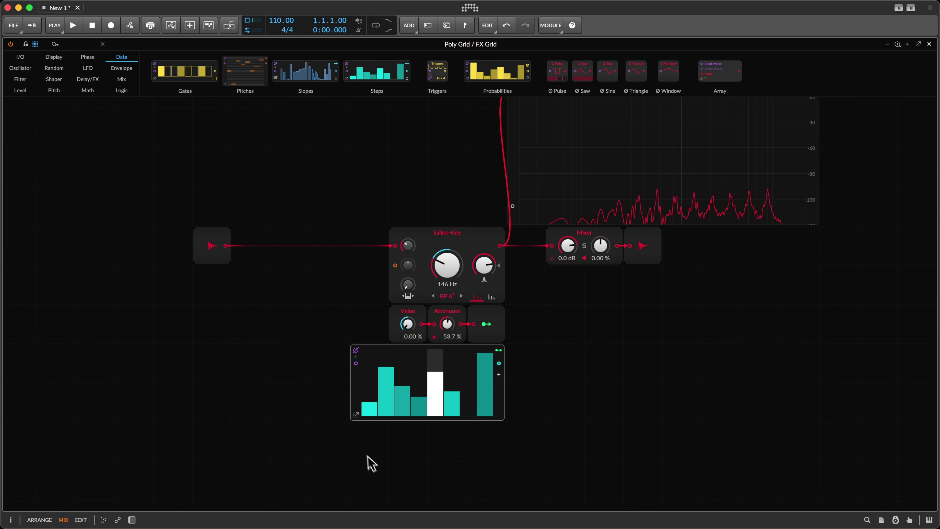
- Insert a Ø Shift module feeding the Steps phase input and modulate its shift amount with Stack Spread
key(d)
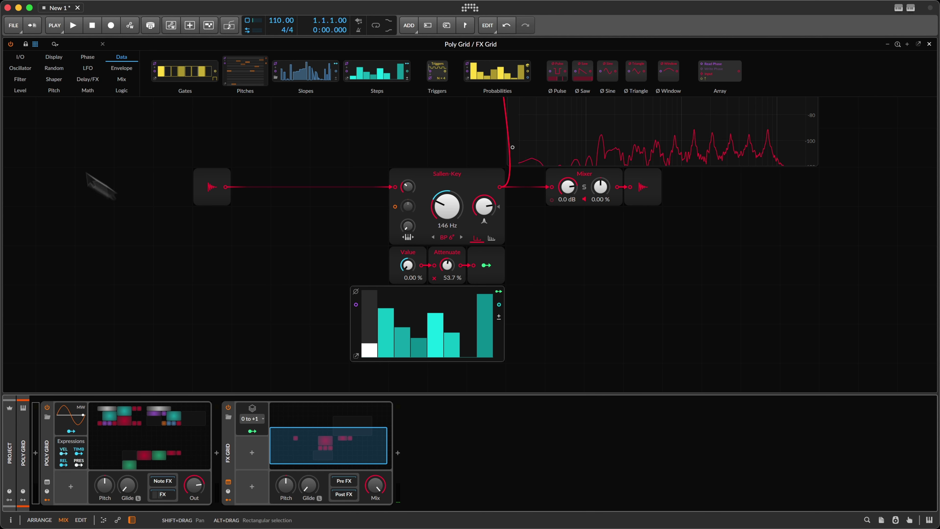
click(87, 57)
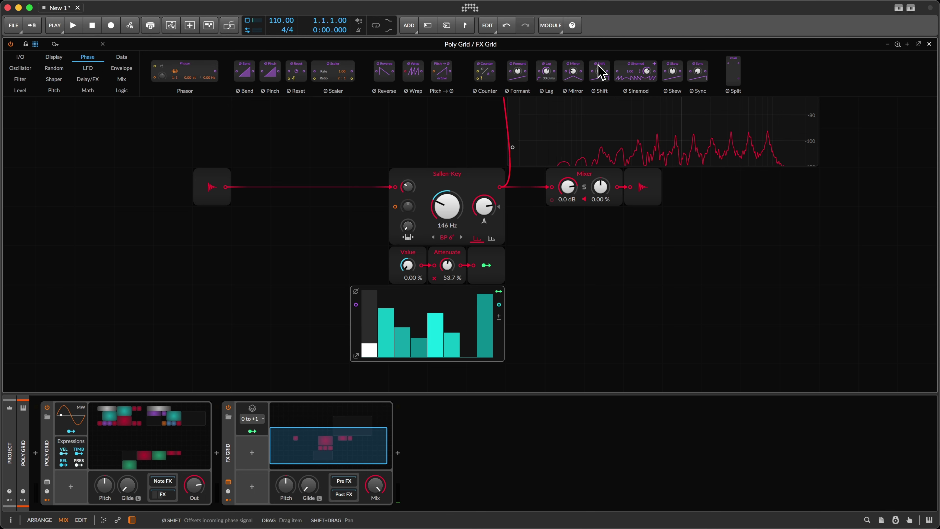
drag(601, 72, 356, 307)
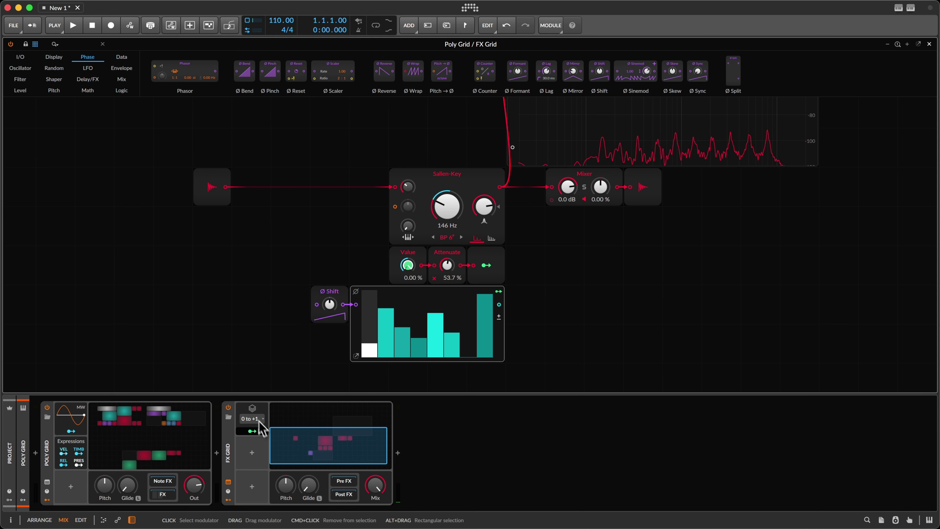
click(252, 431)
drag(333, 311, 333, 307)
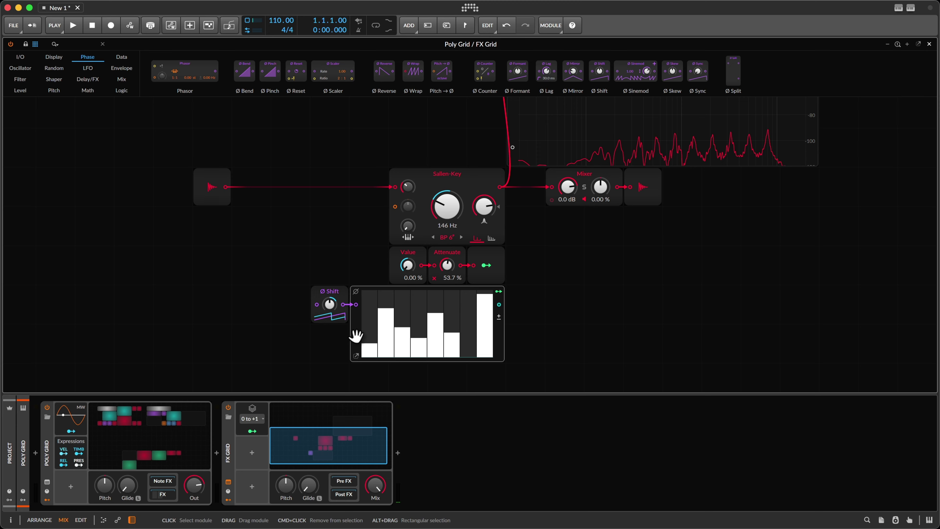
- Show the inspector and set the Steps module's step count to 10
key(alt+o)
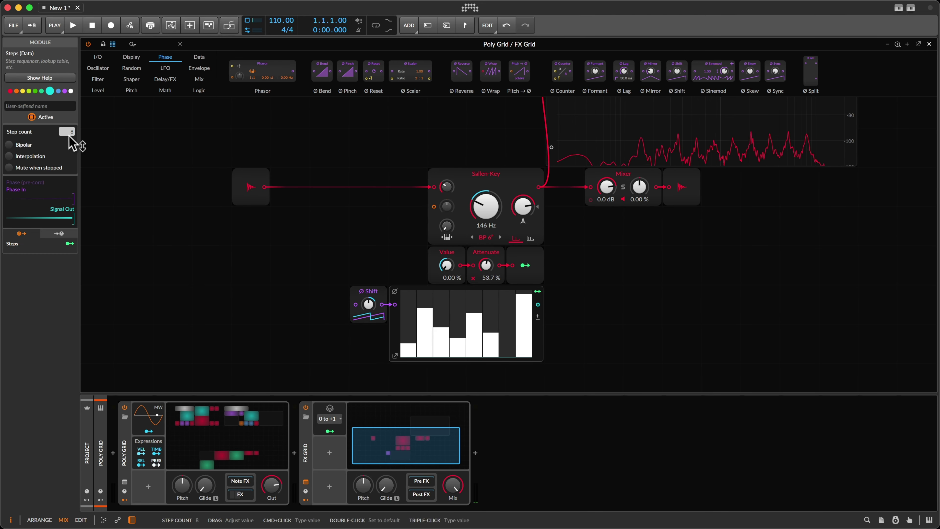
drag(73, 140, 73, 137)
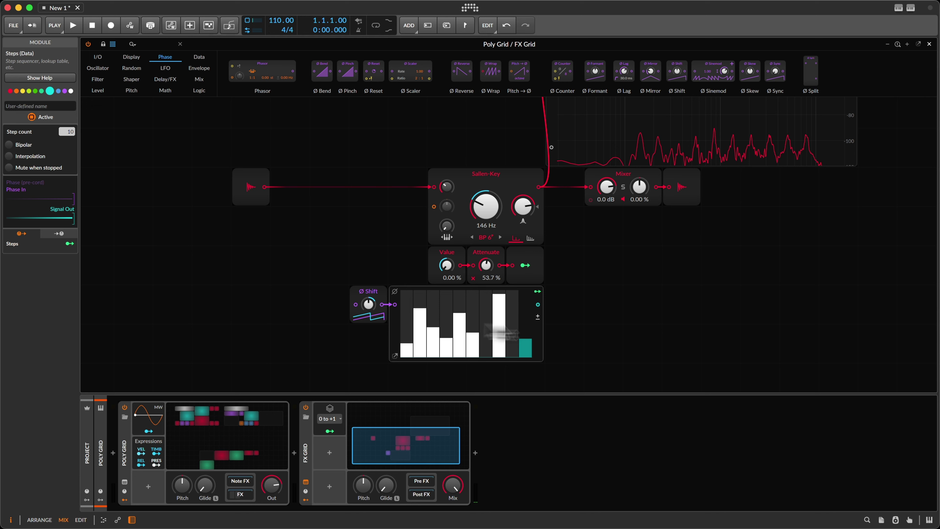
- Raise the last step of the Steps module and adjust Stack Spread's modulation of the Ø Shift amount to 0.926
drag(537, 335, 533, 298)
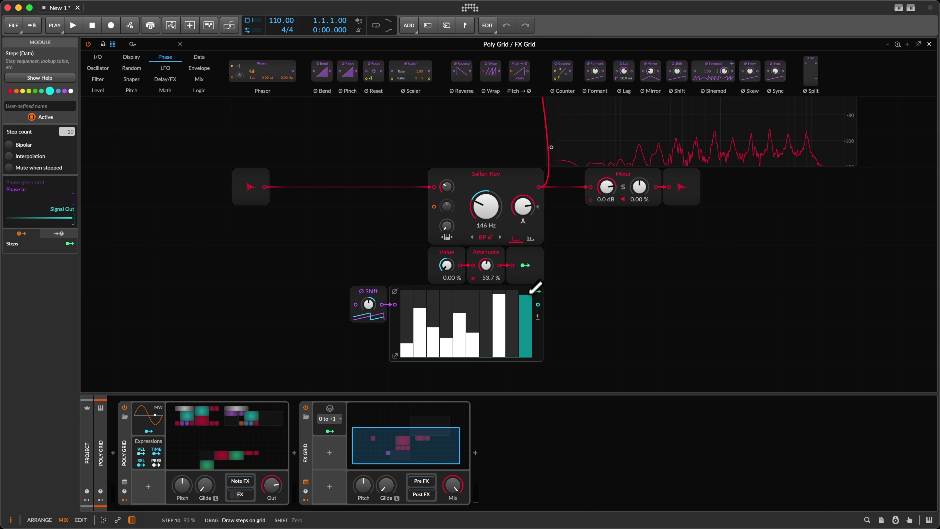
click(330, 431)
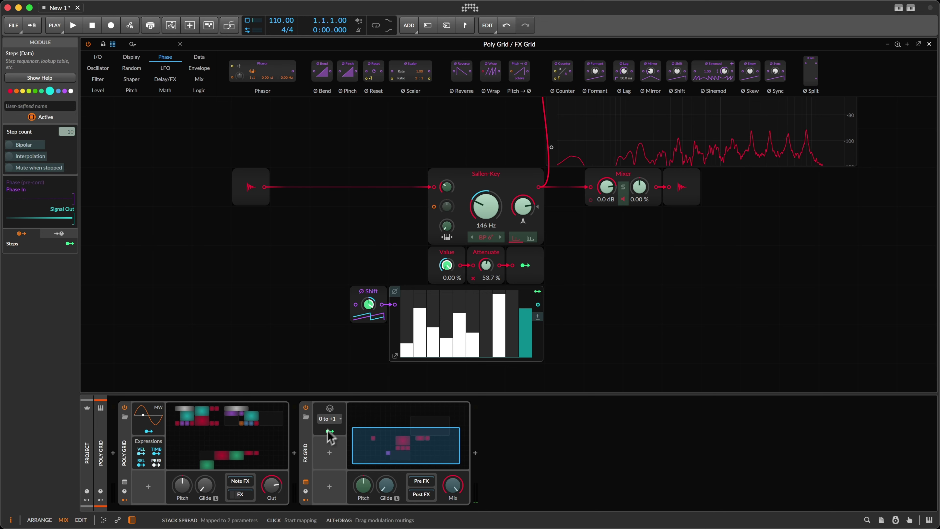
drag(367, 320, 369, 310)
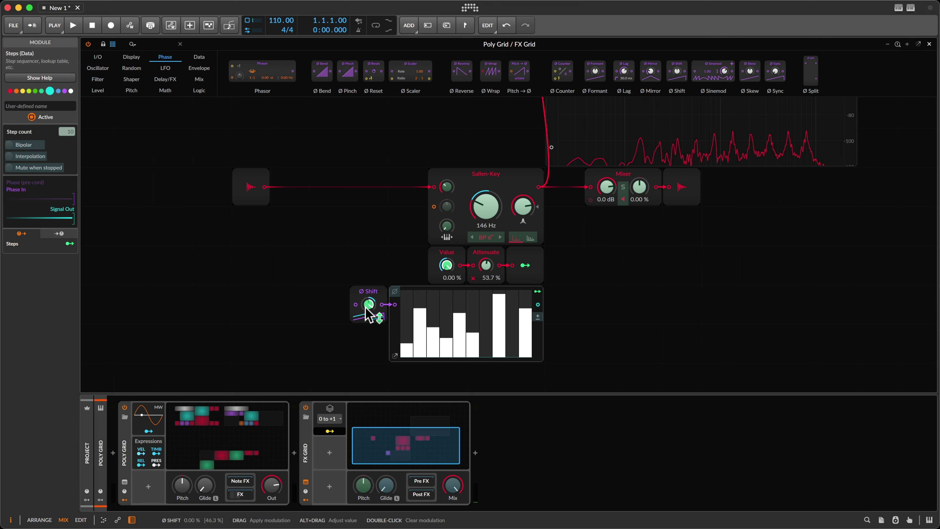
- Hide the inspector, modulate the Sallen-Key cutoff by 129.0 st with the Steps module, and lower the base cutoff to 19.4 Hz
key(i)
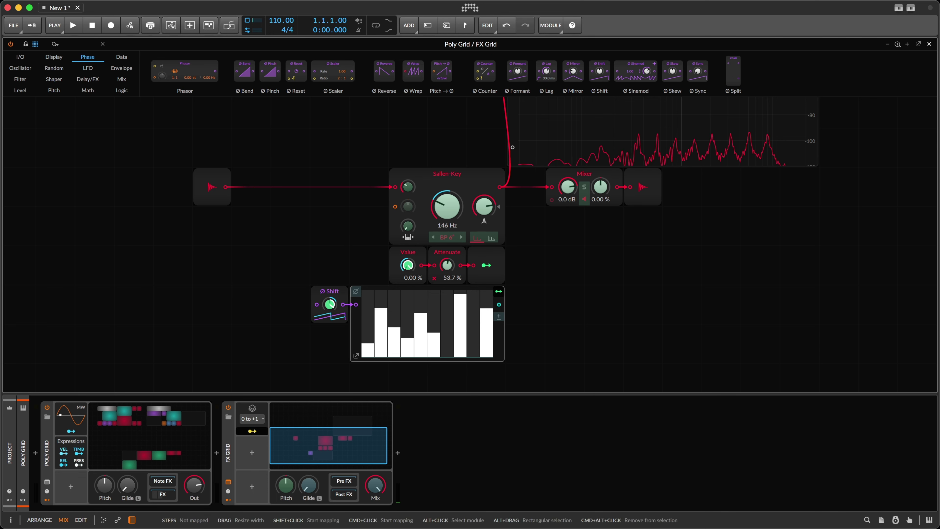
drag(448, 211, 447, 194)
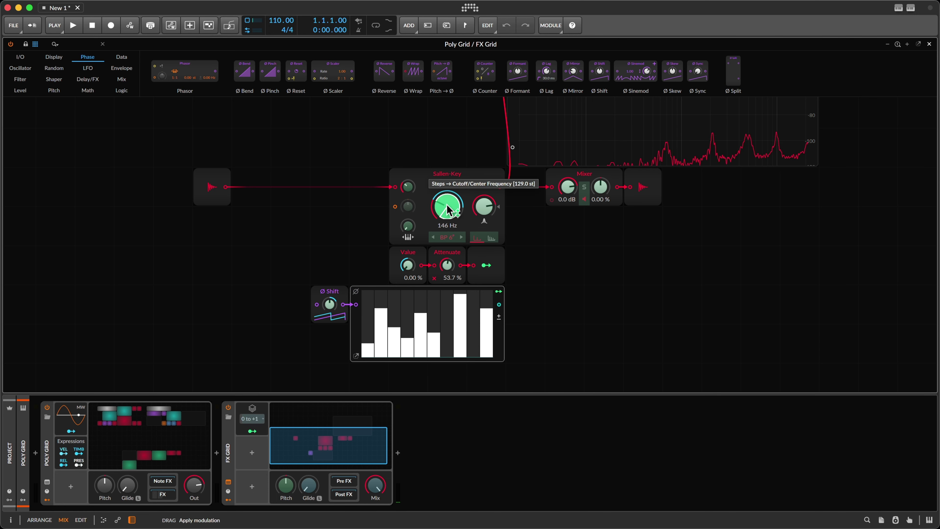
click(499, 292)
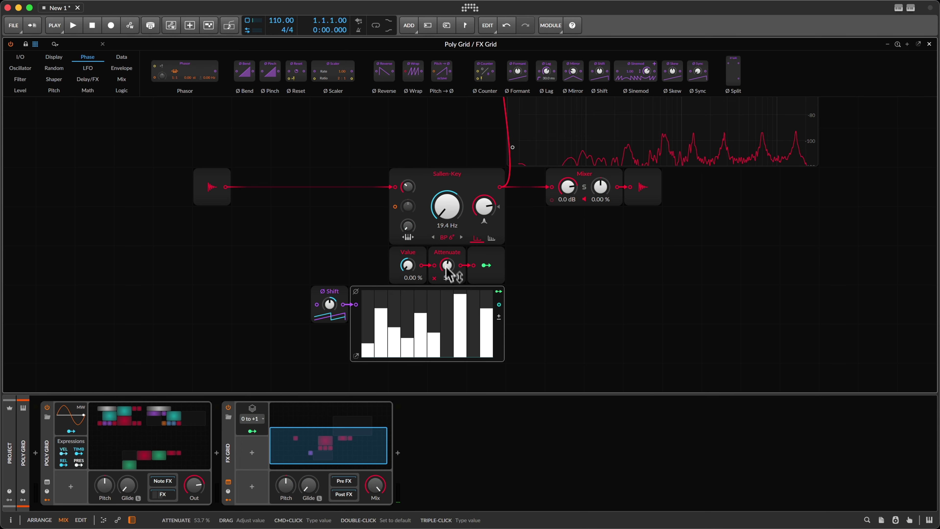
- Reset the Attenuate amount to 0 % and rename that module Filter Spread in the inspector
drag(448, 269, 447, 266)
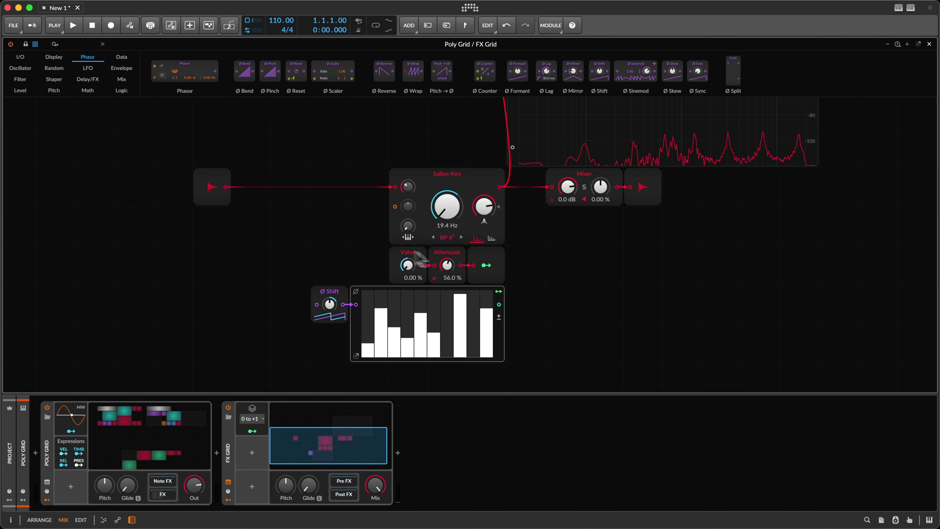
double_click(447, 265)
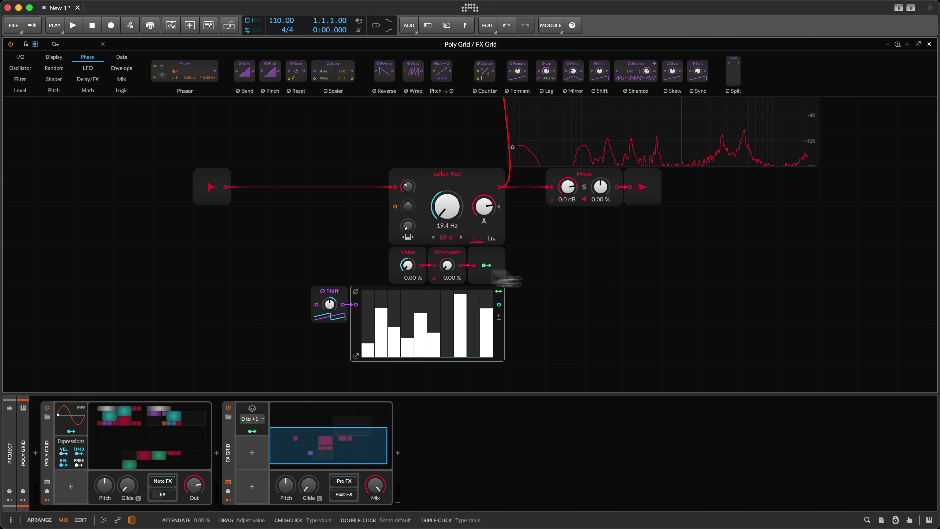
scroll(447, 263, up, 1)
key(i)
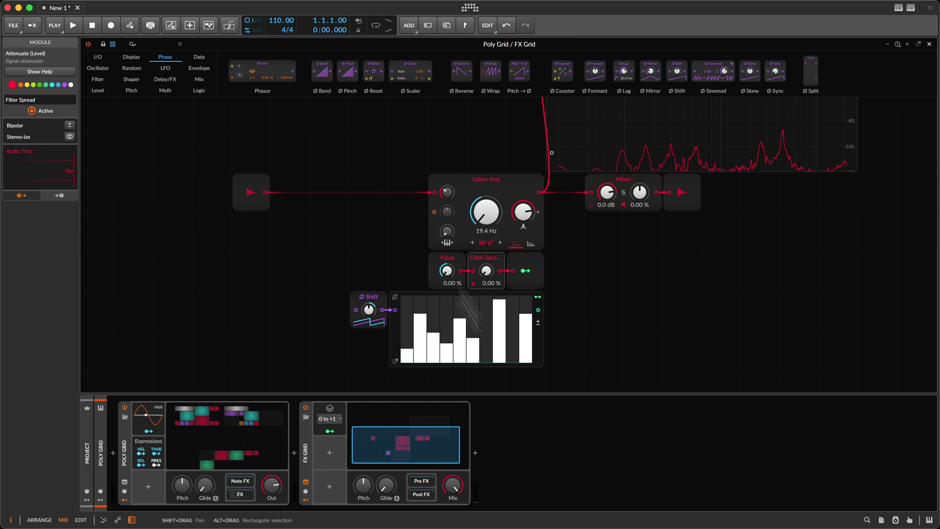
- Rename the Steps module as Filter Freq and deselect it
click(393, 354)
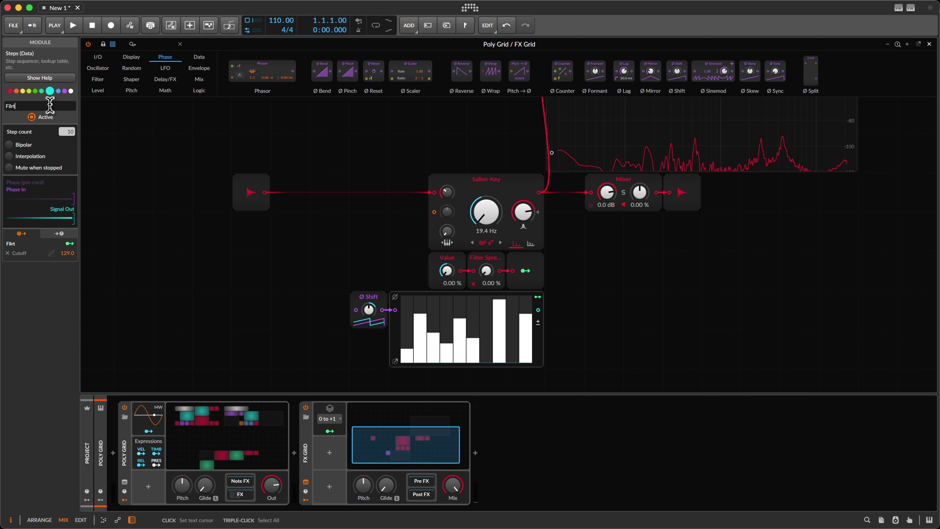
key(BackSpace)
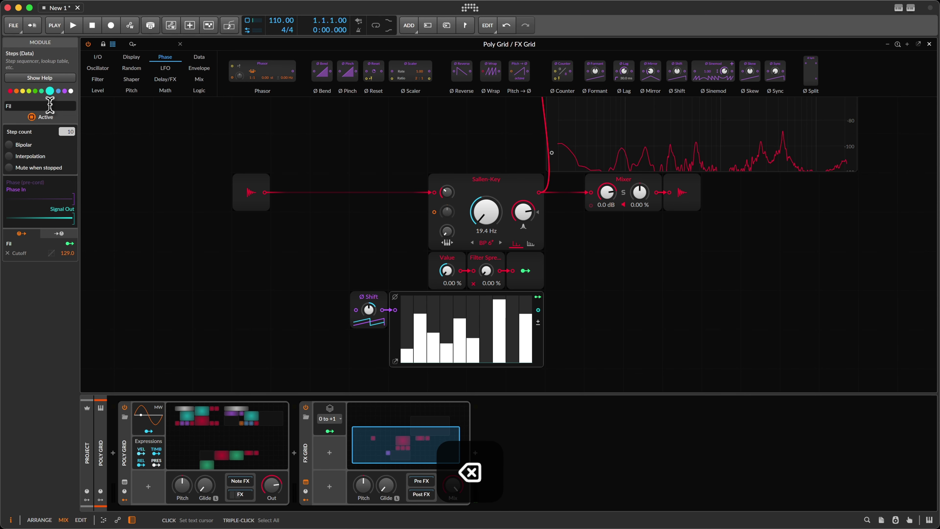
text(ter F)
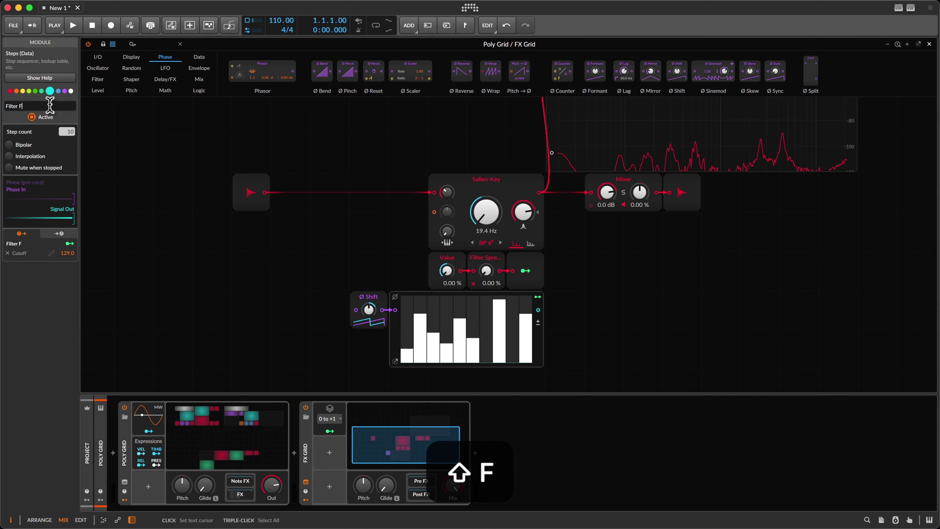
text(req)
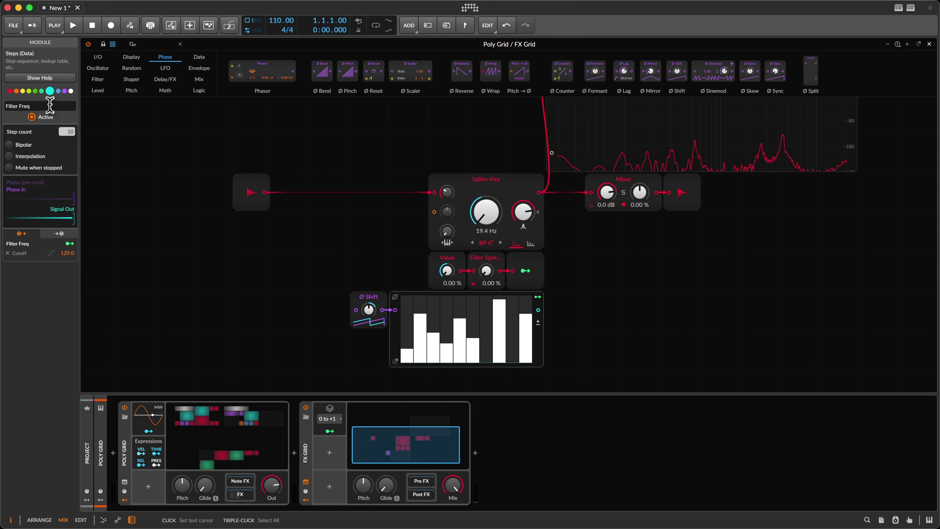
click(662, 311)
- Draw all ten steps of the Filter Freq module down to zero and hide the device panel
drag(486, 301, 490, 311)
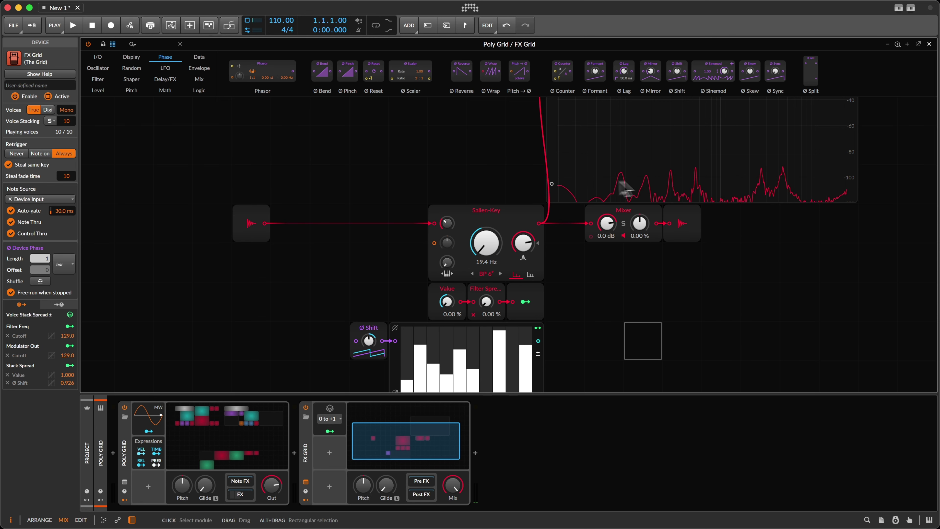
mouse_move(410, 361)
mouse_down()
mouse_move(407, 393)
mouse_move(527, 398)
mouse_up()
scroll(549, 315, down, 2)
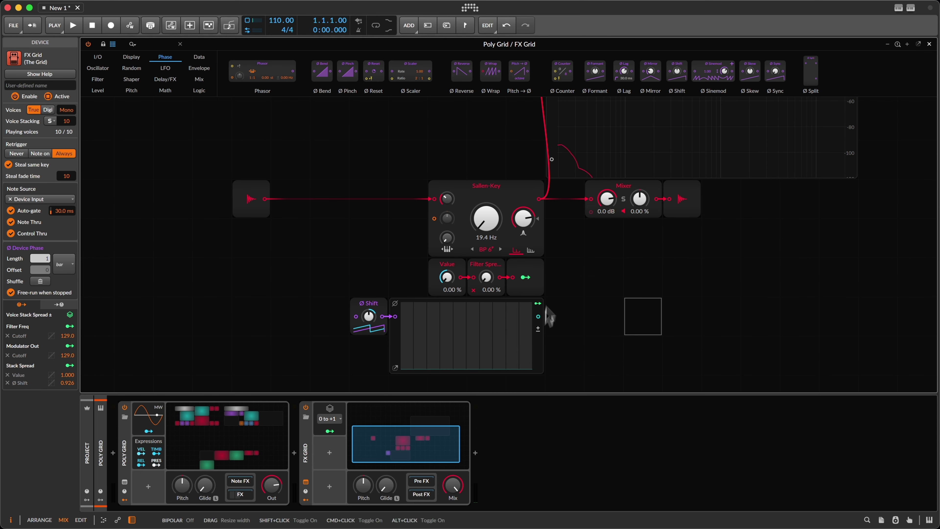
scroll(588, 222, down, 1)
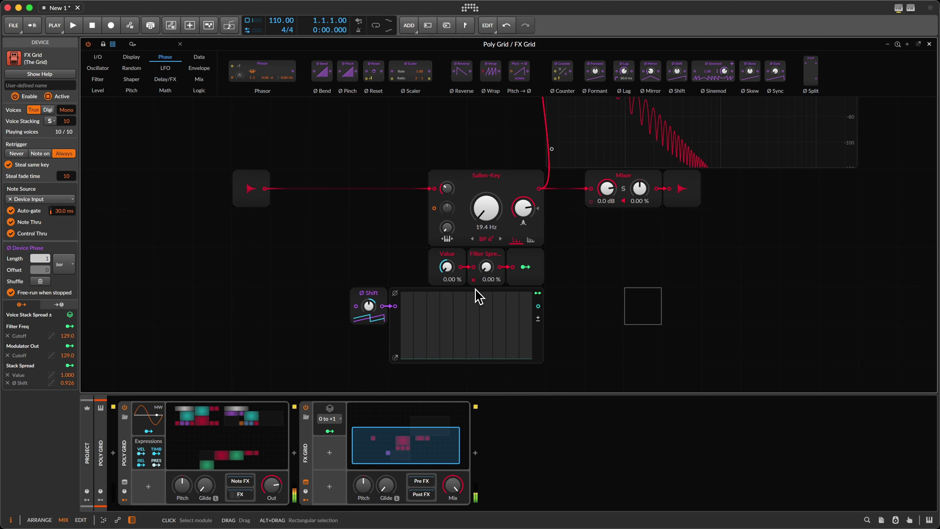
drag(575, 394, 509, 452)
scroll(441, 378, up, 2)
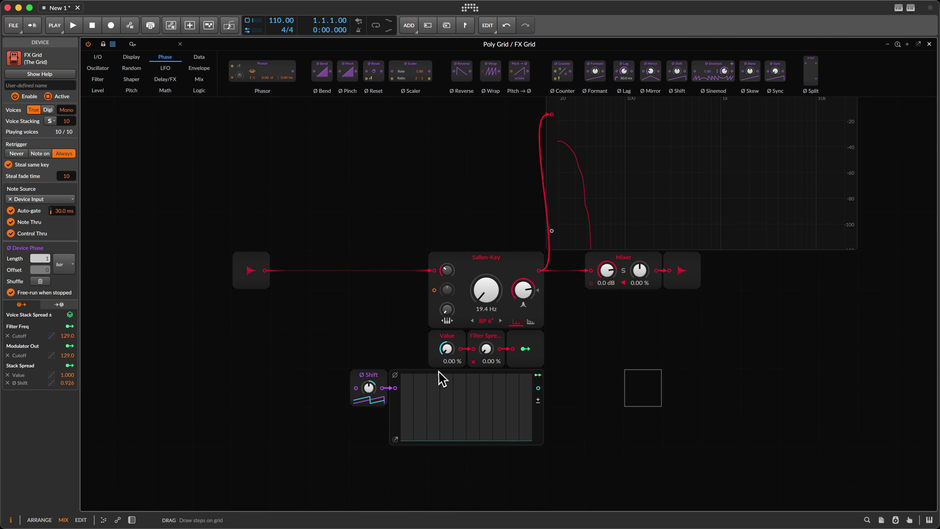
- Draw a varying curve across all ten Filter Freq steps, with the fourth step at 76 %
click(407, 426)
mouse_move(411, 410)
mouse_down()
mouse_move(409, 394)
mouse_move(410, 417)
mouse_up()
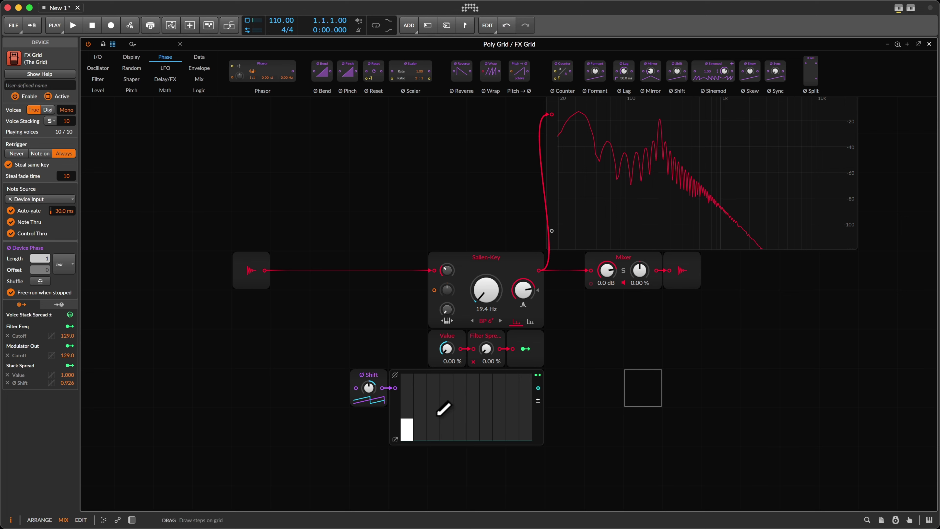
click(447, 407)
click(512, 408)
mouse_move(512, 408)
mouse_down()
mouse_move(527, 387)
mouse_move(487, 420)
mouse_move(481, 439)
mouse_up()
click(466, 407)
mouse_move(466, 407)
mouse_down()
mouse_move(408, 387)
mouse_move(504, 389)
mouse_move(505, 400)
mouse_move(446, 388)
mouse_up()
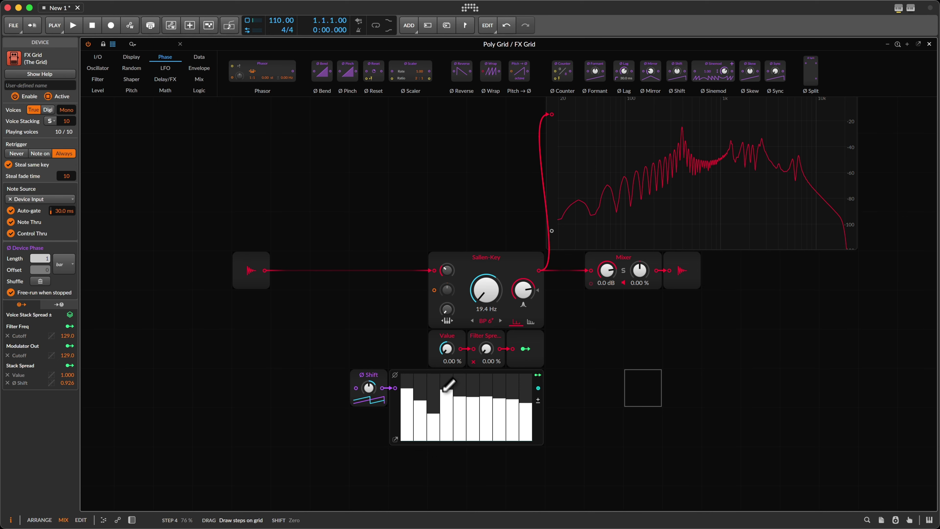
- Try sweeping the Sallen-Key cutoff against the step pattern and redraw the fourth to eighth Filter Freq steps lower
drag(492, 294, 492, 282)
key(ctrl+z)
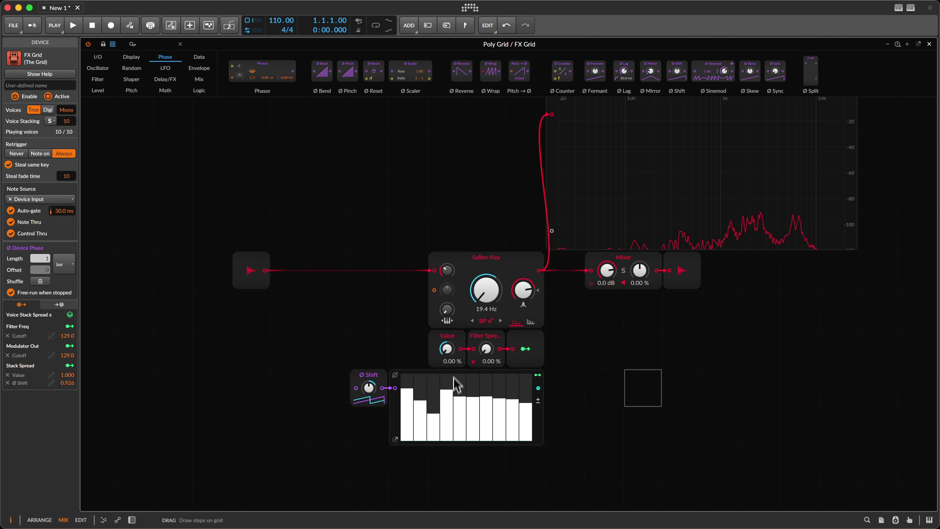
drag(455, 429, 498, 424)
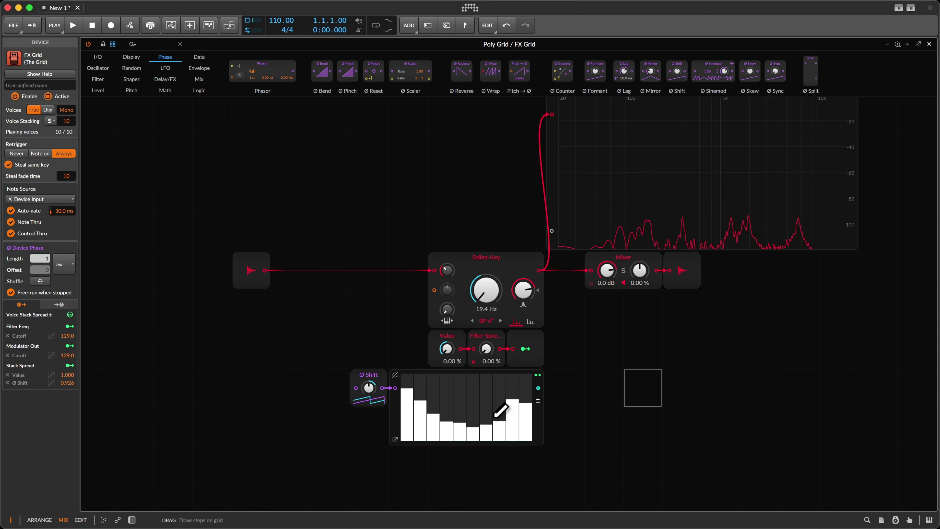
drag(478, 299, 486, 298)
mouse_move(486, 296)
mouse_down()
mouse_move(486, 352)
mouse_move(484, 291)
mouse_up()
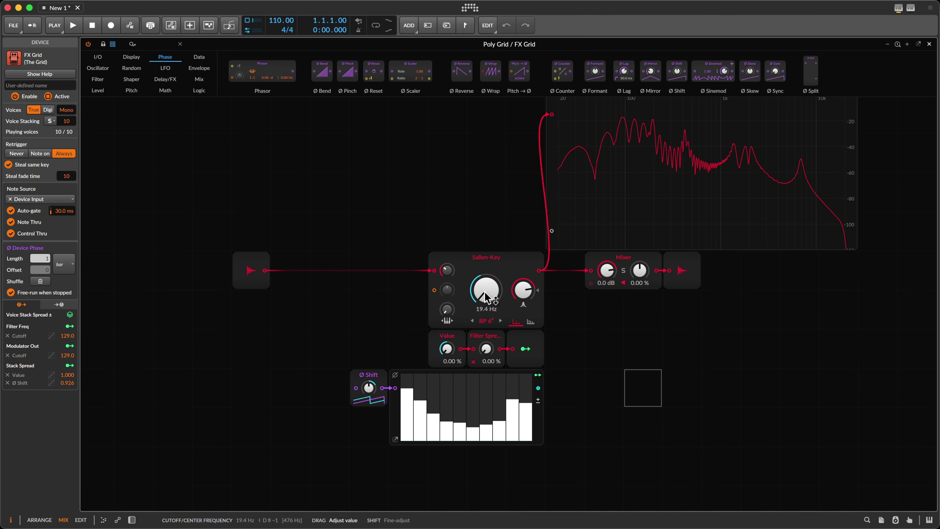
- Open the enlarged Filter Freq step editor and randomize the step values several times
click(395, 440)
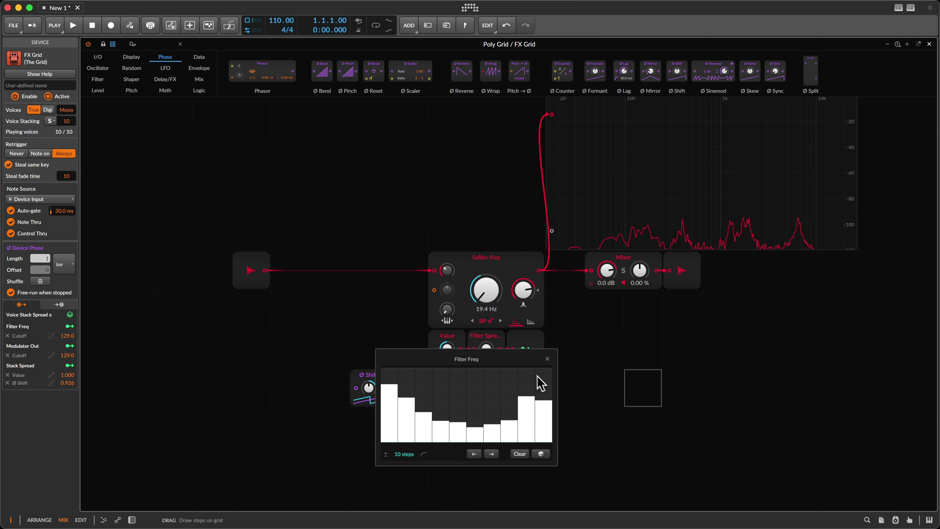
drag(521, 361, 520, 356)
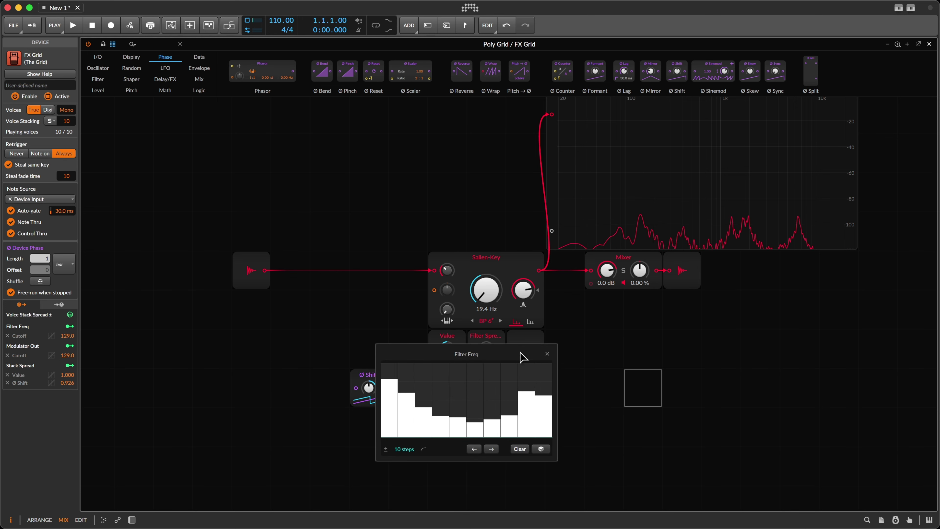
click(541, 449)
click(541, 449)
click(541, 449)
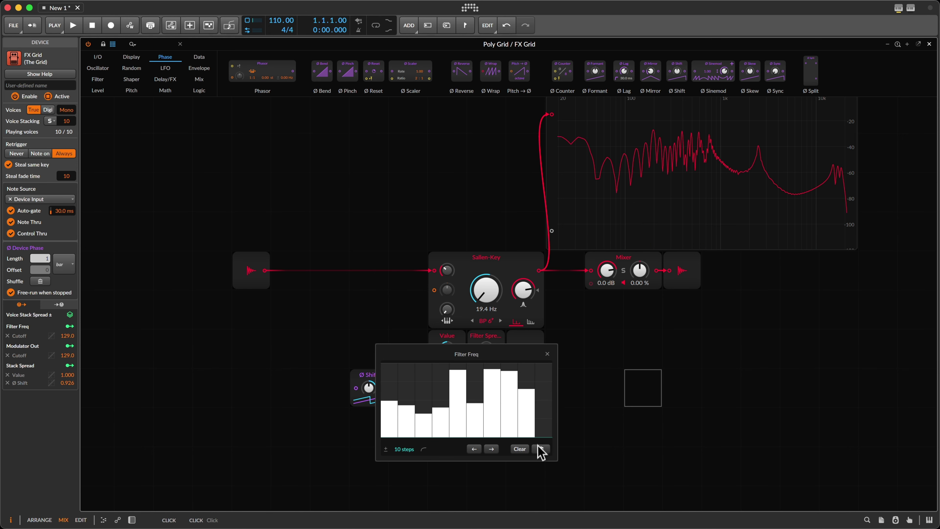
click(541, 449)
click(541, 449)
- Try shifting the Sallen-Key cutoff and the Filter Spread amount over the random pattern, then reset Filter Spread to 0 %
drag(484, 293, 483, 291)
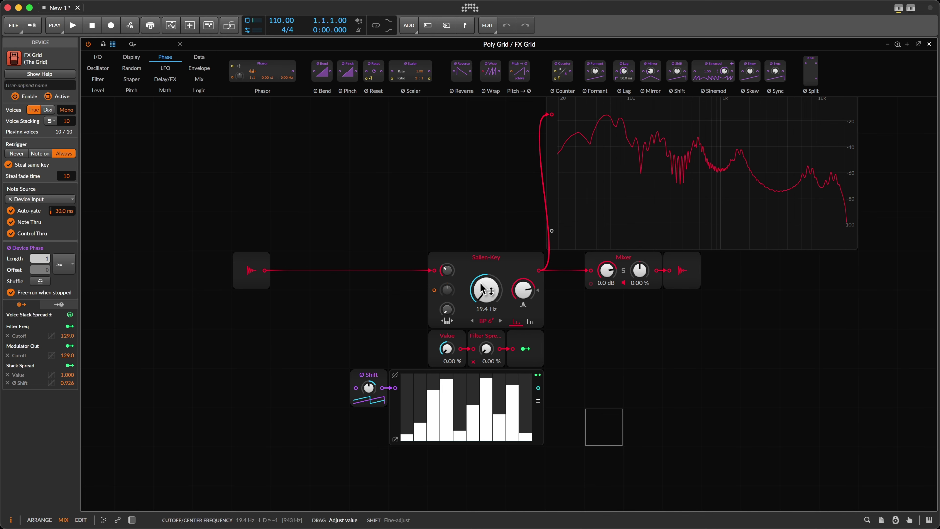
drag(488, 360, 489, 355)
double_click(488, 354)
- Draw all Filter Freq steps back to zero and inspect the settings of the Sallen-Key and Filter Freq modules
drag(506, 398, 407, 437)
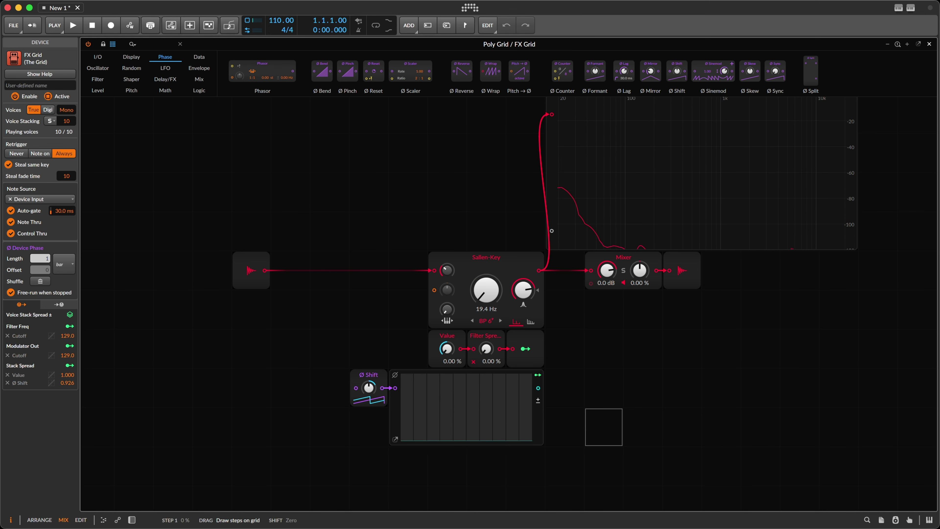
click(524, 288)
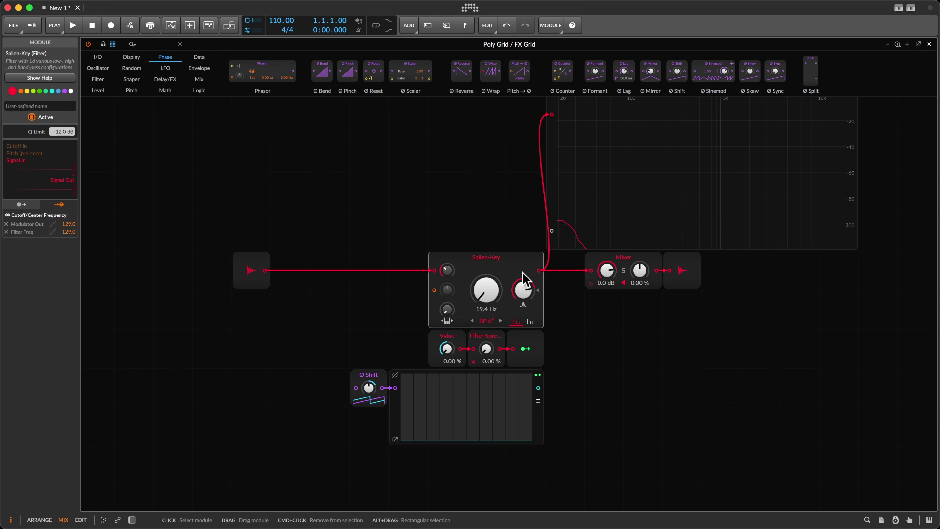
click(407, 422)
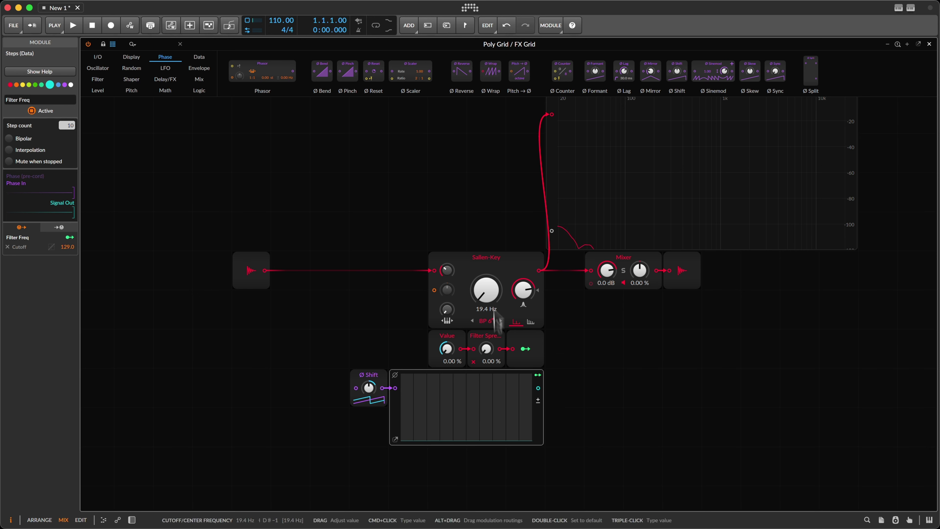
scroll(465, 172, up, 1)
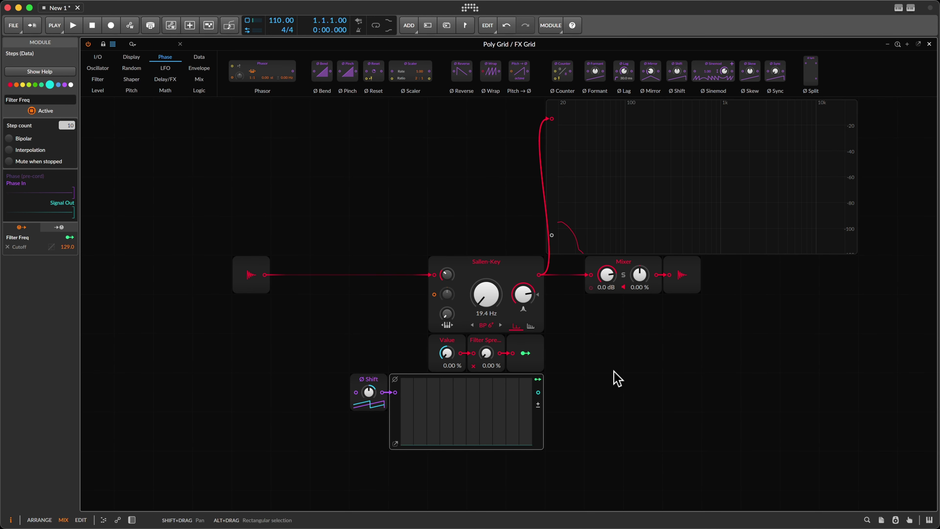
scroll(617, 378, up, 1)
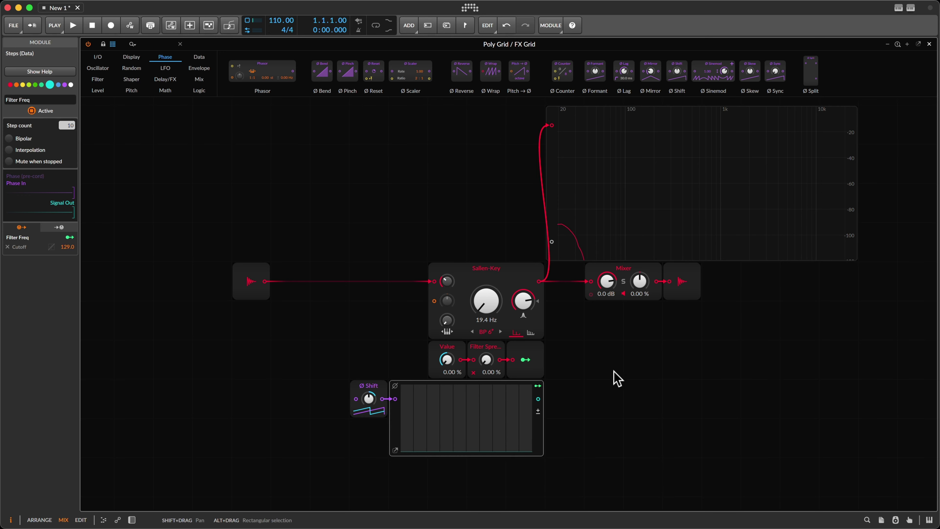
- Insert an LFO module in the empty area above the audio input and the Sallen-Key, and deselect it
click(346, 172)
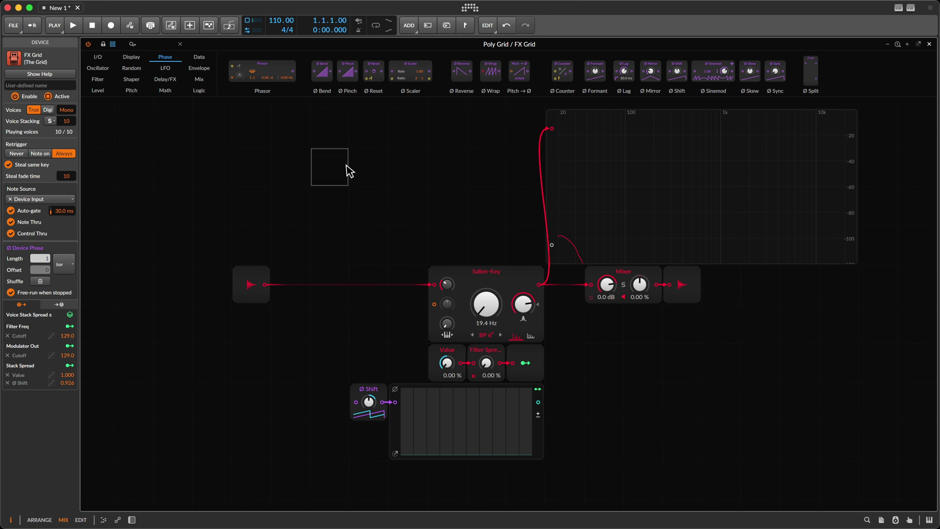
right_click(331, 137)
mouse_move(362, 224)
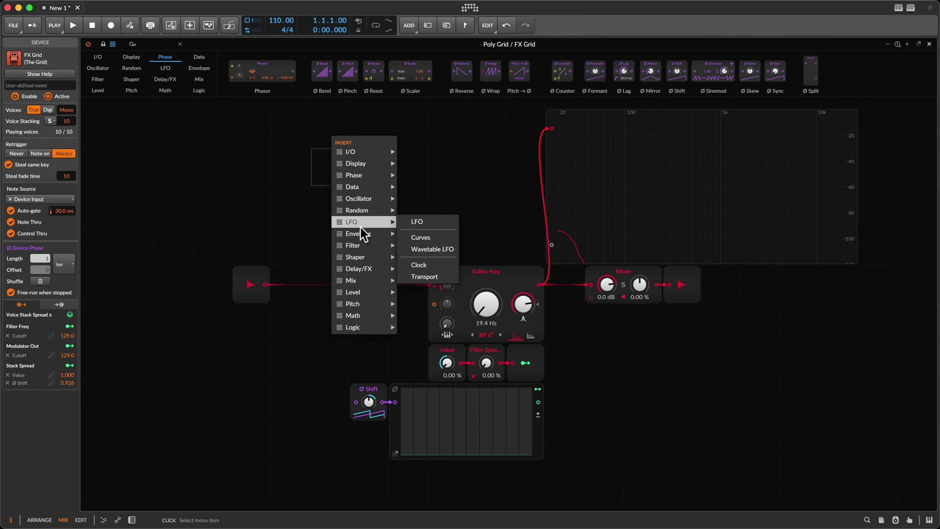
click(426, 224)
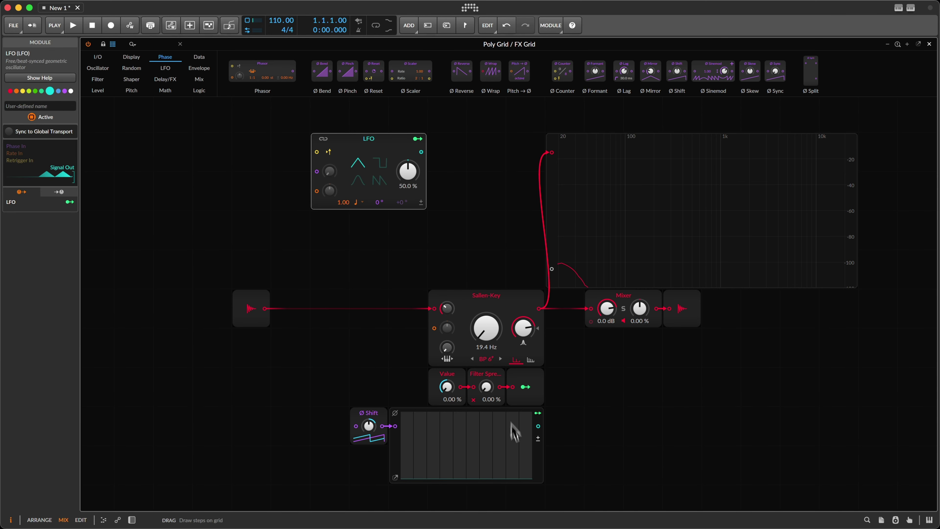
click(267, 216)
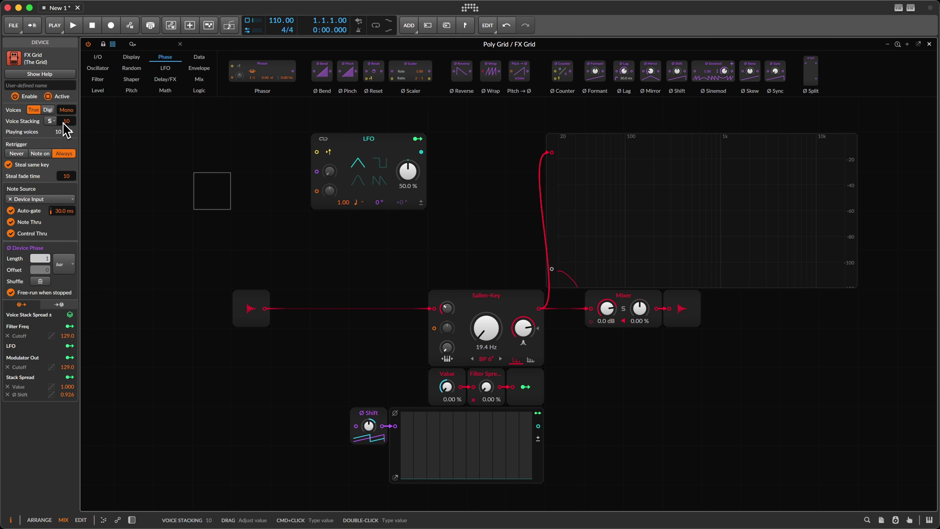
click(375, 149)
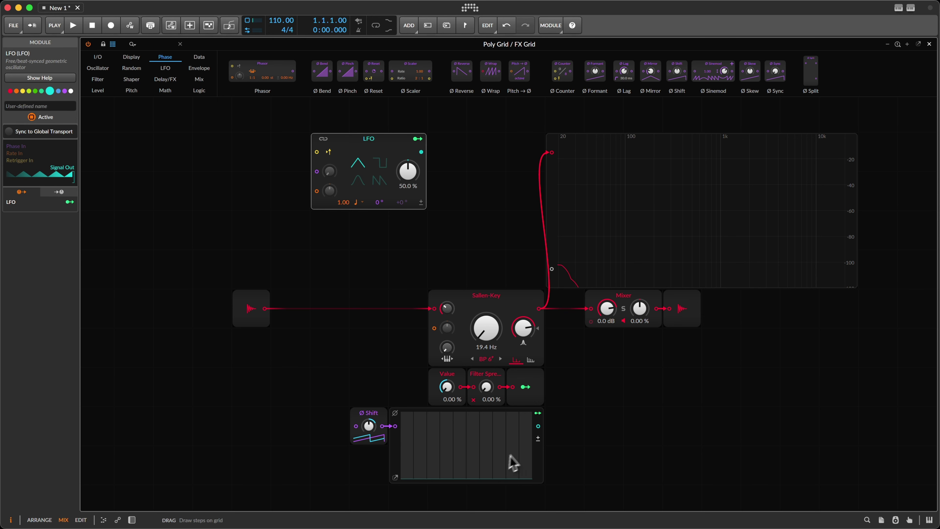
click(509, 331)
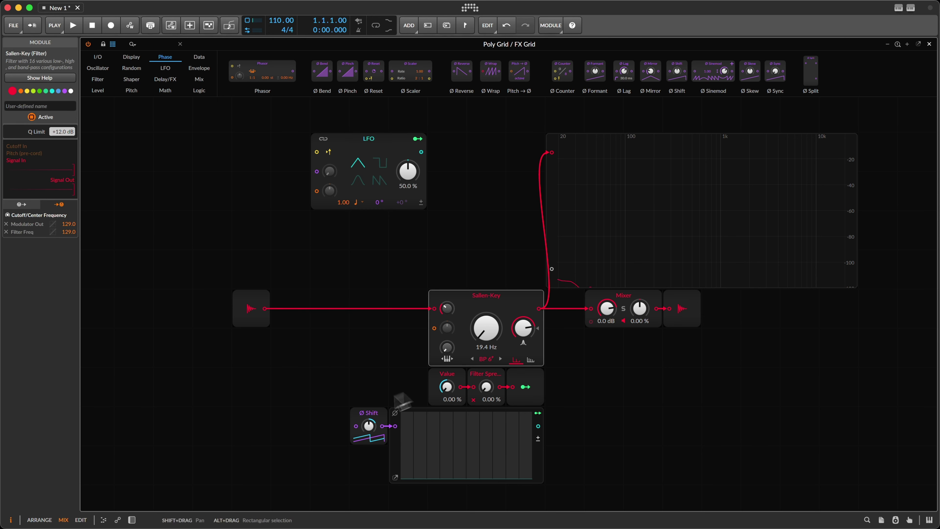
drag(371, 491, 400, 430)
click(610, 446)
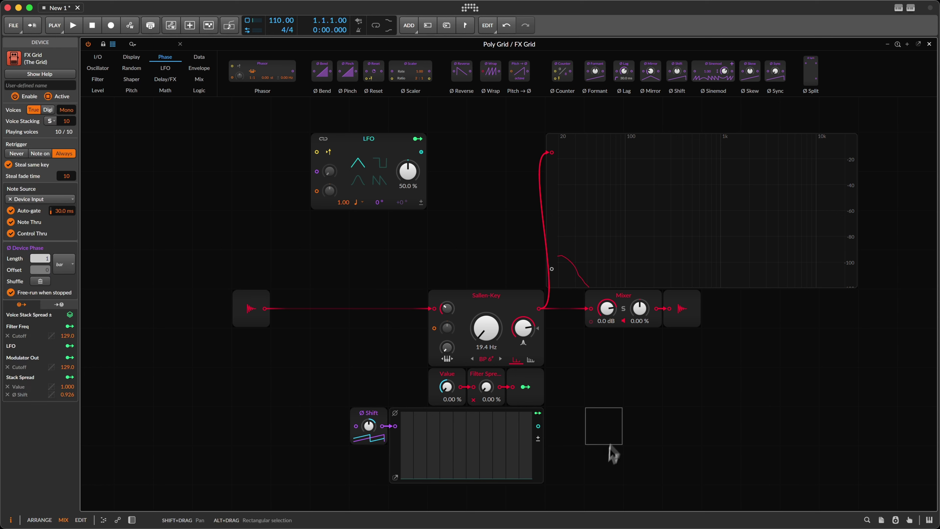
click(349, 150)
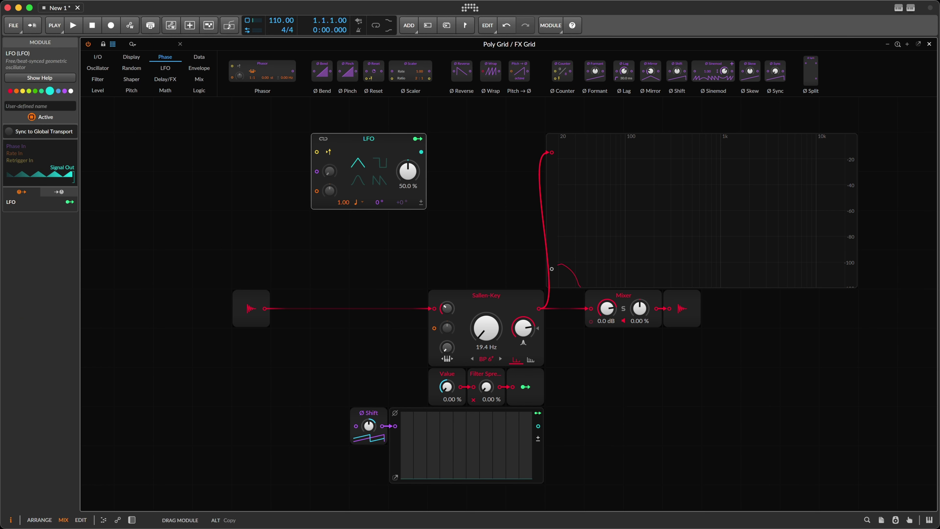
- Duplicate the Ø Shift module beside the Filter Freq steps and place the copy directly below the LFO
drag(268, 391, 381, 458)
key(super+d)
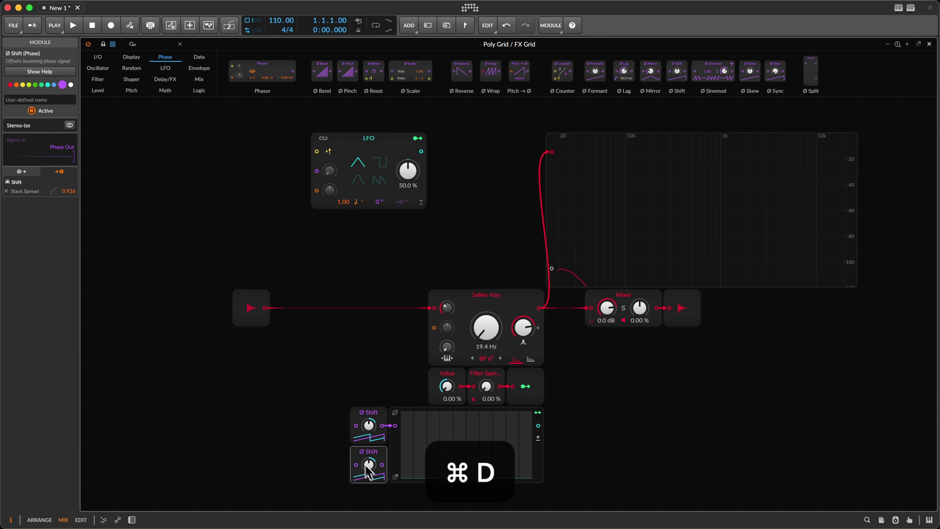
drag(356, 452, 278, 178)
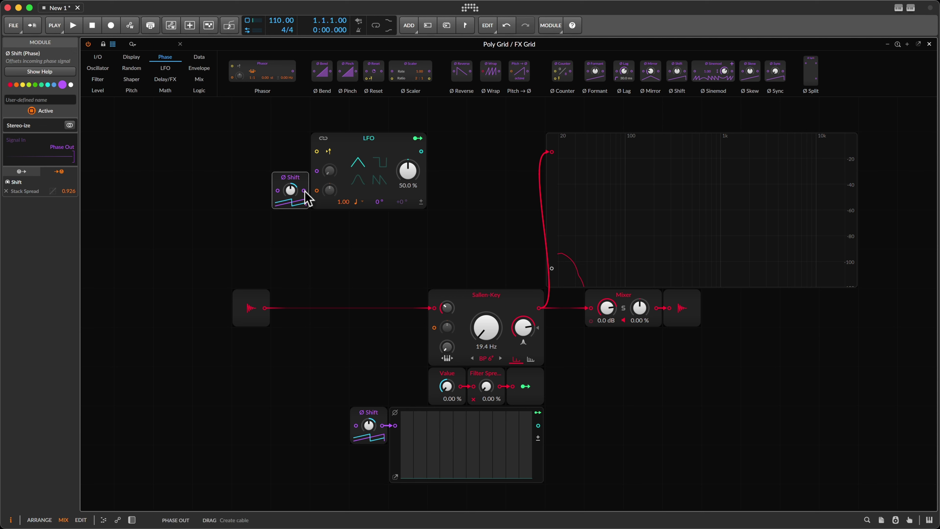
drag(310, 179, 335, 222)
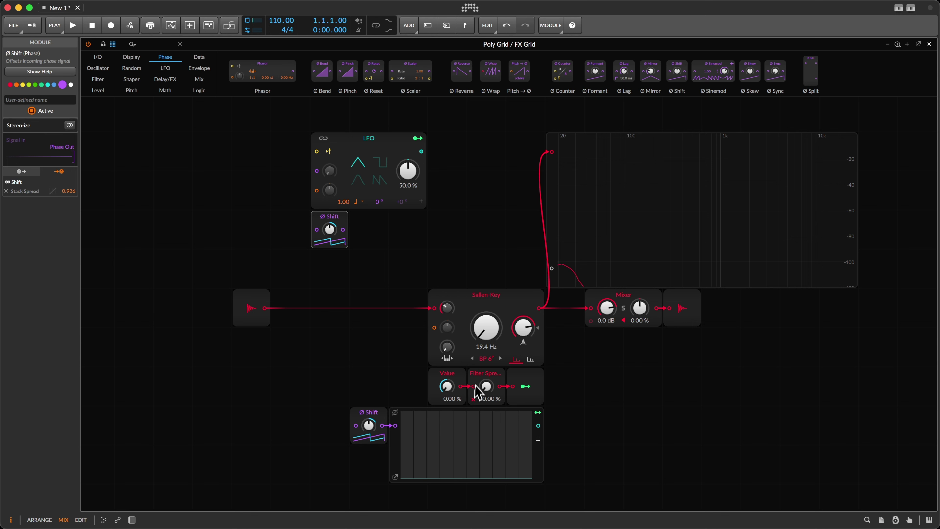
- Insert an Attenuate module after the Ø Shift below the LFO, and place a Modulator Out beside it
right_click(365, 229)
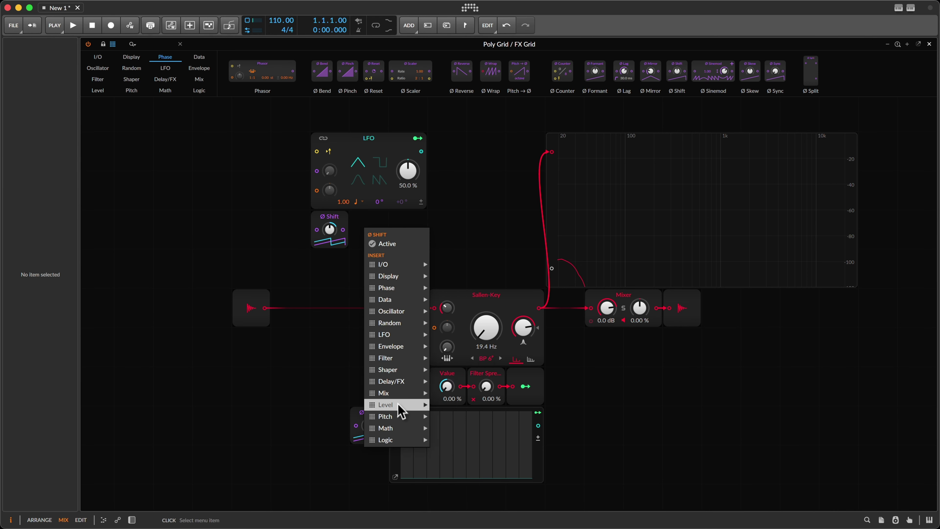
mouse_move(399, 406)
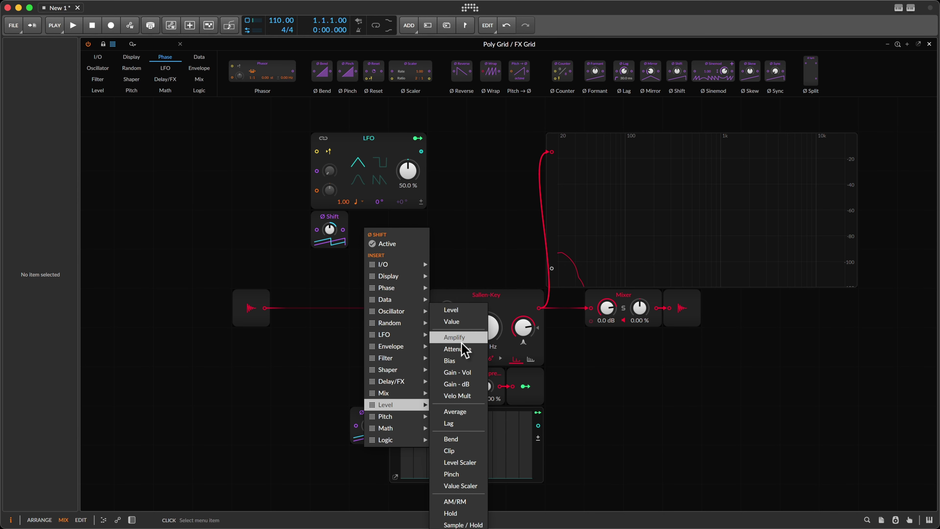
click(468, 354)
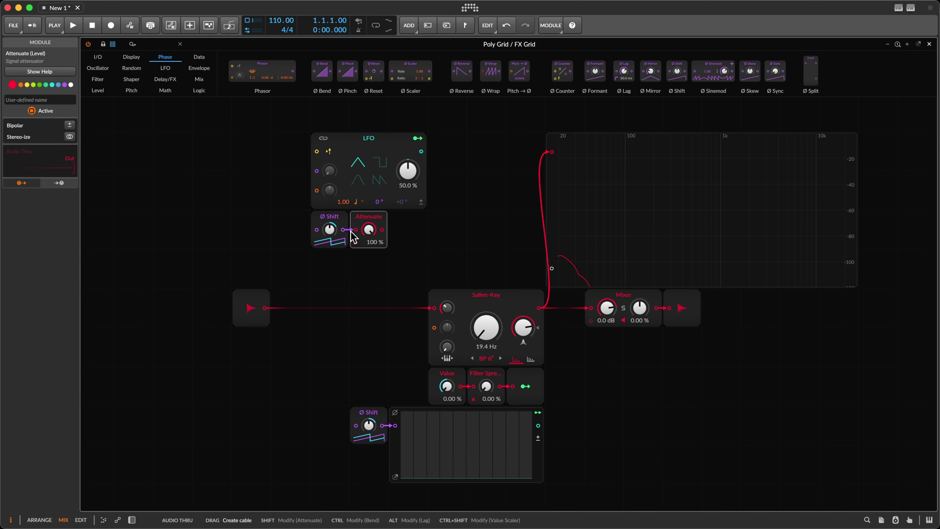
right_click(407, 225)
mouse_move(447, 262)
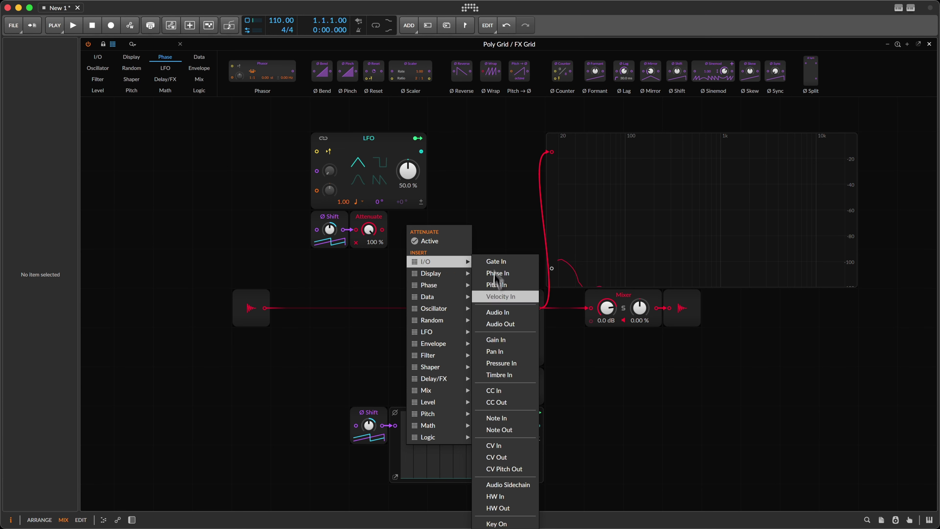
click(500, 524)
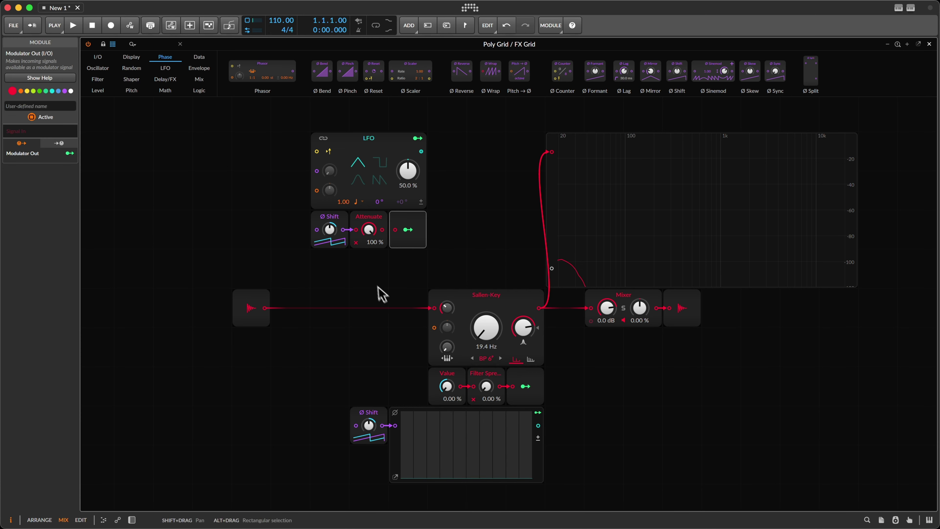
- Map the Modulator Out below the LFO to the LFO's Phase and set the modulation amount to 365
click(404, 231)
drag(379, 205, 378, 203)
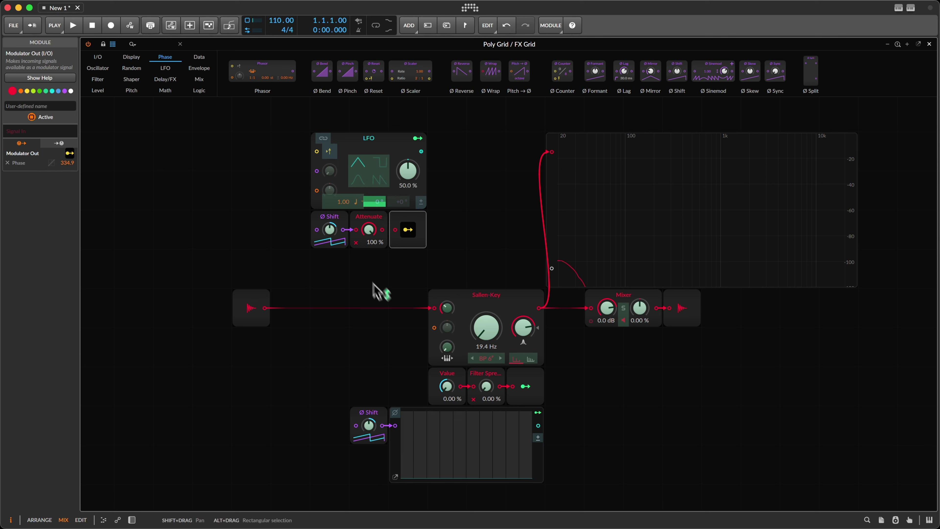
double_click(72, 164)
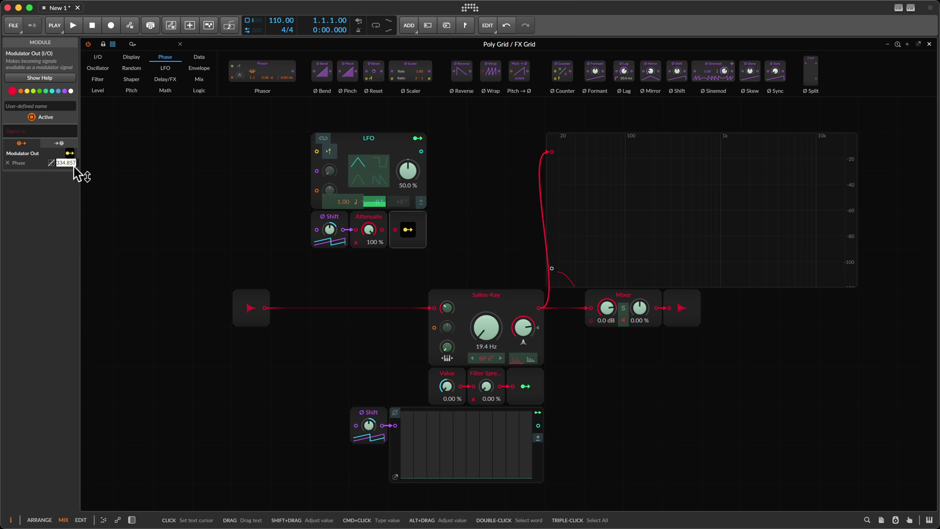
text(3)
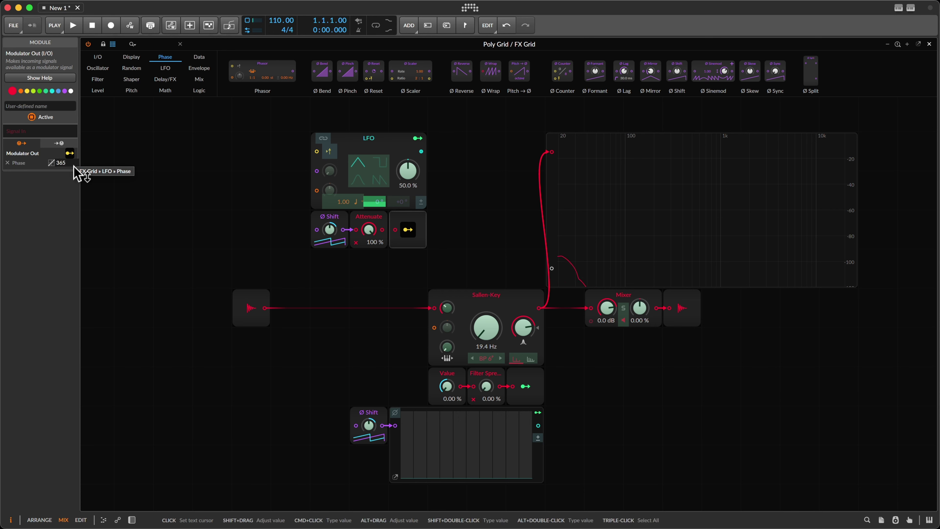
text(65)
key(Return)
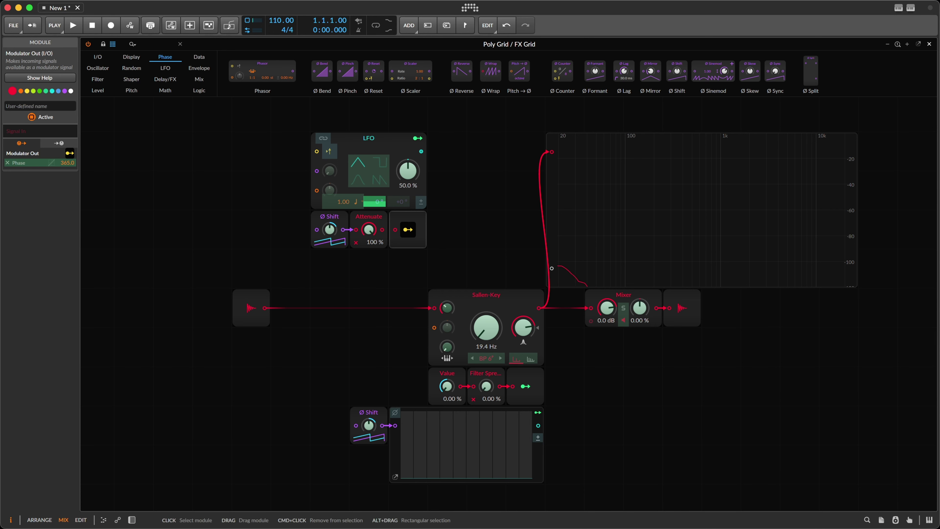
- Connect the Attenuate below the LFO to its Modulator Out and turn the Attenuate down to 0 %
double_click(369, 231)
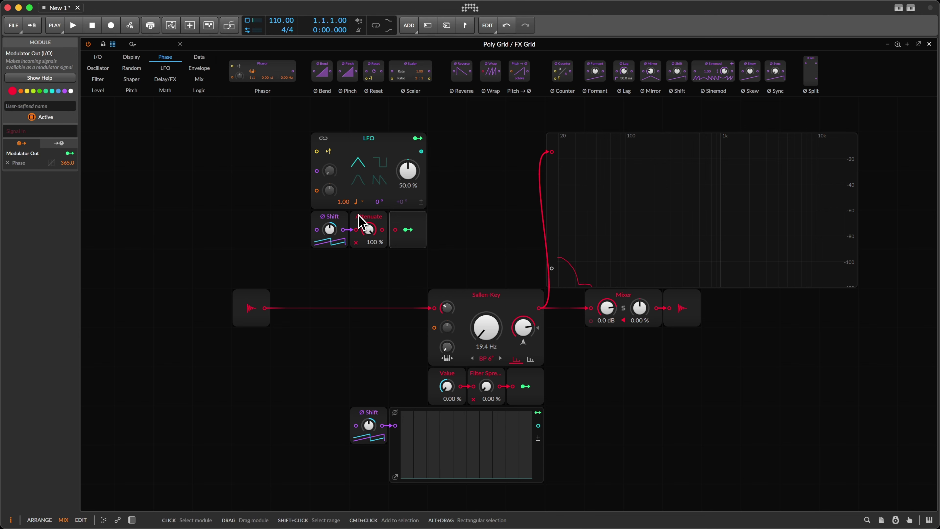
drag(368, 228, 369, 231)
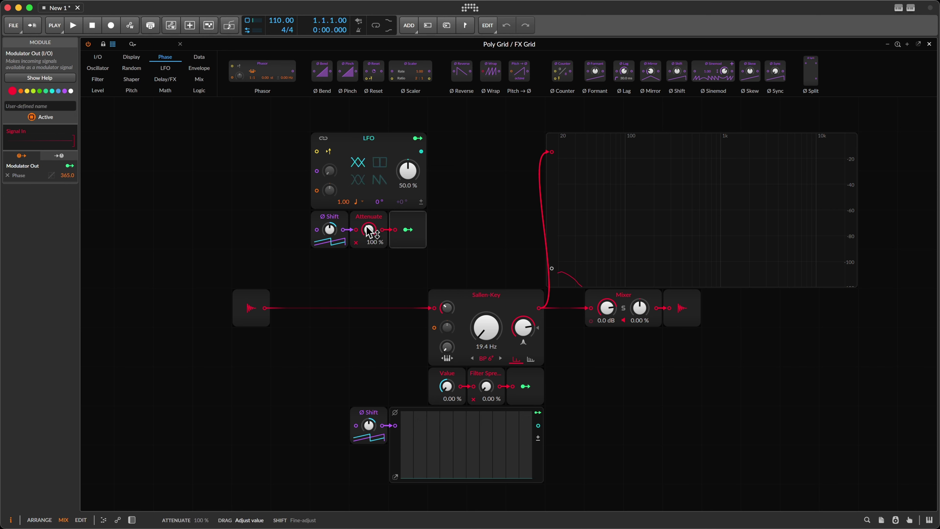
drag(369, 230, 370, 233)
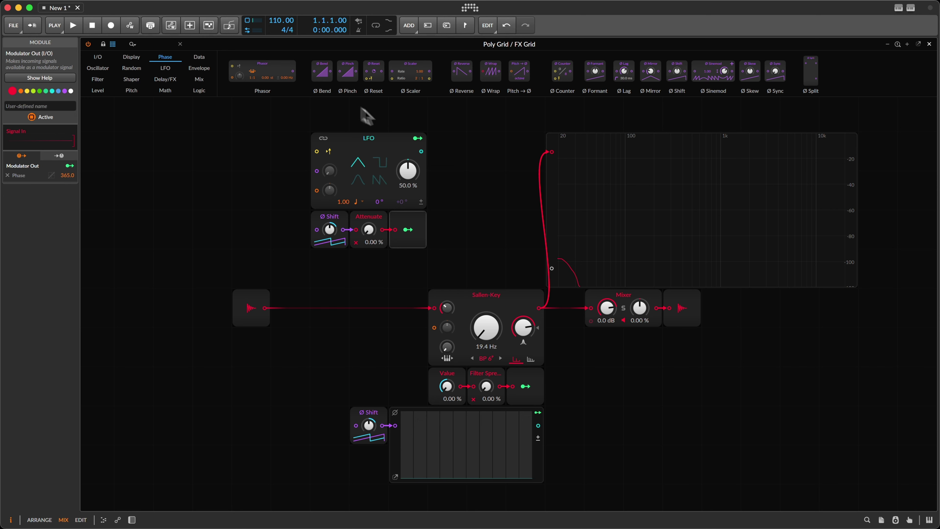
- Insert an Attenuate module right beside the LFO and feed it from the LFO's signal output
click(415, 146)
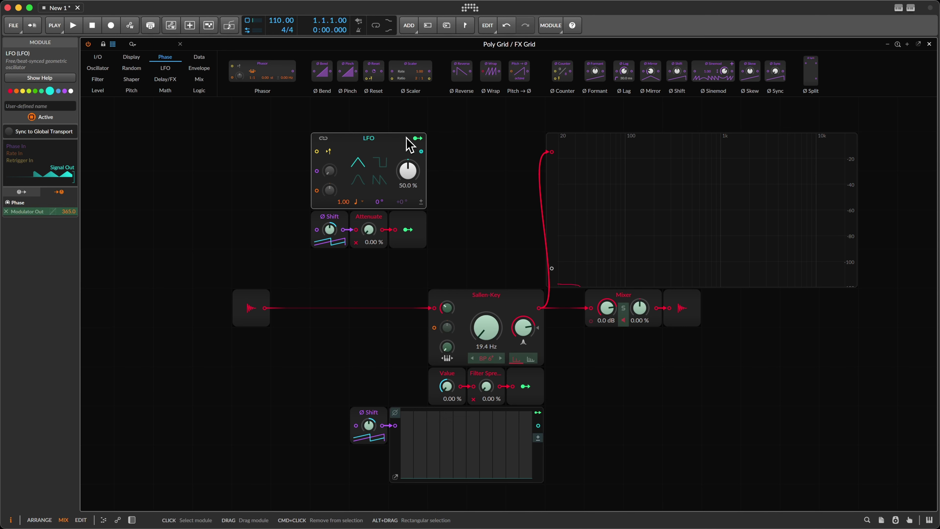
right_click(468, 156)
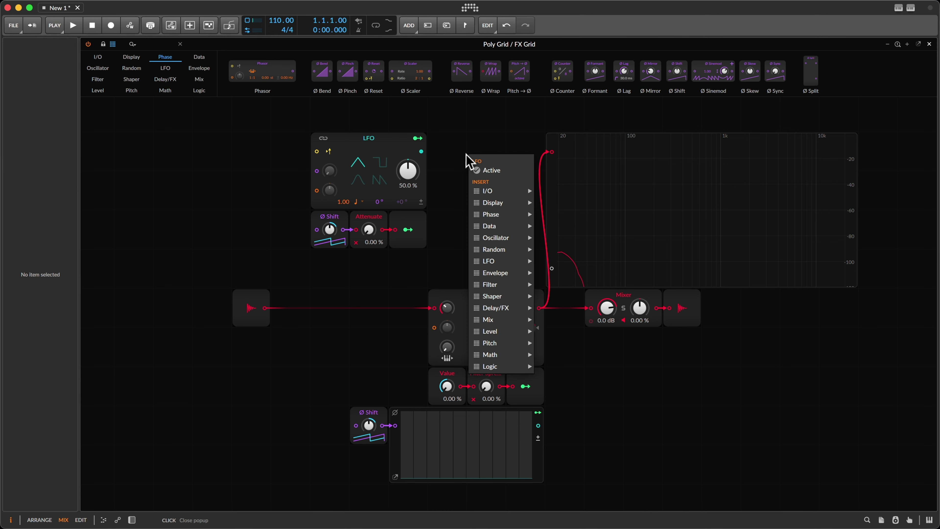
mouse_move(527, 331)
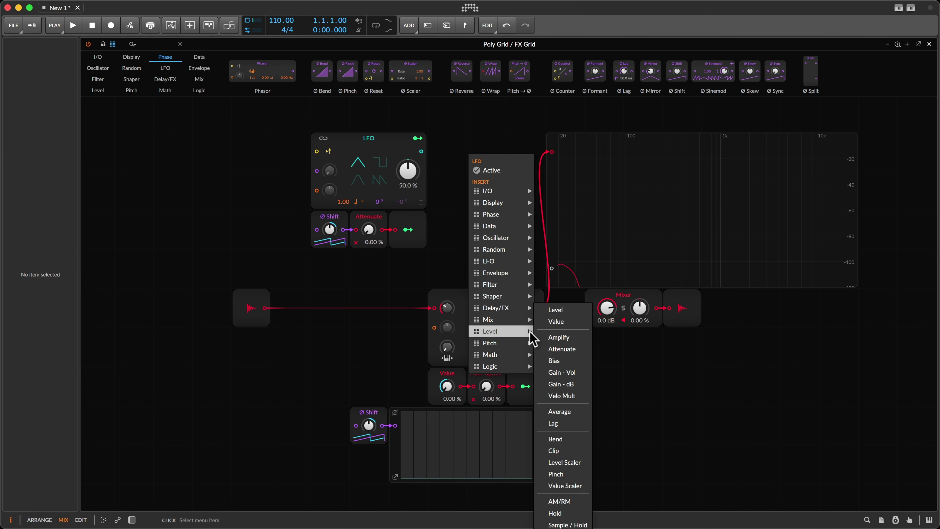
click(563, 348)
drag(485, 138, 422, 157)
- Insert a Modulator Out after the LFO output's Attenuate and connect the two modules
right_click(497, 140)
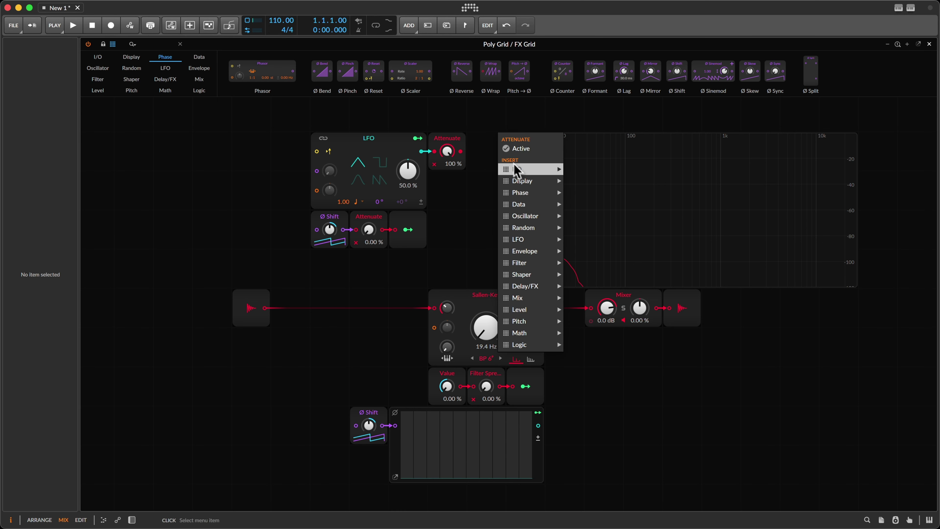
mouse_move(533, 168)
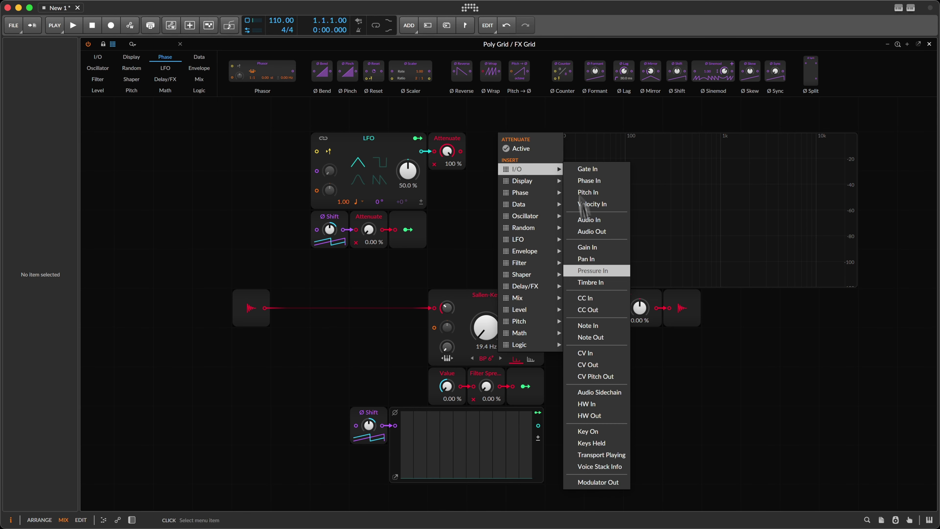
click(626, 483)
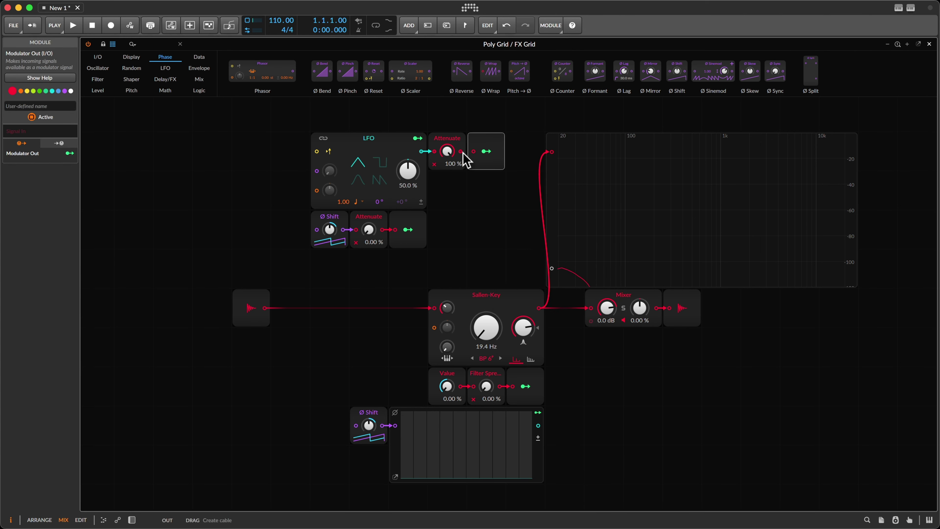
drag(467, 157, 474, 152)
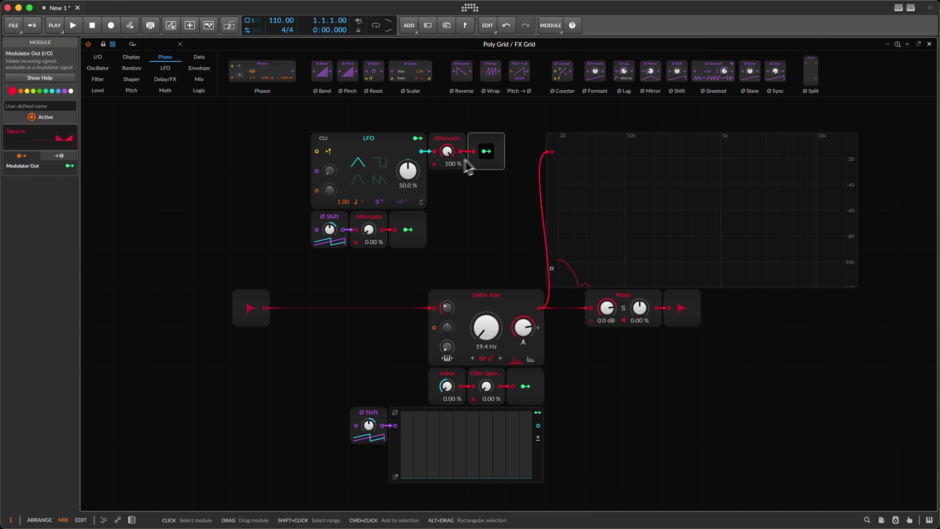
- Map the LFO output's Modulator Out to the Sallen-Key cutoff with a modulation amount of 129.0
click(487, 151)
drag(487, 335, 490, 332)
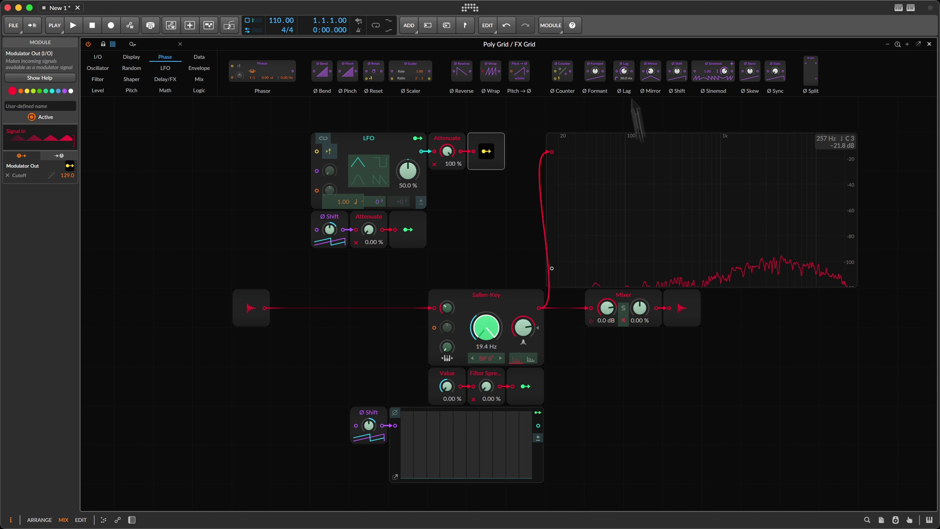
click(484, 151)
- Try lowering the LFO output's Attenuate to 16.0 % with Filter Spread at 56.6 %, and reset Filter Spread to 0 %
drag(451, 157, 450, 159)
drag(487, 400, 493, 393)
drag(449, 158, 452, 162)
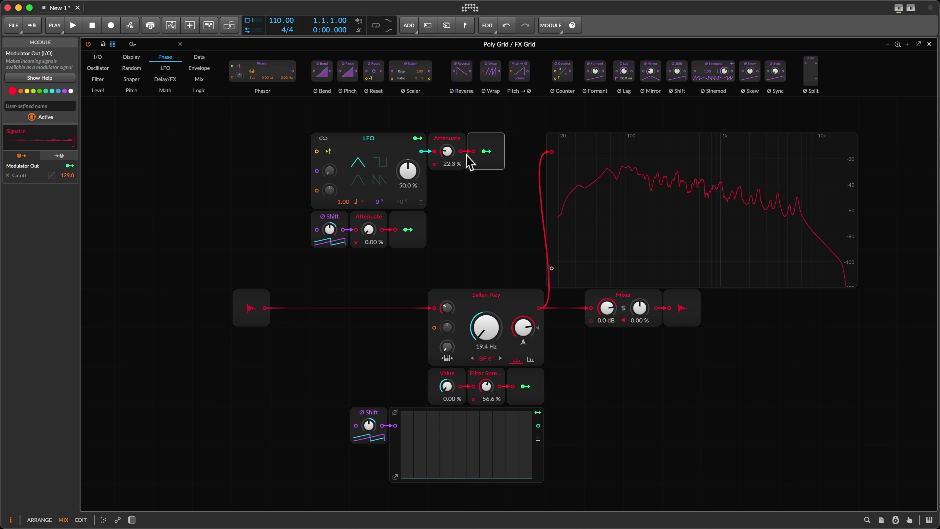
drag(452, 156, 454, 159)
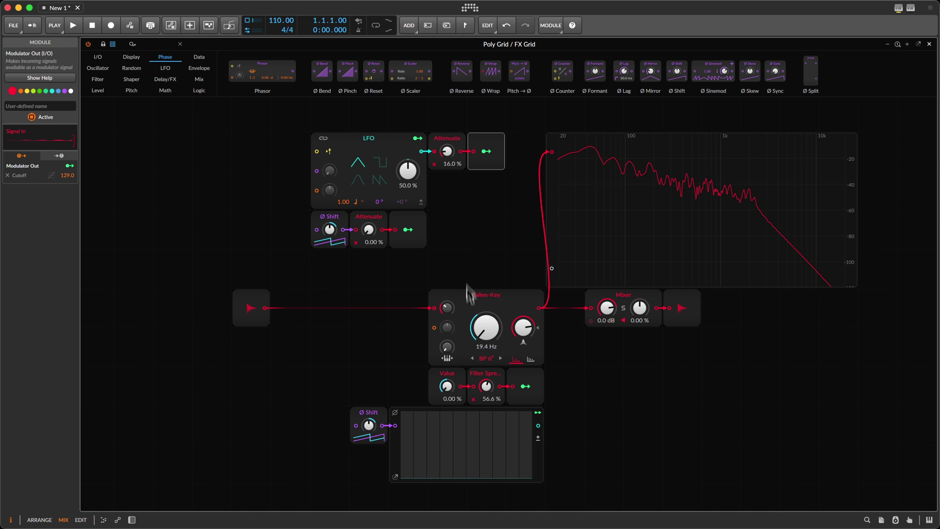
drag(483, 385, 486, 393)
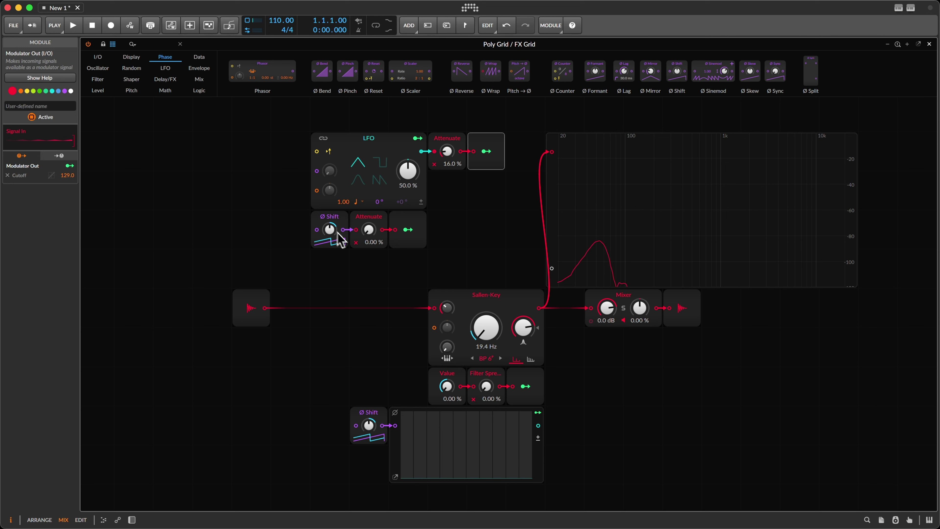
- Set the phase Attenuate to 100 %, the Sallen-Key cutoff to 119 Hz and the LFO output's Attenuate to 58.9 %
drag(371, 235, 371, 234)
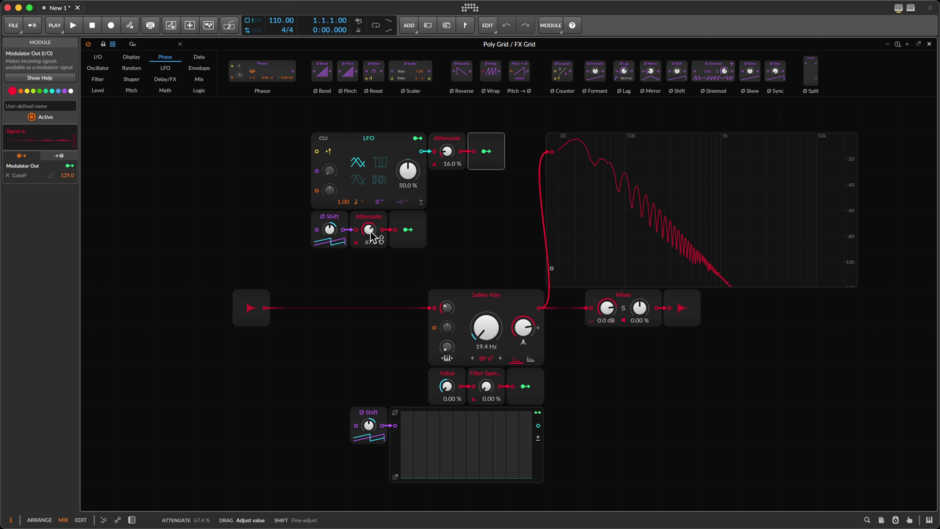
drag(487, 330, 485, 331)
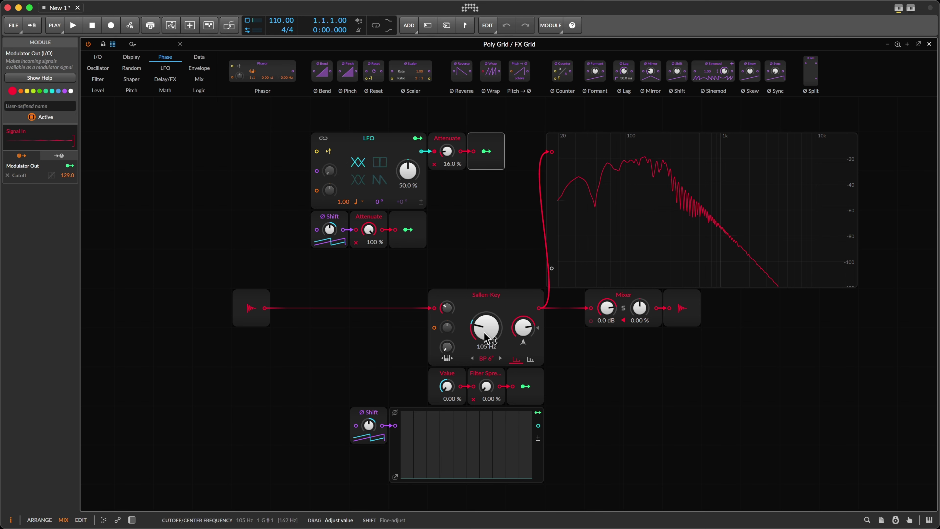
drag(449, 168, 449, 155)
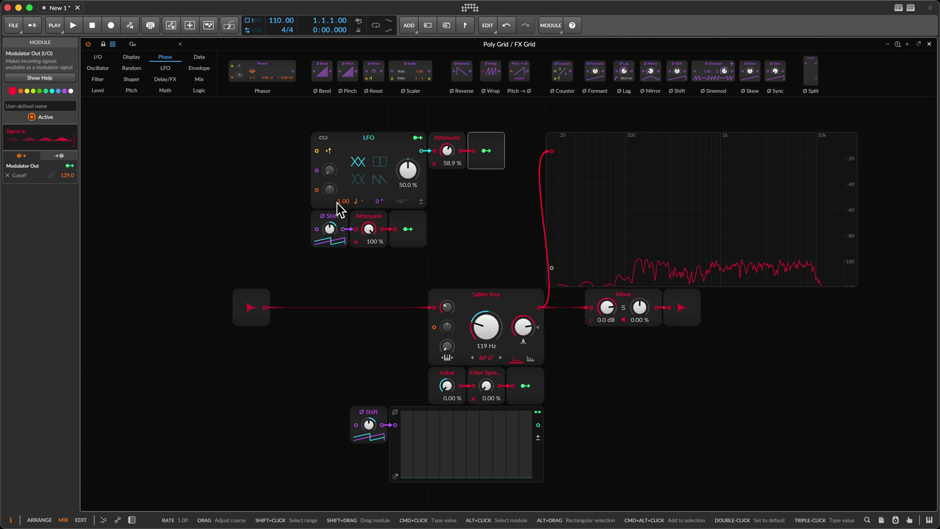
- Move the Ø Shift, Attenuate and Modulator Out chain one row down to leave a free row below the LFO
drag(281, 236, 439, 237)
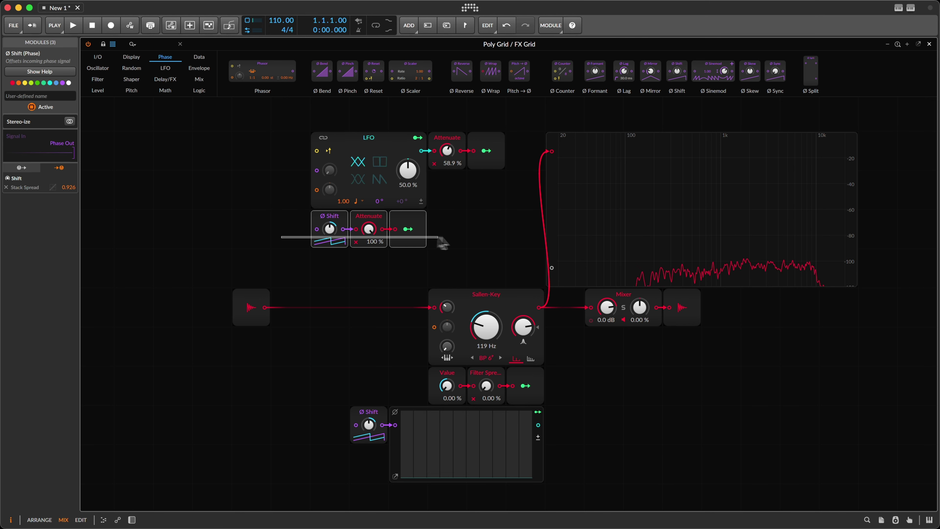
drag(329, 217, 329, 256)
click(333, 224)
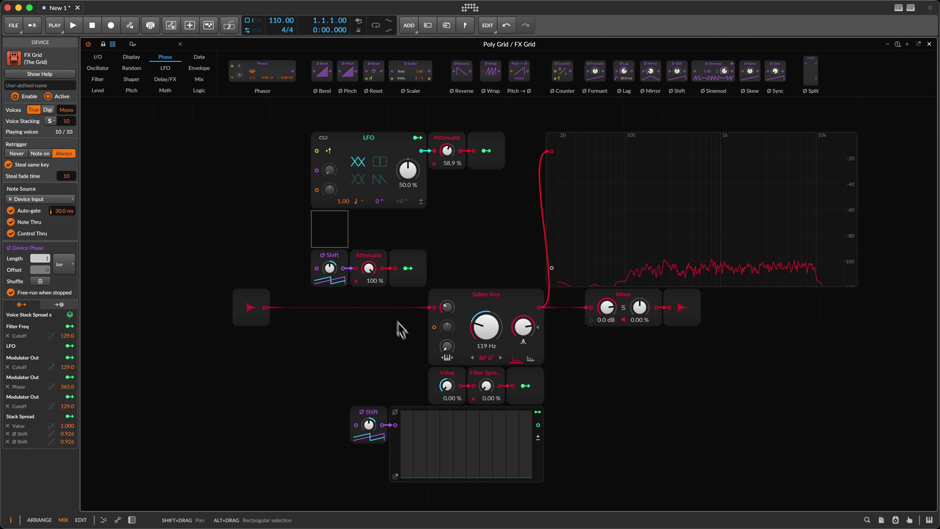
- Switch the LFO rate unit to kHz and insert a Value module in the free row below the LFO
click(359, 201)
click(373, 223)
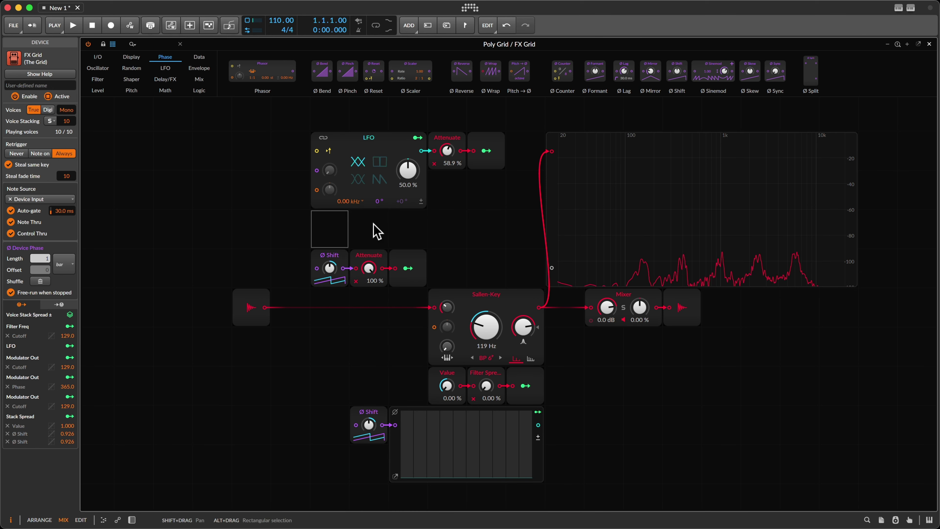
right_click(262, 224)
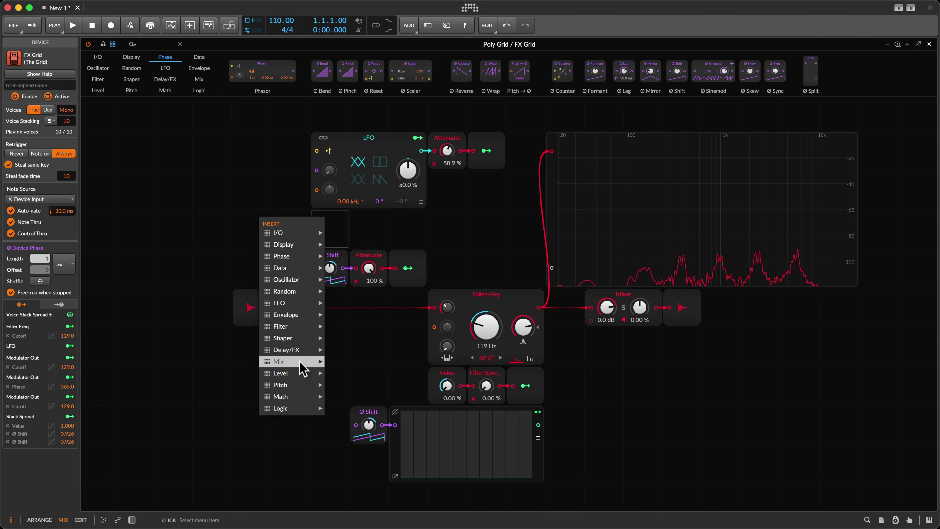
mouse_move(302, 370)
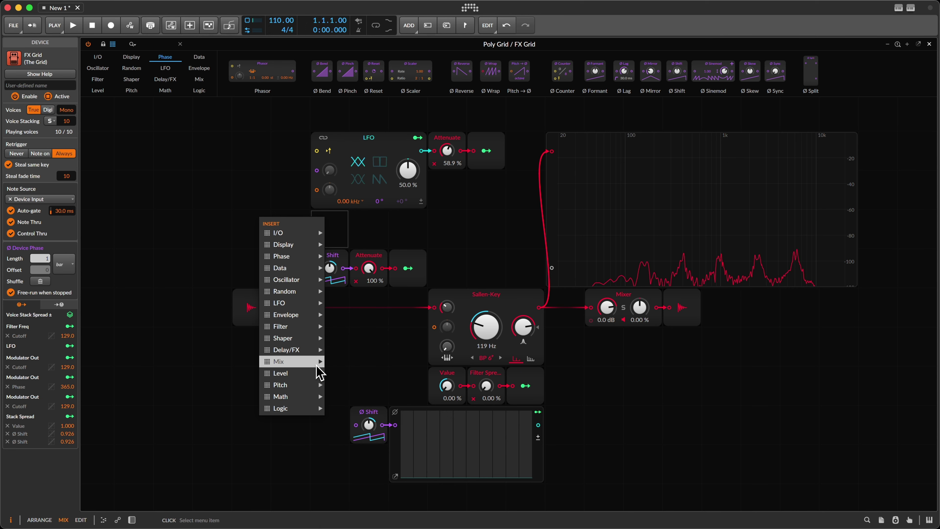
mouse_move(311, 378)
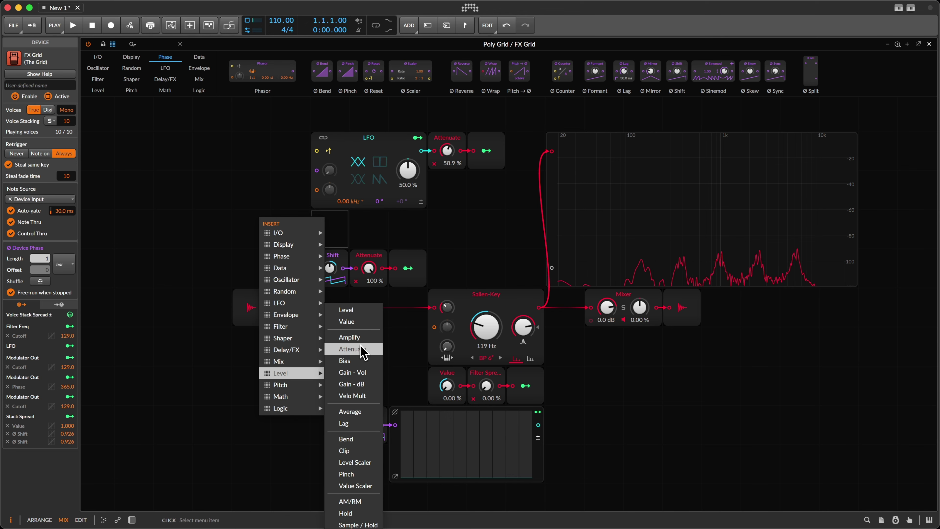
click(347, 321)
drag(243, 238, 312, 239)
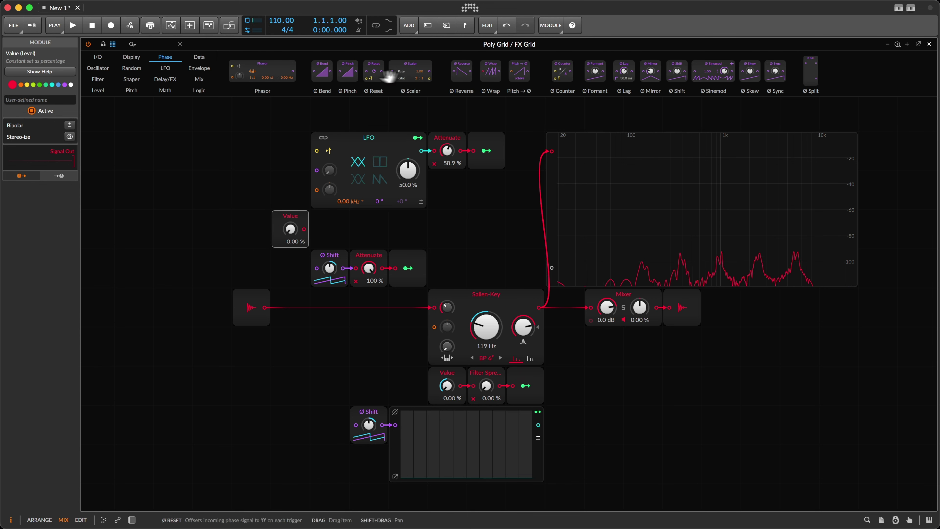
- Chain two Ø Bend modules after the new Value module and bend both curves downward, the first to -100 %
drag(322, 71, 316, 229)
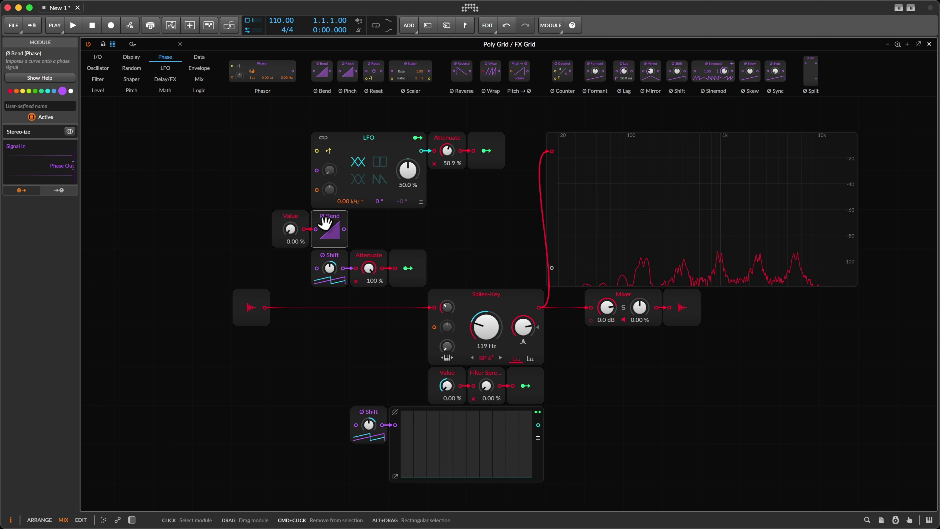
key(super+d)
click(312, 316)
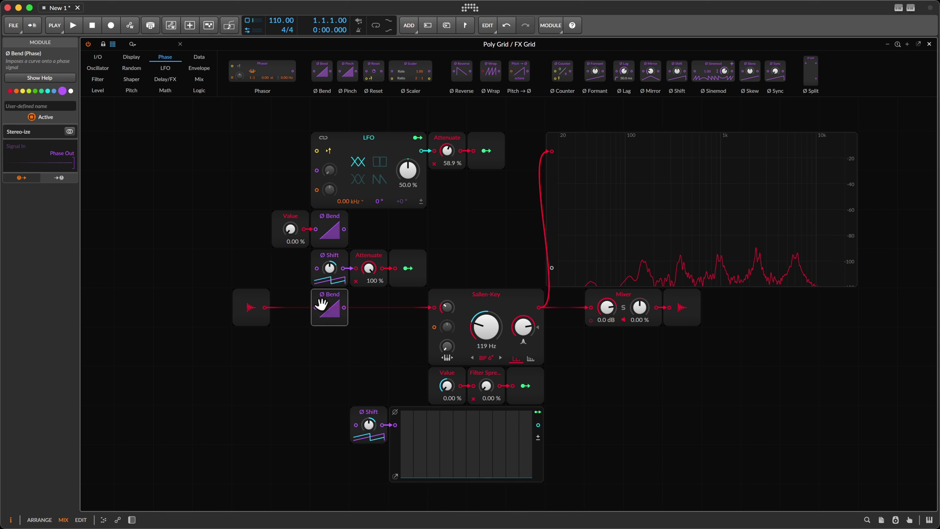
drag(325, 314, 374, 224)
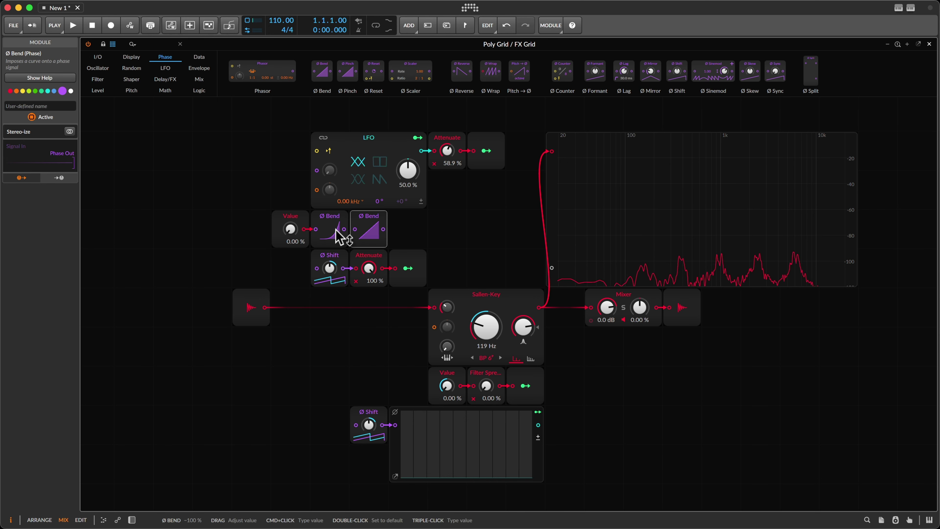
drag(344, 229, 379, 276)
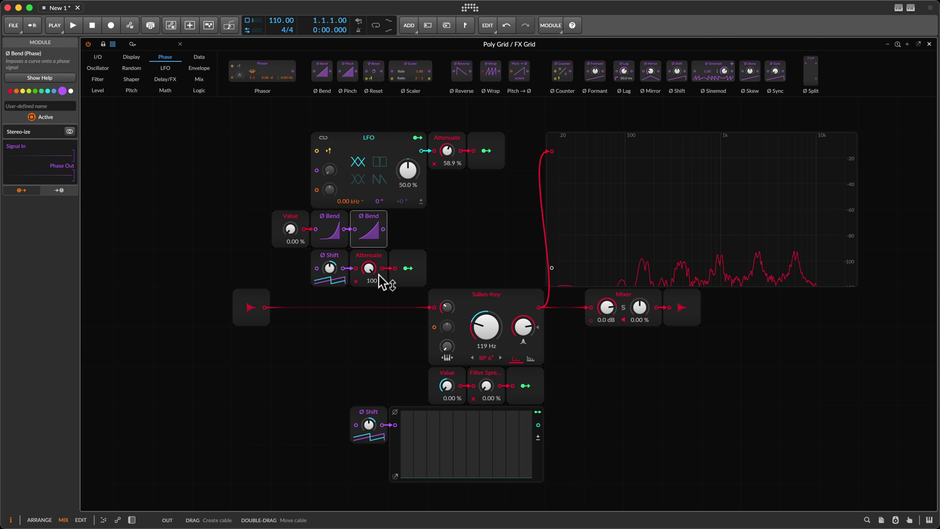
- Add a Modulator Out after the second Ø Bend and map it to the LFO Rate with an amount of 32.00
right_click(382, 230)
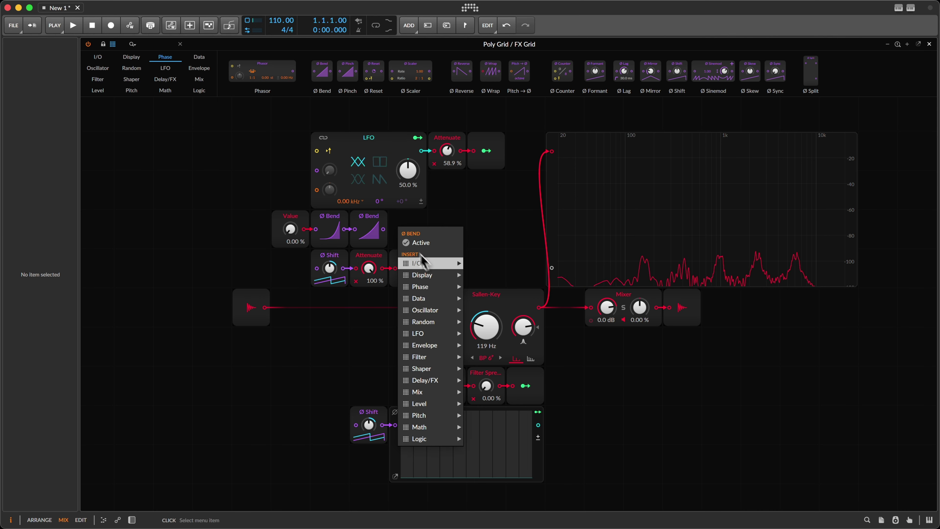
mouse_move(418, 263)
click(496, 528)
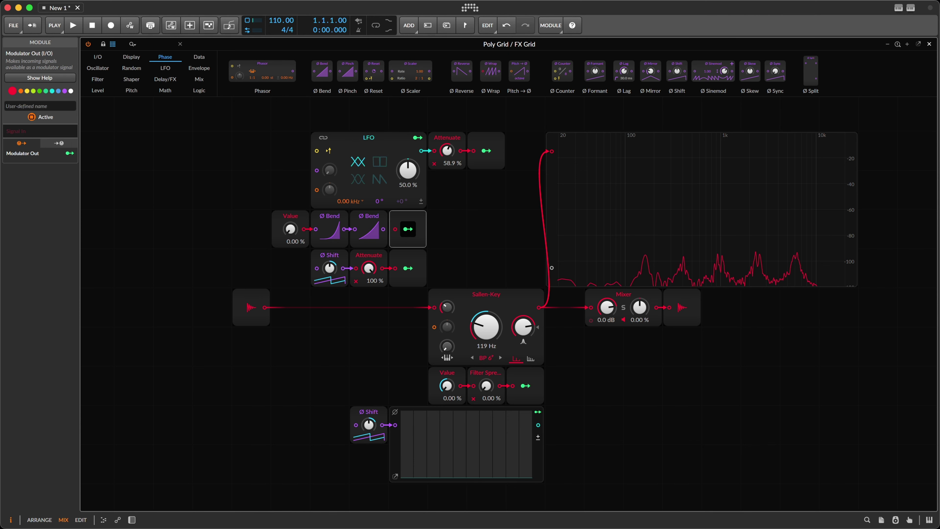
click(408, 229)
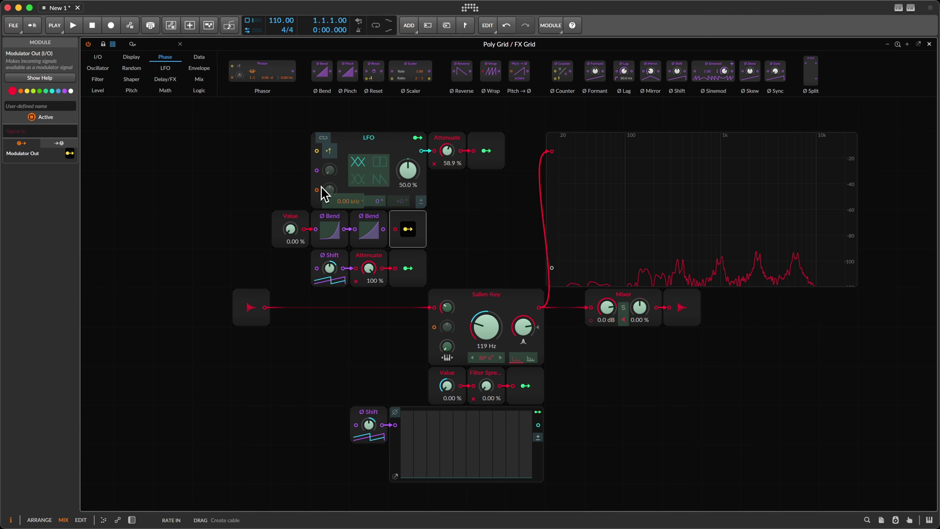
drag(348, 203, 337, 202)
click(407, 228)
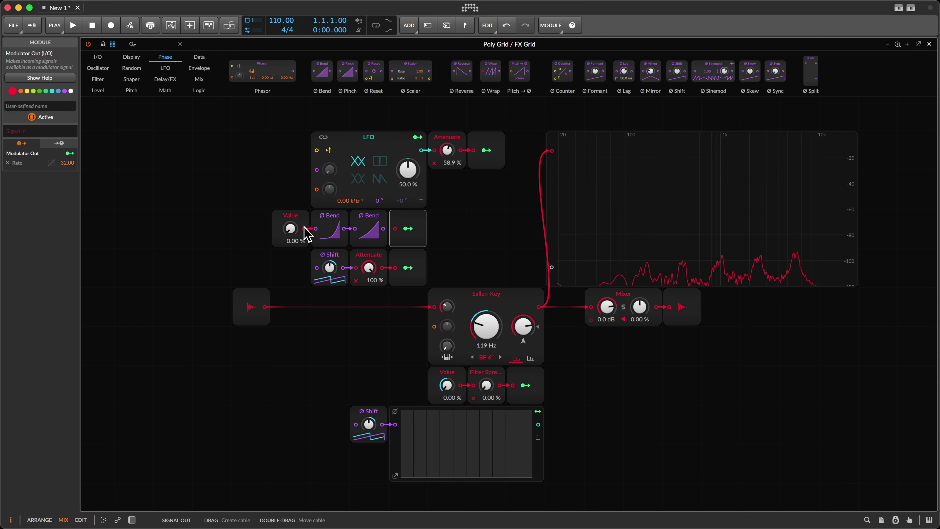
- Rename the Value module in front of the Ø Bend pair to LFO Speed
click(291, 230)
click(30, 98)
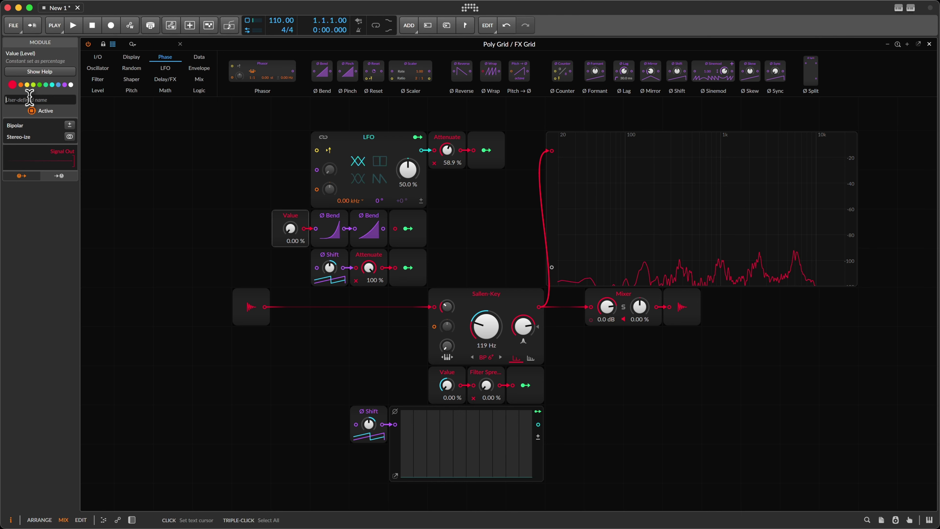
text(LFO)
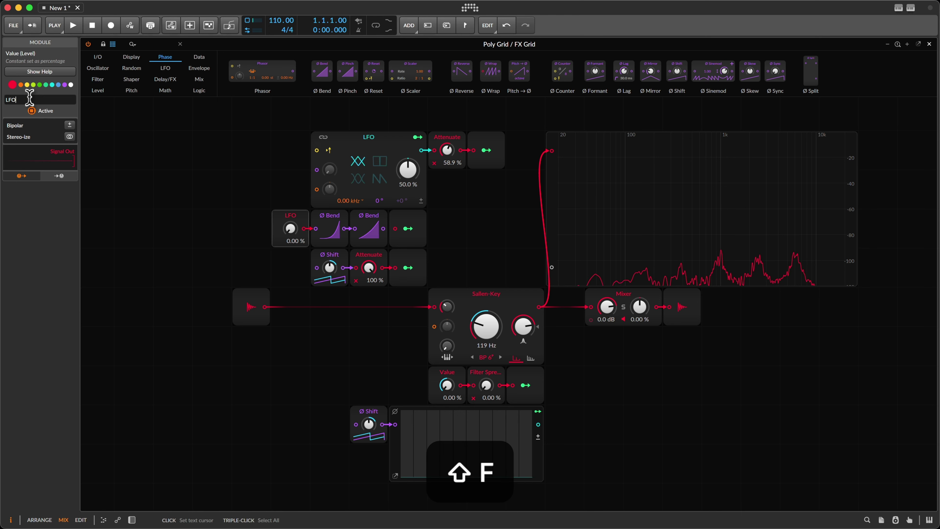
text( Spee)
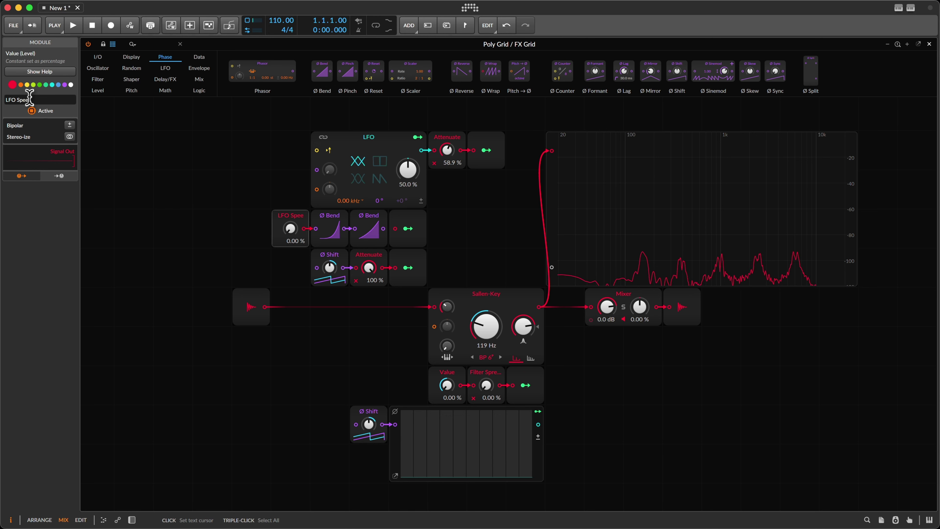
text(d)
key(Return)
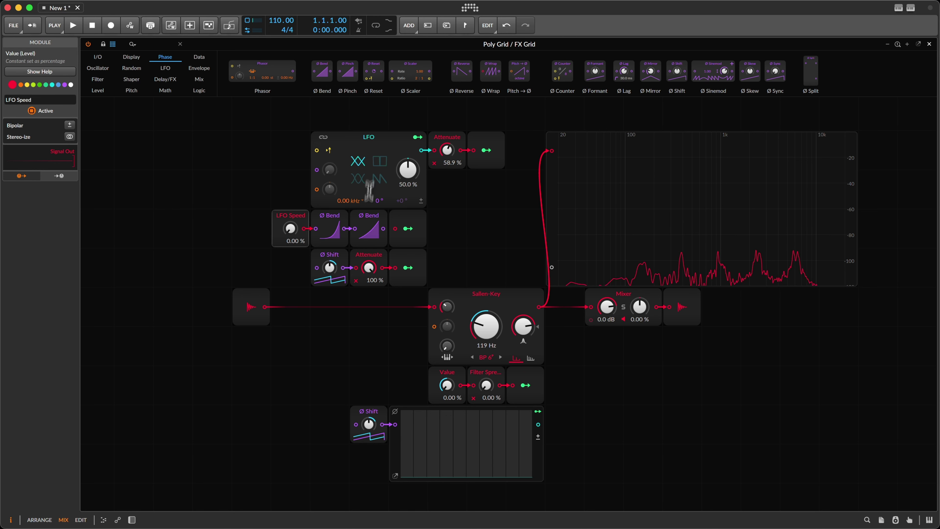
- Connect the second Ø Bend to its Modulator Out and set LFO Speed to 4.00 %
drag(291, 231, 290, 236)
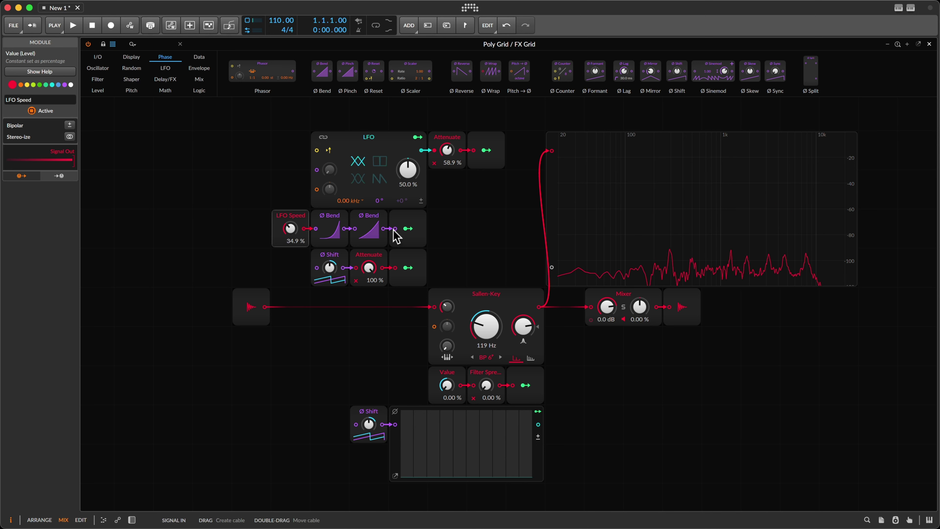
drag(291, 228, 293, 228)
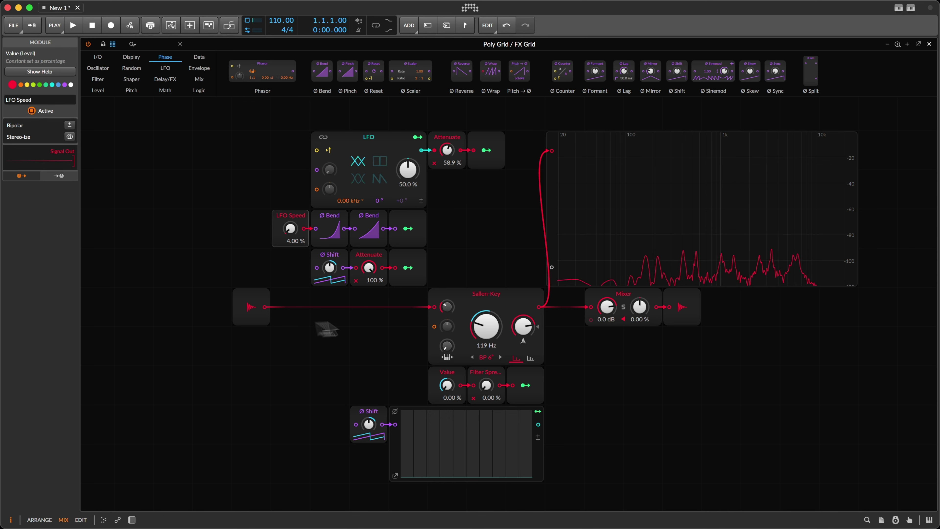
- Reset the phase Attenuate to 0 %, raise it to 76.6 % and set LFO Speed to 5.71 %
click(338, 263)
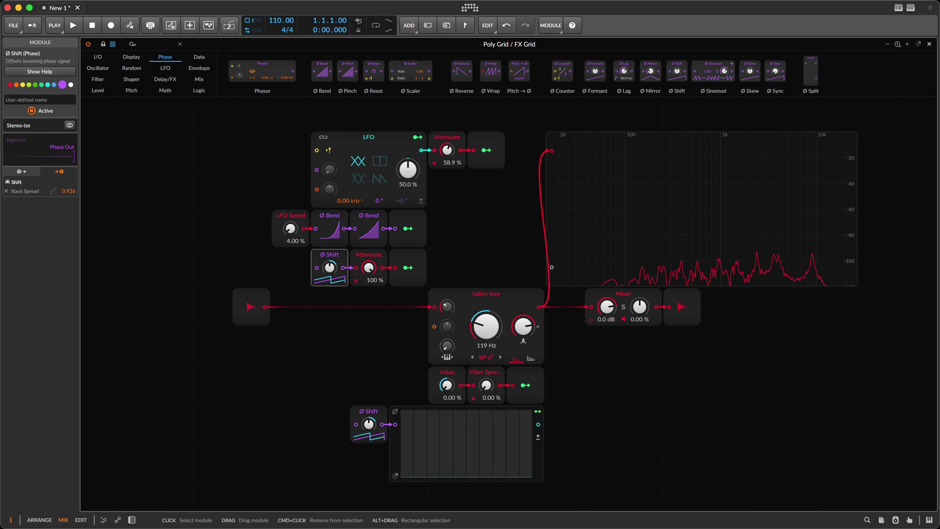
double_click(372, 268)
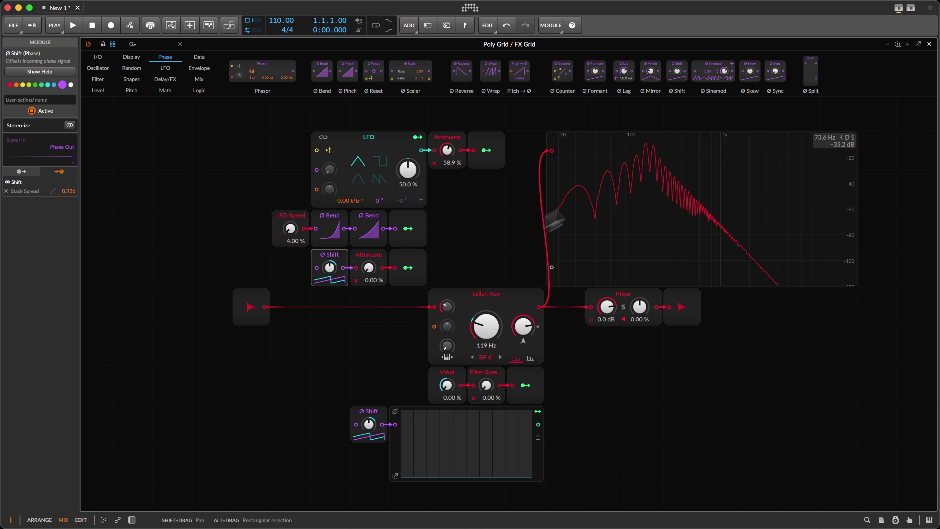
drag(372, 281, 372, 277)
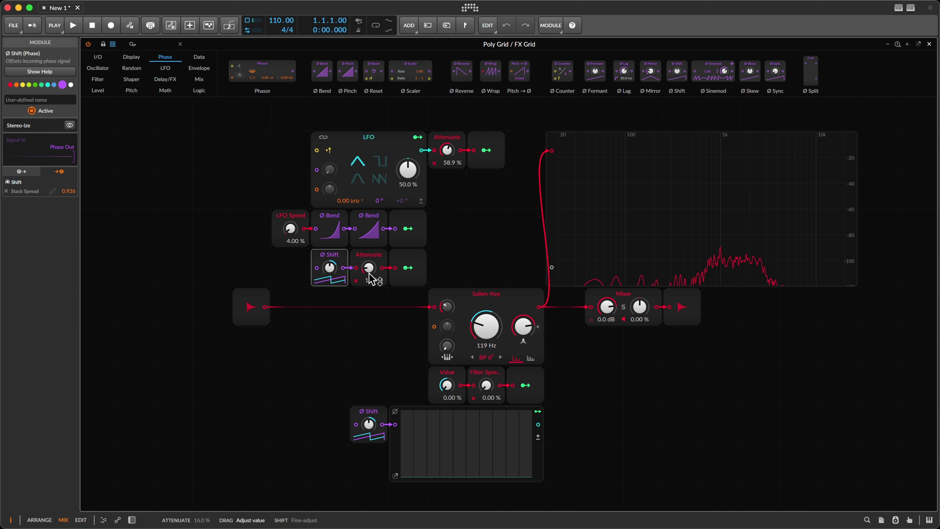
drag(369, 275, 364, 270)
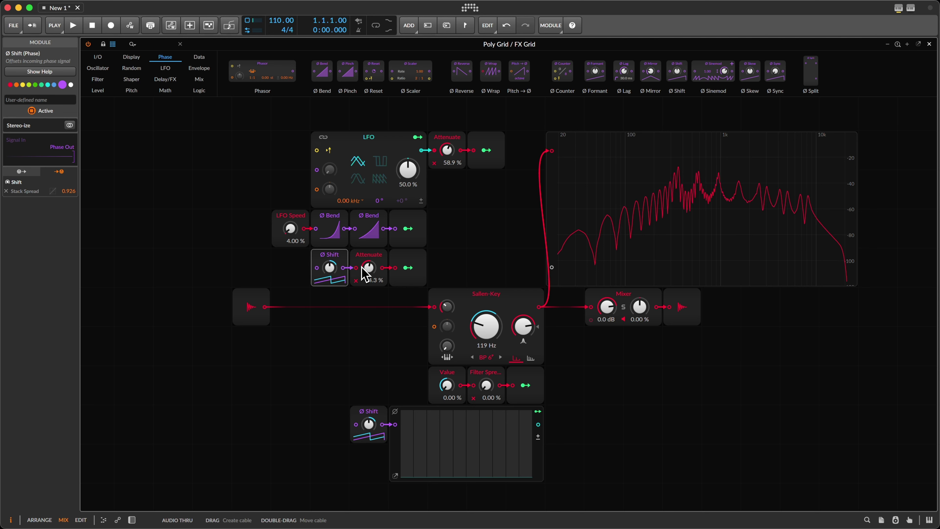
click(294, 226)
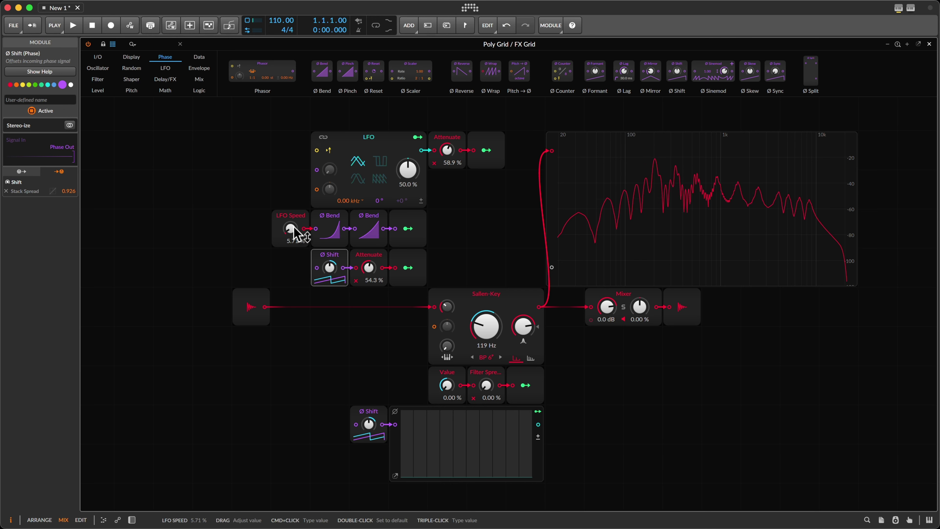
drag(371, 267, 371, 256)
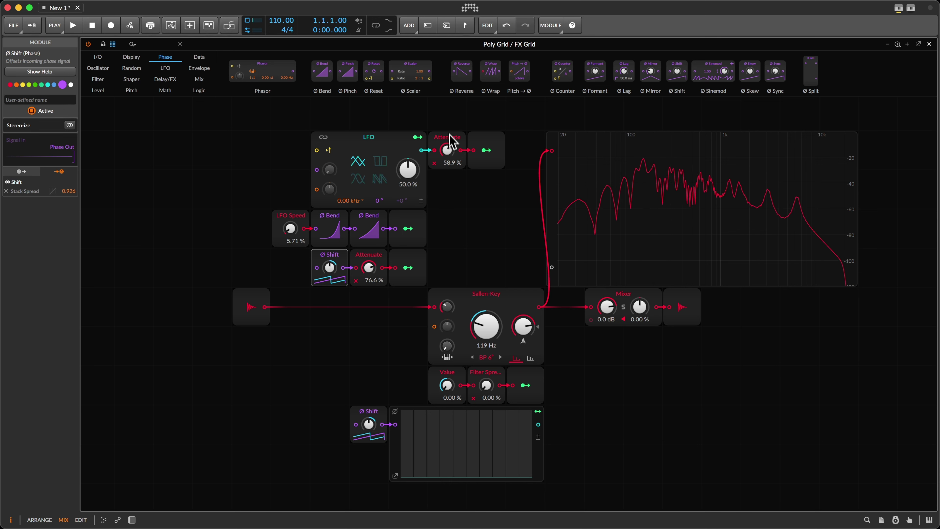
- Set the LFO output's Attenuate to 69.1 %, the phase Attenuate to 100 % and the LFO skew to 86.0 %
drag(448, 158, 408, 175)
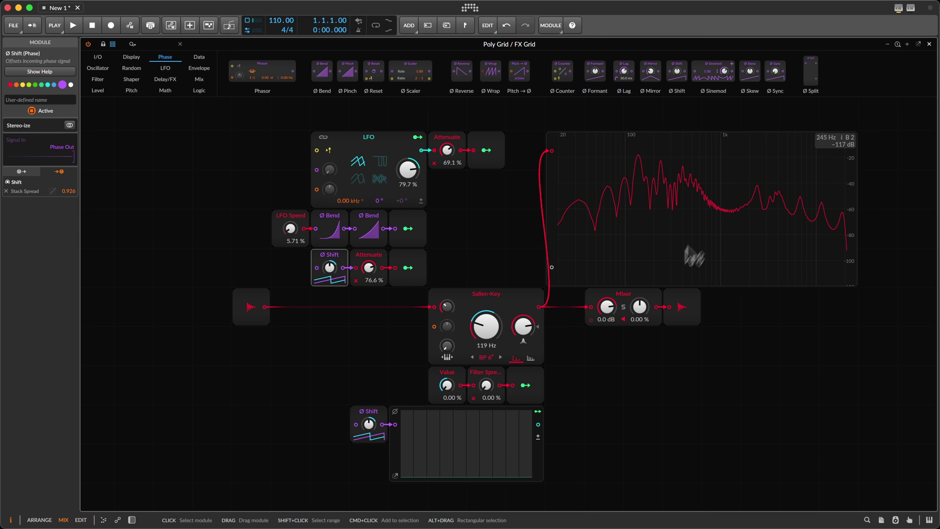
click(527, 336)
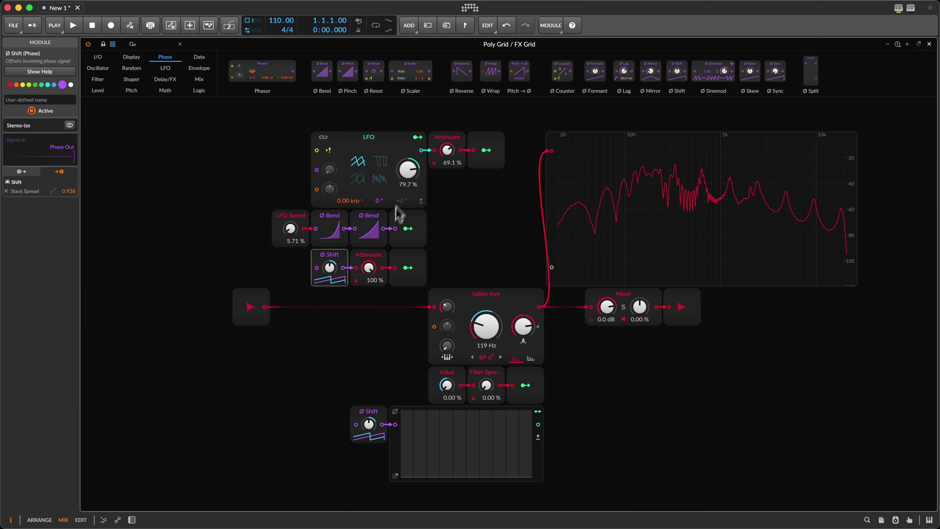
drag(408, 182, 407, 178)
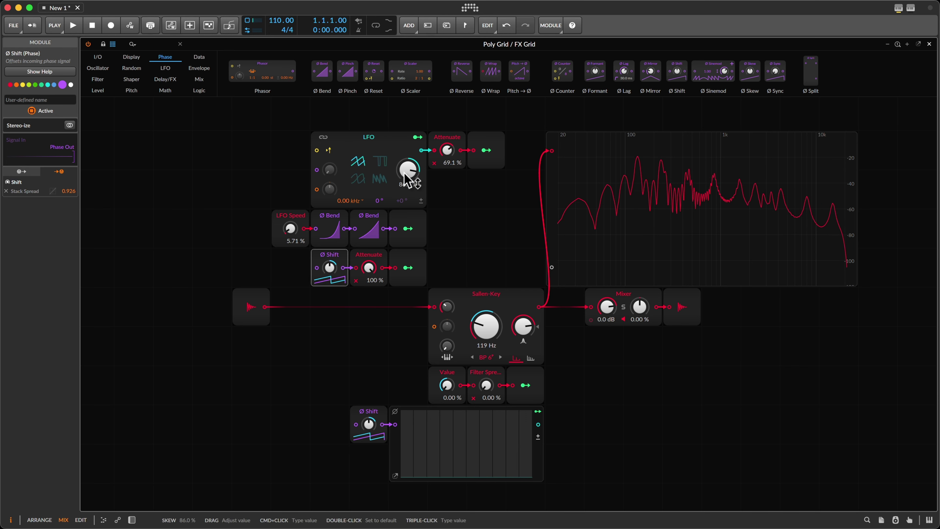
- Try LFO Speed at 4.57 %, return it to 5.71 % and set the phase Attenuate to 0 %
drag(294, 226, 294, 228)
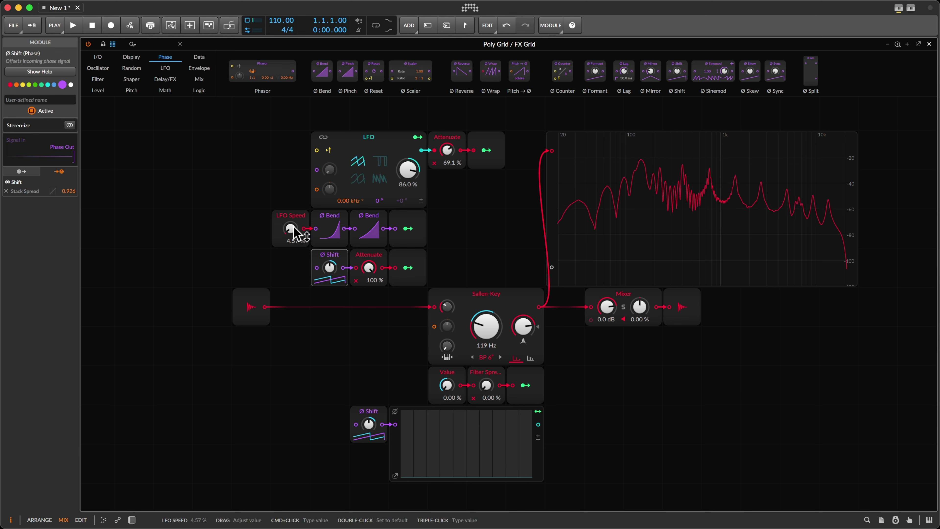
drag(294, 227, 294, 227)
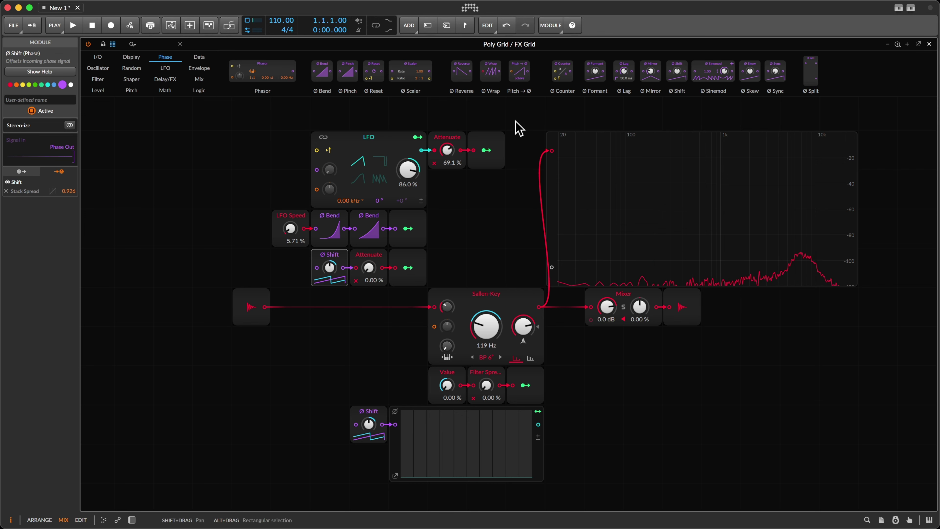
- Set Filter Spread to 38.9 %
scroll(515, 122, down, 1)
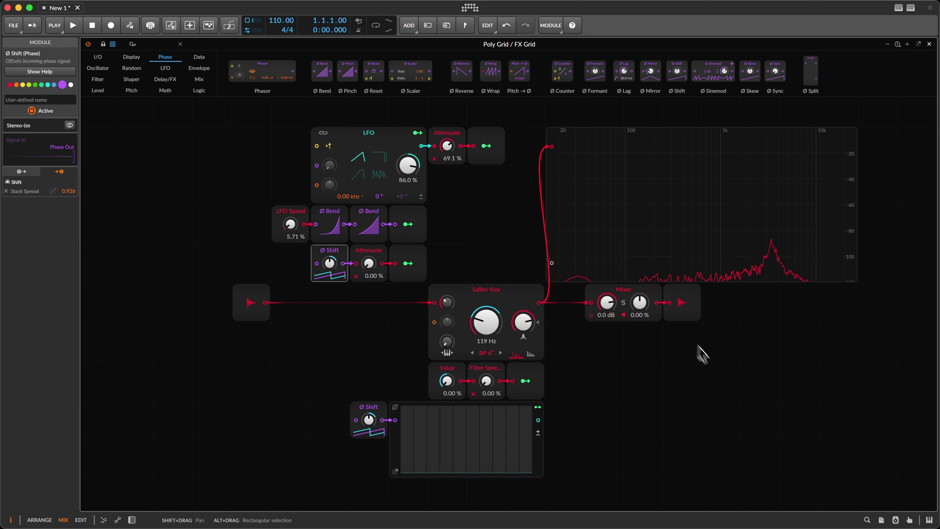
drag(495, 385, 488, 384)
mouse_move(435, 430)
mouse_down()
mouse_move(514, 411)
mouse_move(506, 431)
mouse_move(434, 475)
mouse_move(593, 495)
mouse_up()
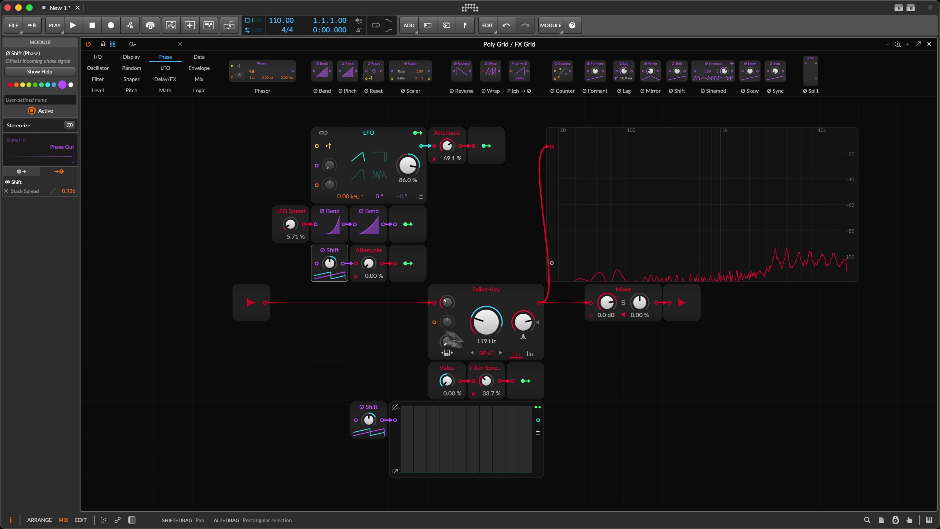
drag(490, 387, 492, 386)
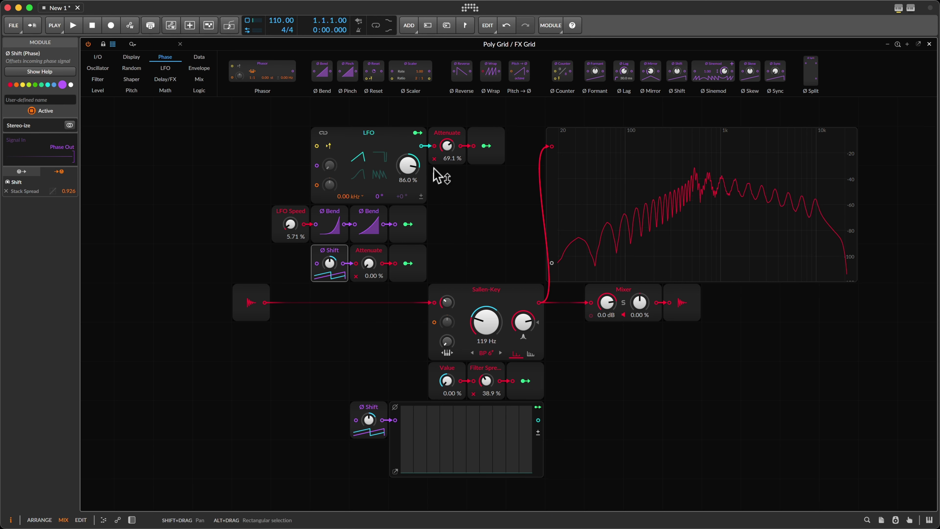
- Set the LFO output's Attenuate to 63.4 % and the Sallen-Key cutoff to 42.9 Hz
drag(447, 145, 448, 151)
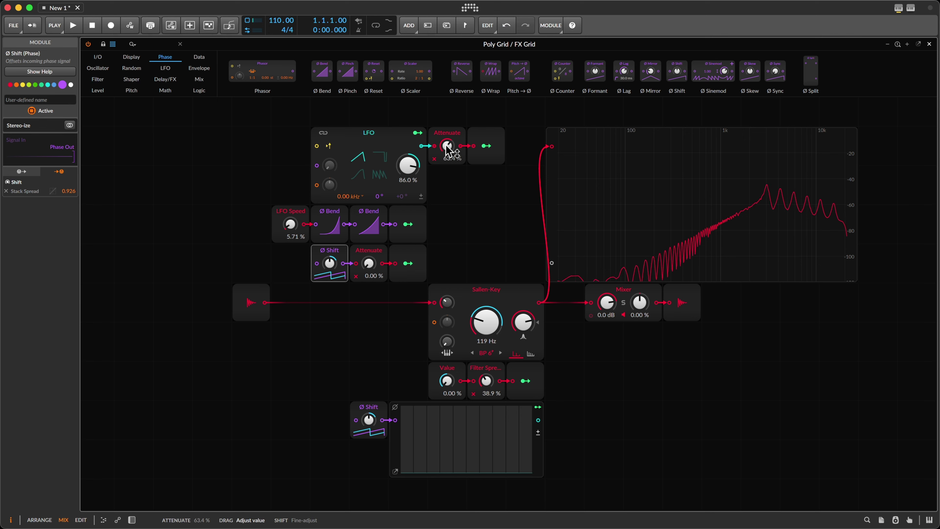
drag(481, 321, 480, 325)
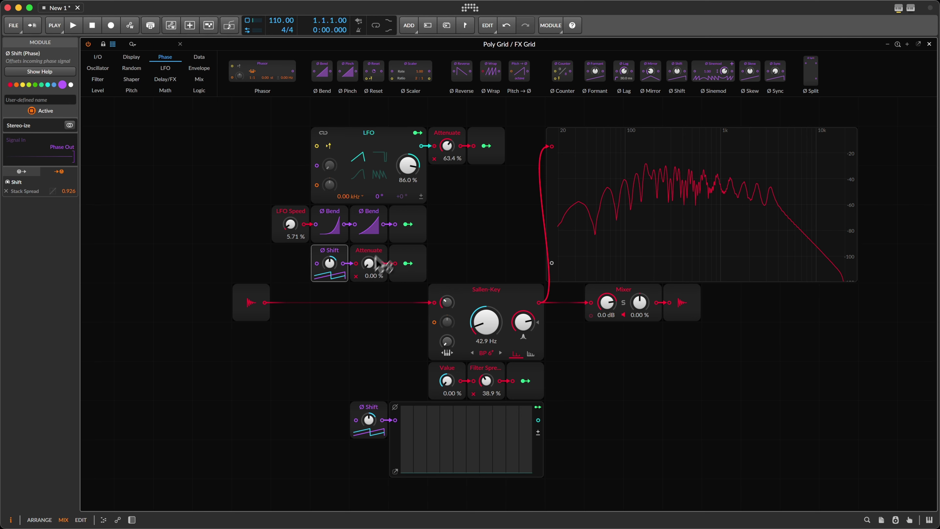
- Try uneven bars in the filter Steps with phase Attenuate at 29.7 %, cutoff at 19.4 Hz and Filter Spread at 18.9 %
drag(371, 263, 370, 268)
mouse_move(515, 452)
mouse_down()
mouse_move(431, 435)
mouse_move(413, 414)
mouse_move(457, 452)
mouse_move(529, 422)
mouse_move(514, 440)
mouse_move(466, 445)
mouse_move(423, 433)
mouse_up()
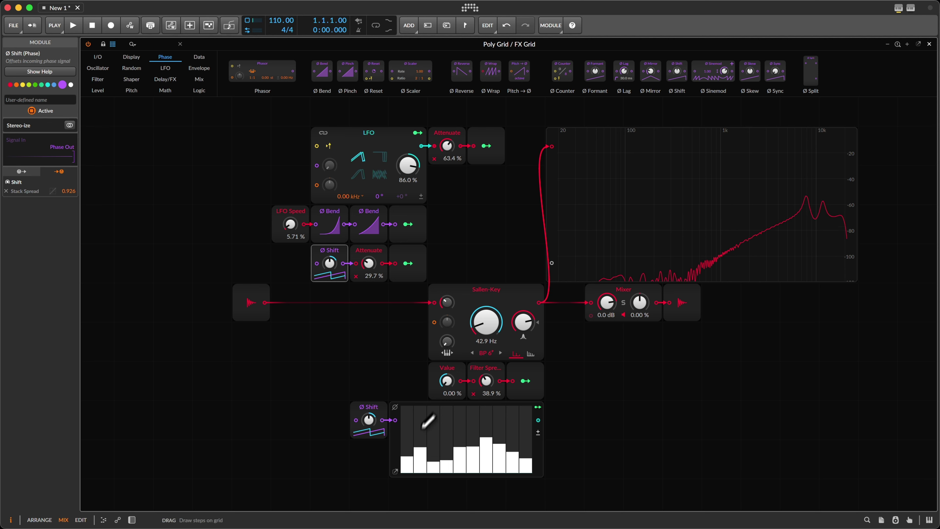
drag(482, 325, 483, 327)
drag(490, 384, 492, 388)
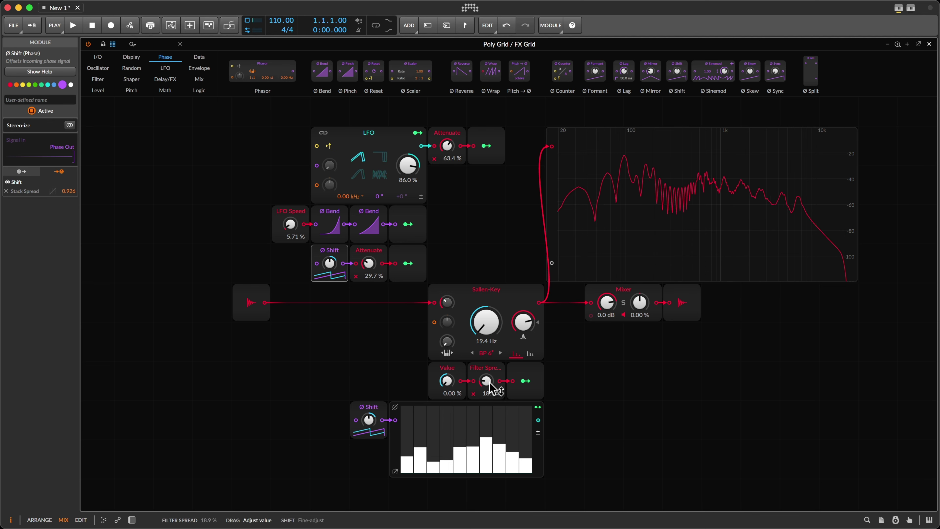
- Clear the bars in the filter Steps and set Filter Spread and the LFO output's Attenuate to 0 %
mouse_move(437, 457)
mouse_down()
mouse_move(419, 446)
mouse_move(414, 521)
mouse_move(570, 435)
mouse_up()
drag(487, 381, 478, 392)
drag(444, 151, 502, 295)
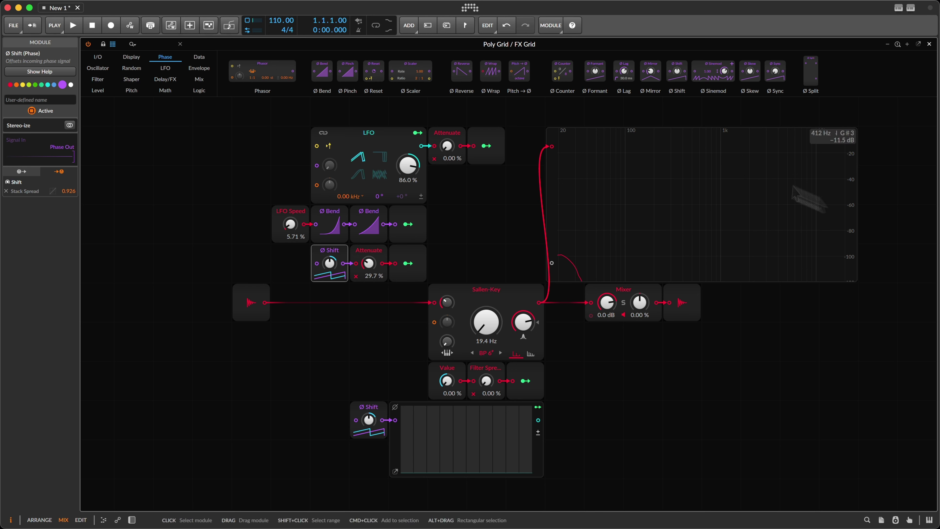
- Duplicate the Filter Freq Steps module and place the copy directly before LFO Speed
click(357, 130)
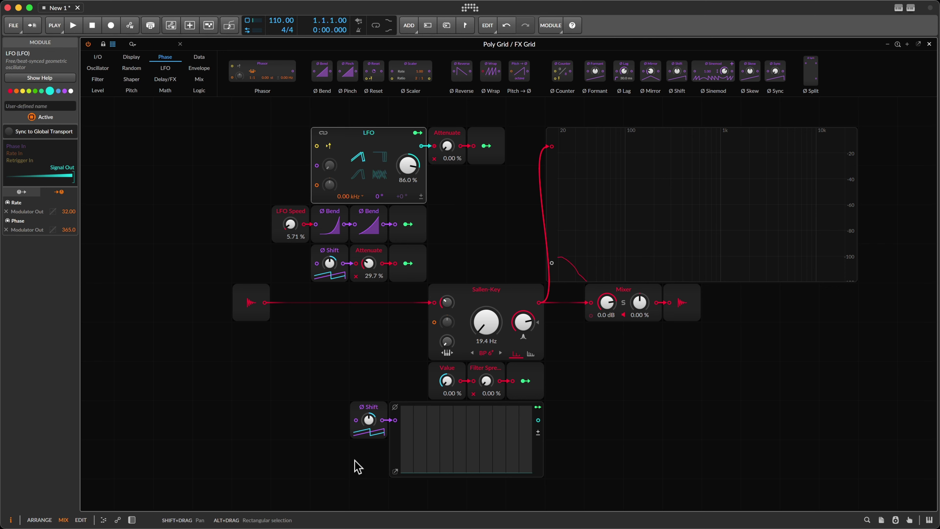
click(407, 469)
scroll(564, 489, down, 3)
key(super+d)
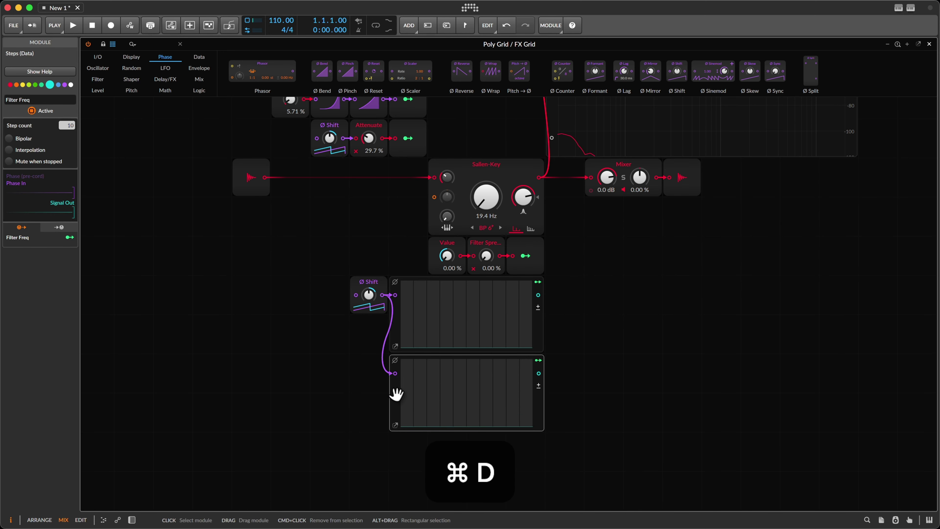
drag(396, 394, 143, 115)
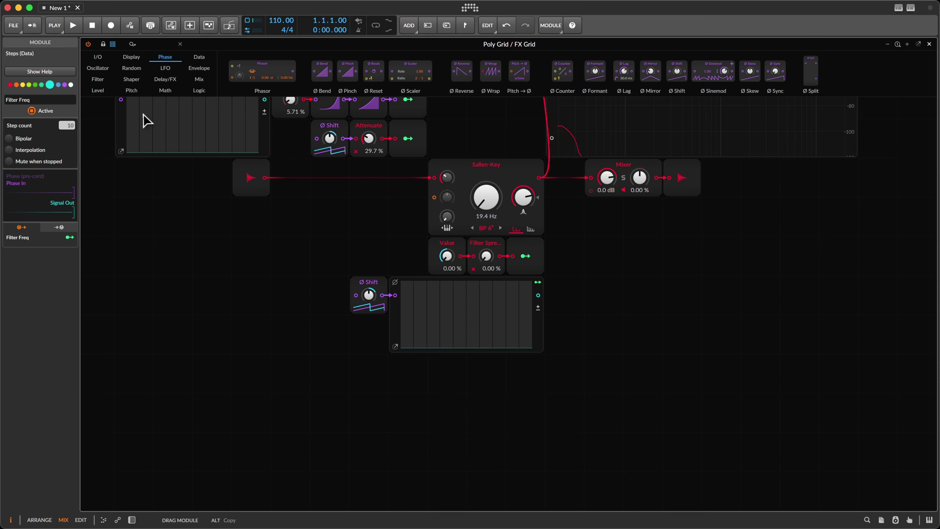
- Duplicate the filter's Ø Shift module, insert it before the new Steps and disconnect the old phase cable from its input
scroll(222, 352, up, 2)
scroll(364, 348, up, 3)
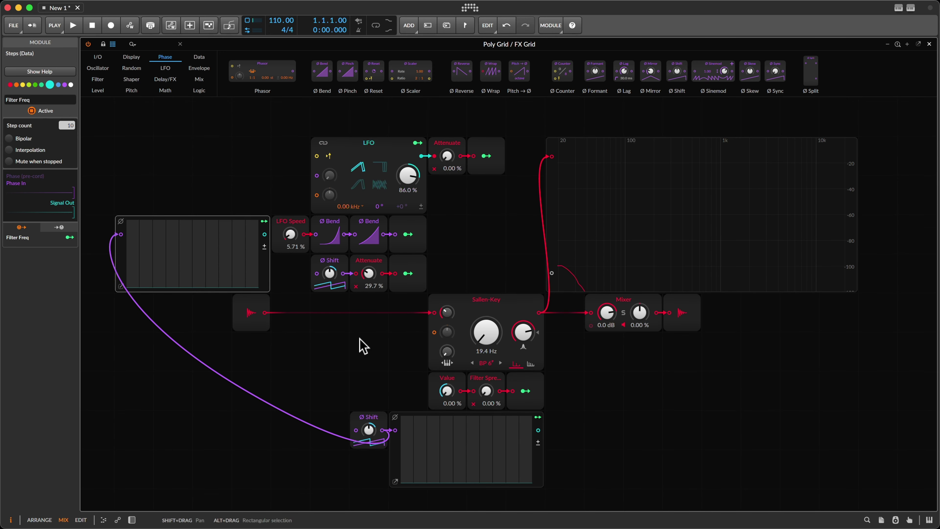
drag(328, 409, 342, 424)
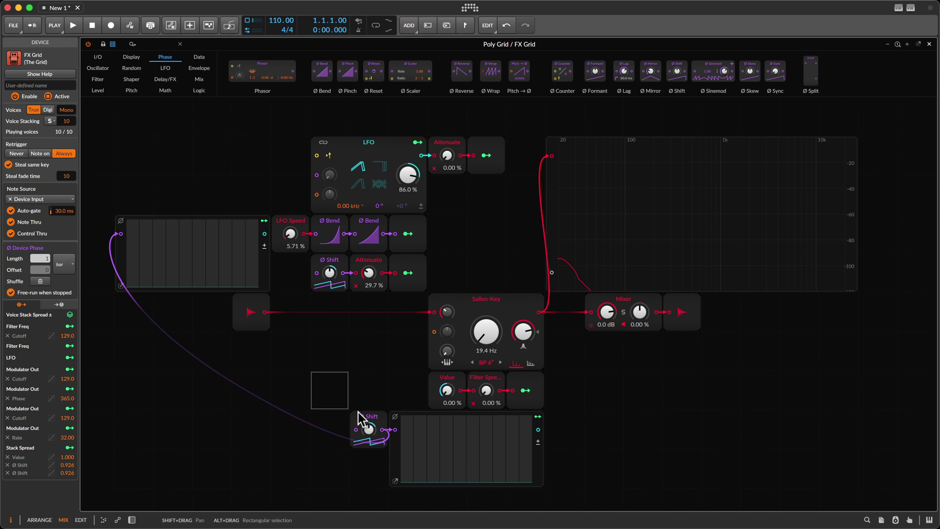
click(358, 418)
key(super+d)
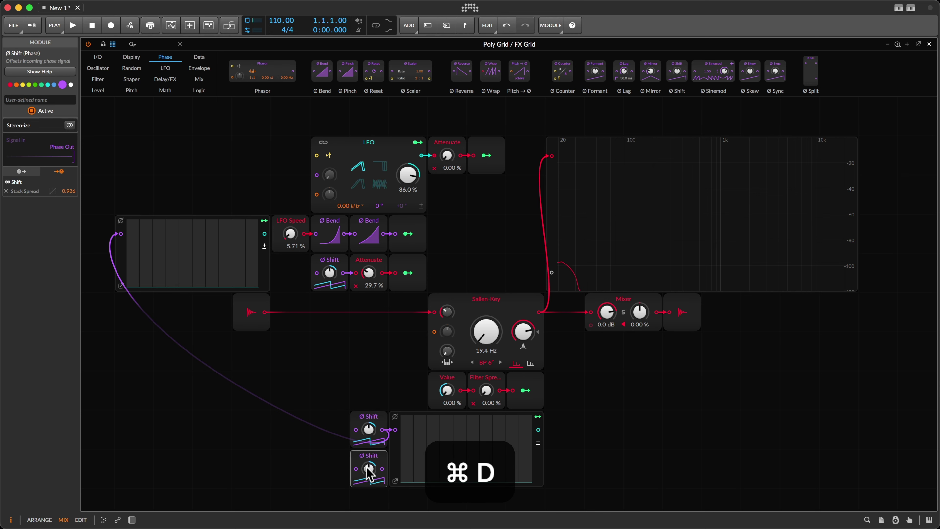
drag(365, 461, 119, 235)
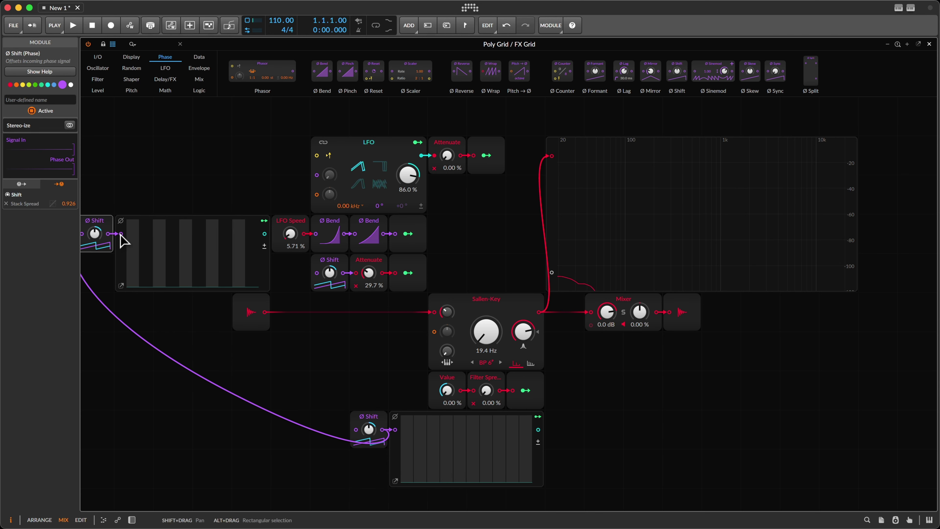
scroll(99, 263, left, 15)
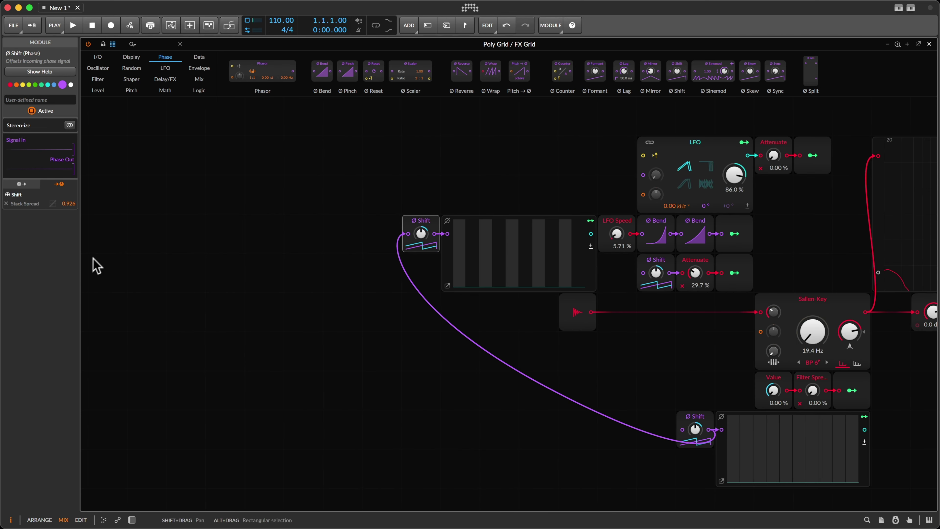
drag(408, 234, 415, 267)
- Set LFO Speed to 0 % and modulate it from the new Steps with an amount of 1.000
scroll(426, 307, right, 9)
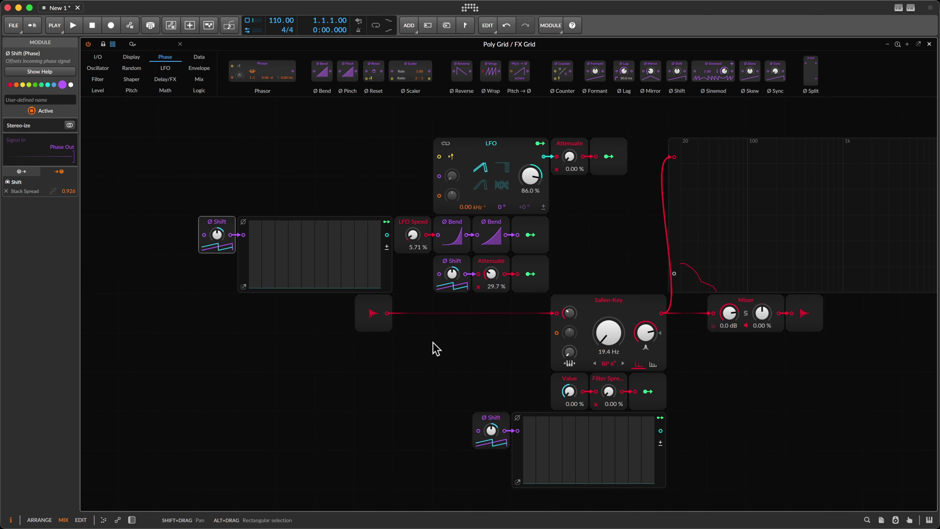
scroll(380, 173, right, 5)
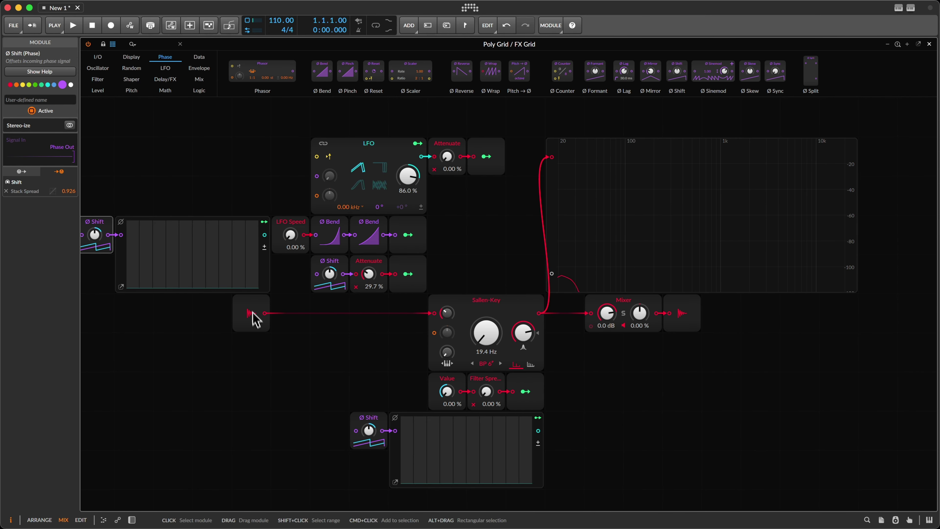
click(264, 221)
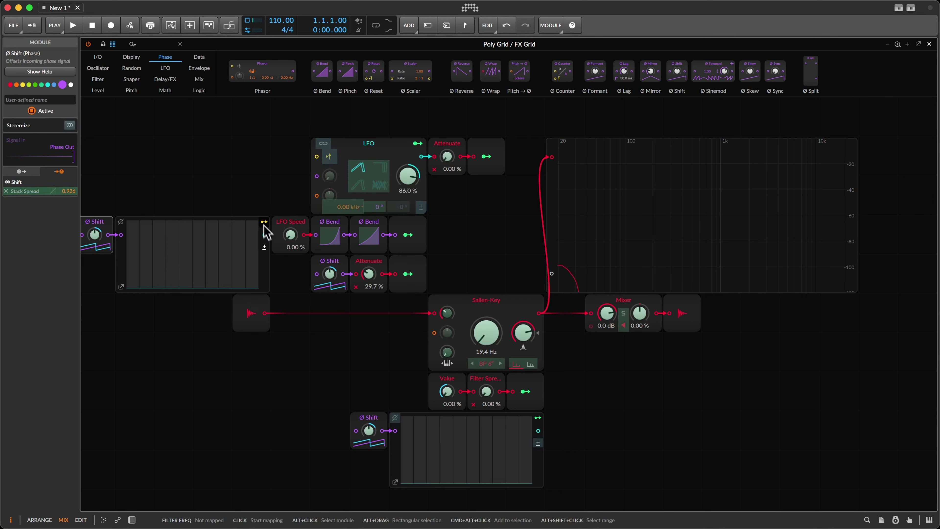
click(290, 237)
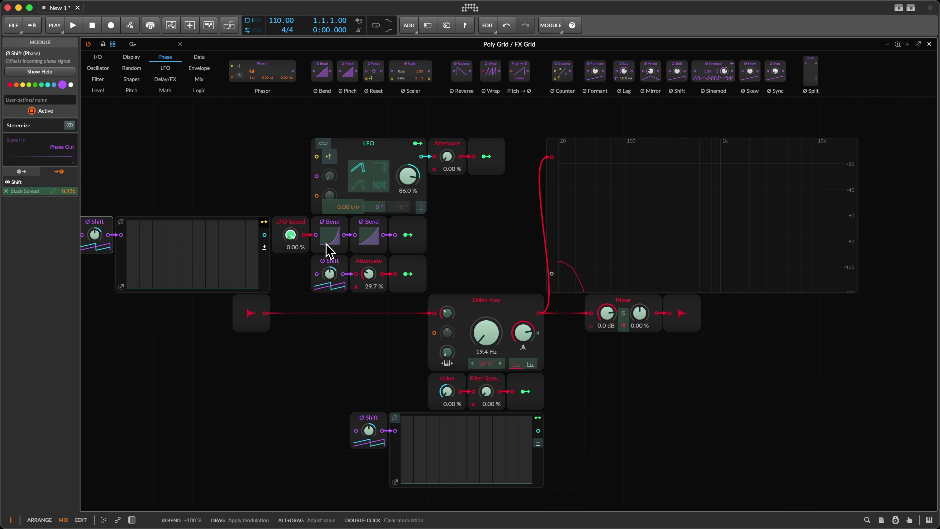
click(298, 226)
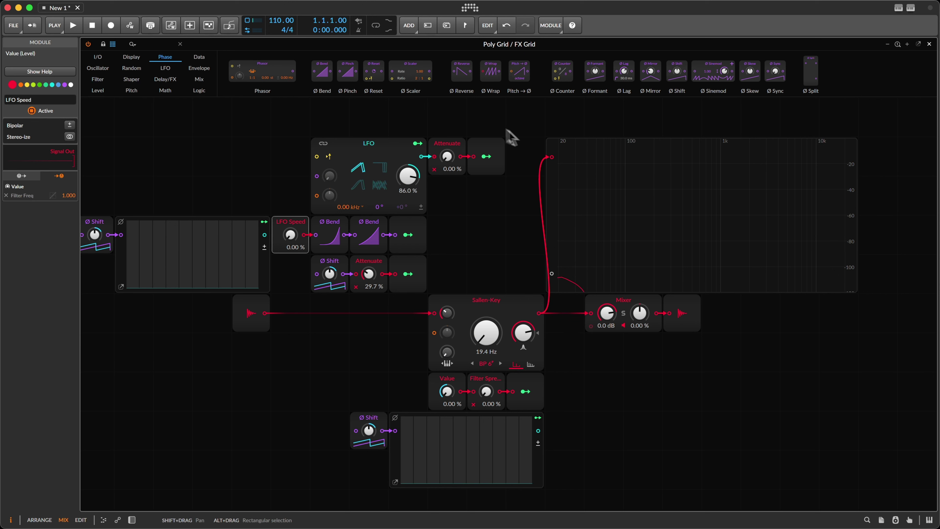
- Set the phase Attenuate to 78.9 %, Filter Spread to 12.0 % and the LFO output's Attenuate to 36.6 %
drag(367, 273, 370, 284)
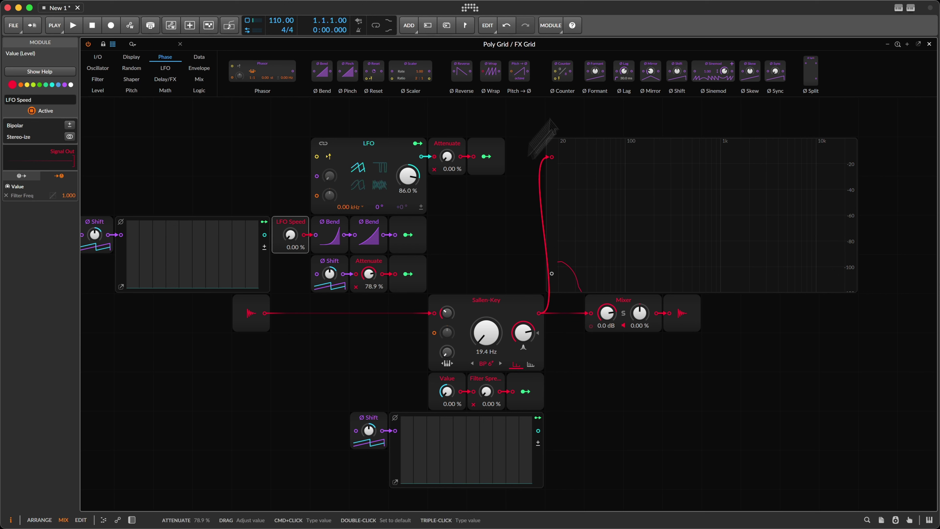
drag(486, 393, 489, 398)
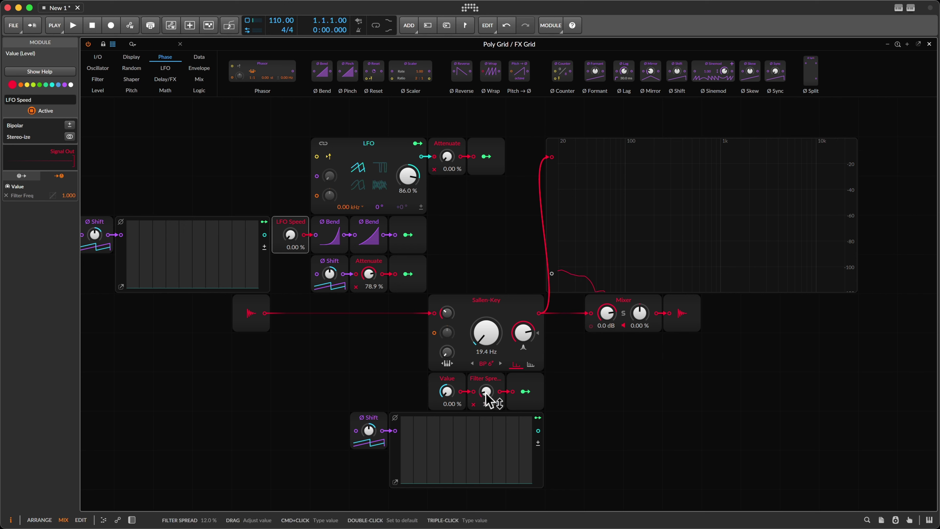
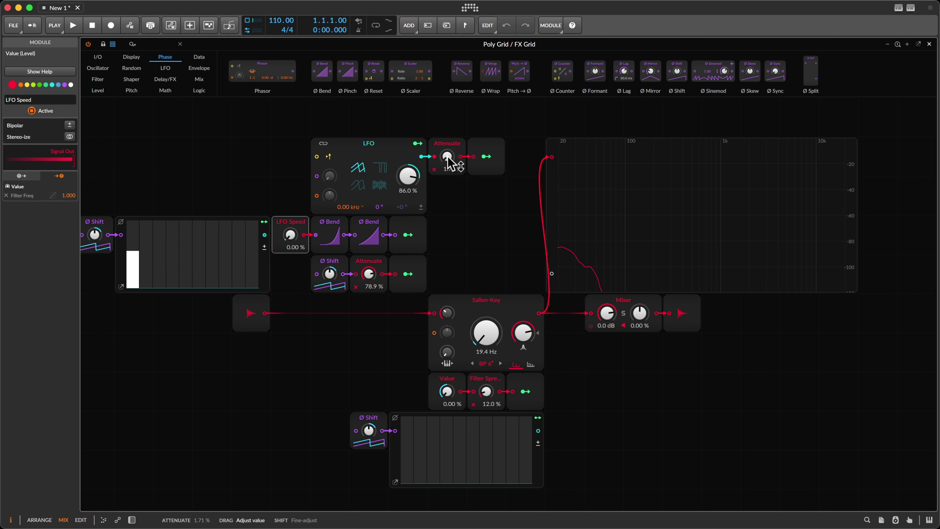
drag(447, 158, 448, 157)
- Draw low bars on steps 1 and 8 of the LFO Speed Steps and set the Sallen-Key cutoff to 80.4 Hz
click(133, 265)
drag(133, 265, 134, 279)
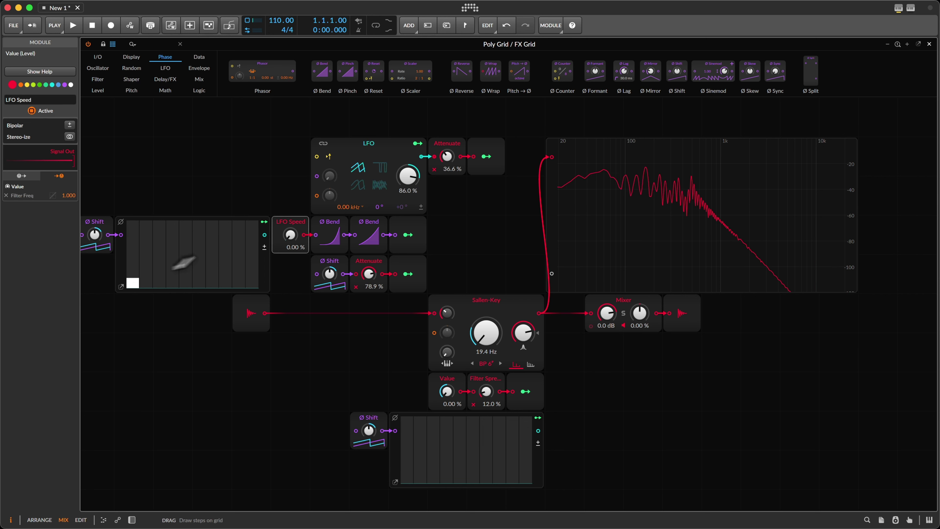
click(222, 259)
drag(485, 339, 484, 333)
drag(236, 266, 134, 283)
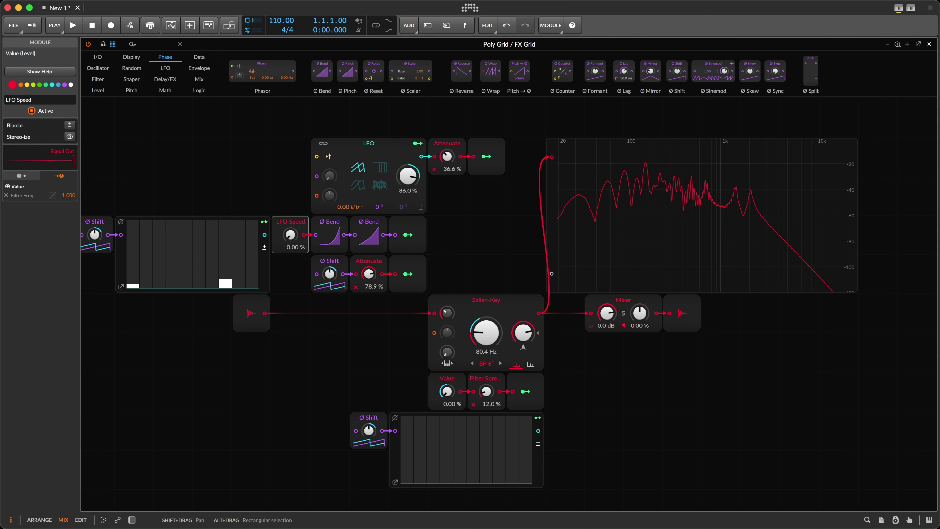
- Fill in the LFO Speed Steps from step 3 to 10 with the tallest bar on step 7, and set the modulation amount to 0.663
drag(258, 253, 257, 252)
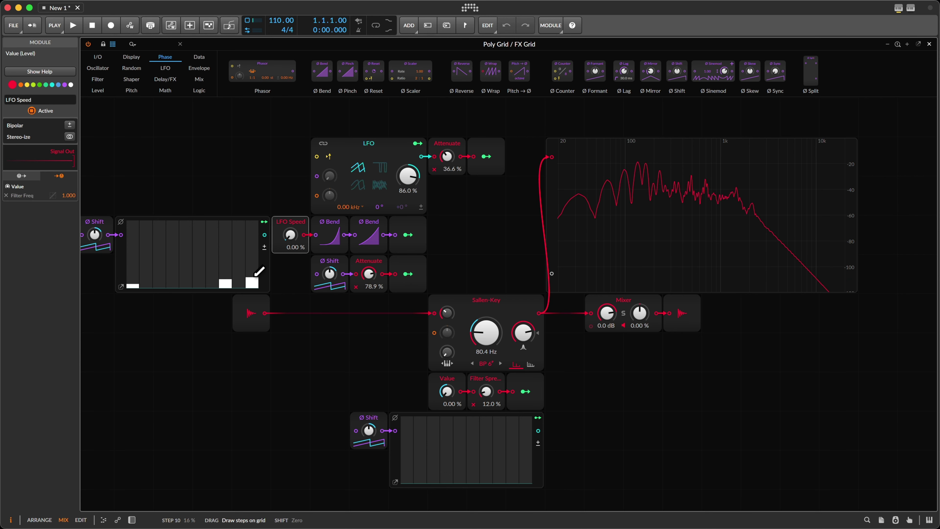
drag(255, 281, 256, 282)
mouse_move(168, 285)
mouse_down()
mouse_move(187, 273)
mouse_move(211, 282)
mouse_move(258, 275)
mouse_up()
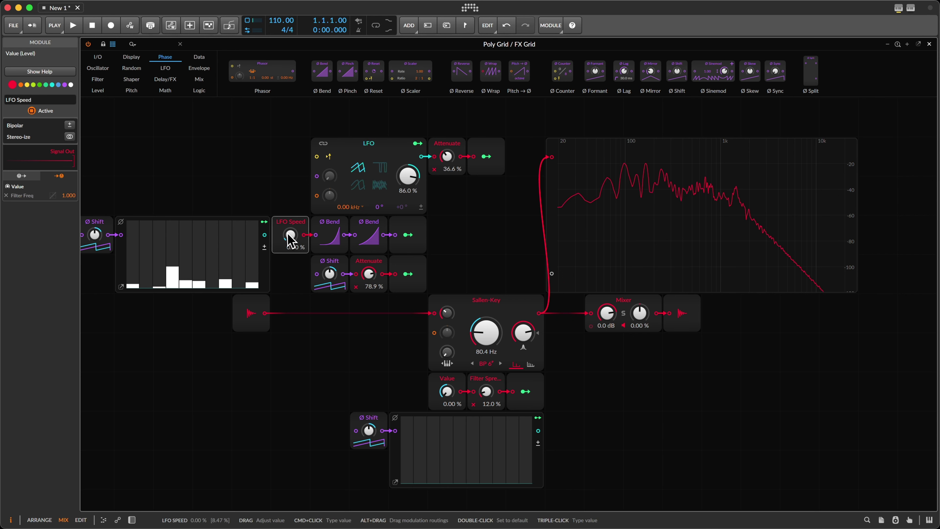
drag(290, 237, 286, 244)
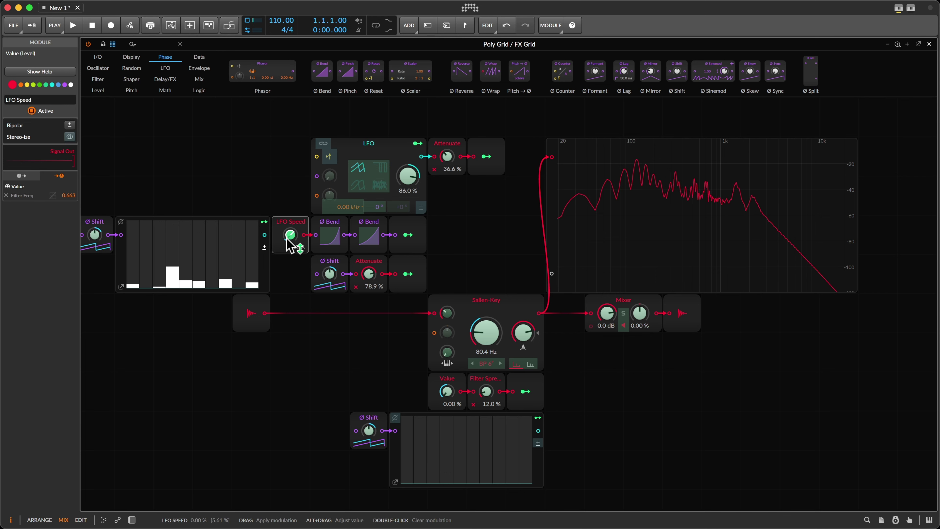
drag(212, 226, 250, 259)
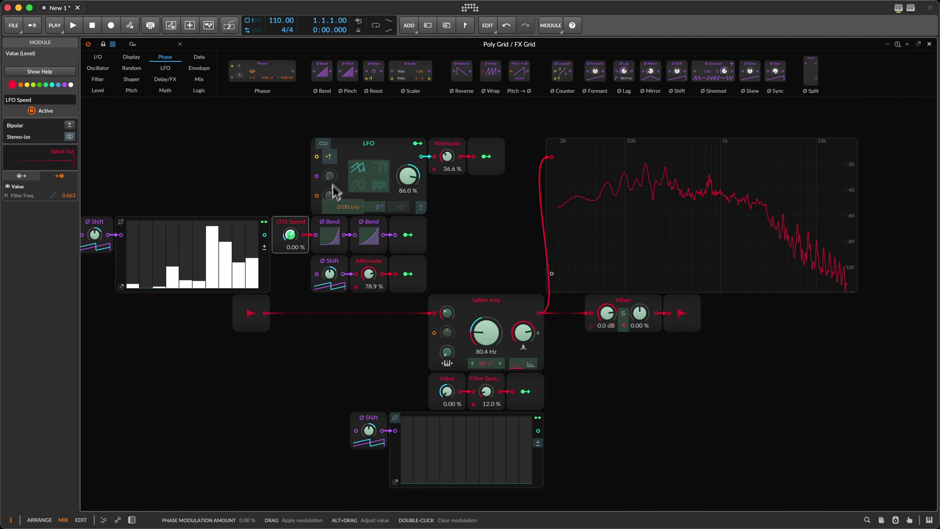
- Duplicate the LFO Speed Steps, place the copy directly above the original and clear all its bars
scroll(413, 174, left, 3)
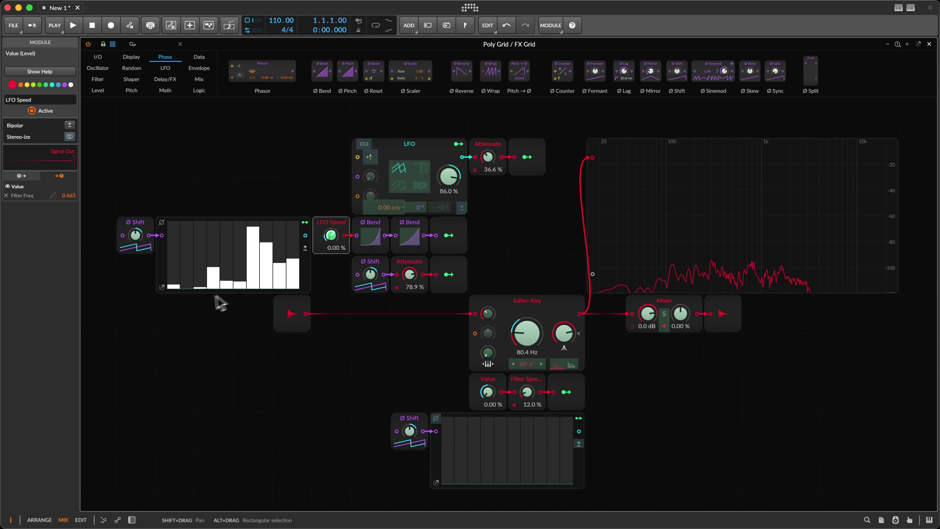
drag(221, 303, 113, 333)
click(156, 270)
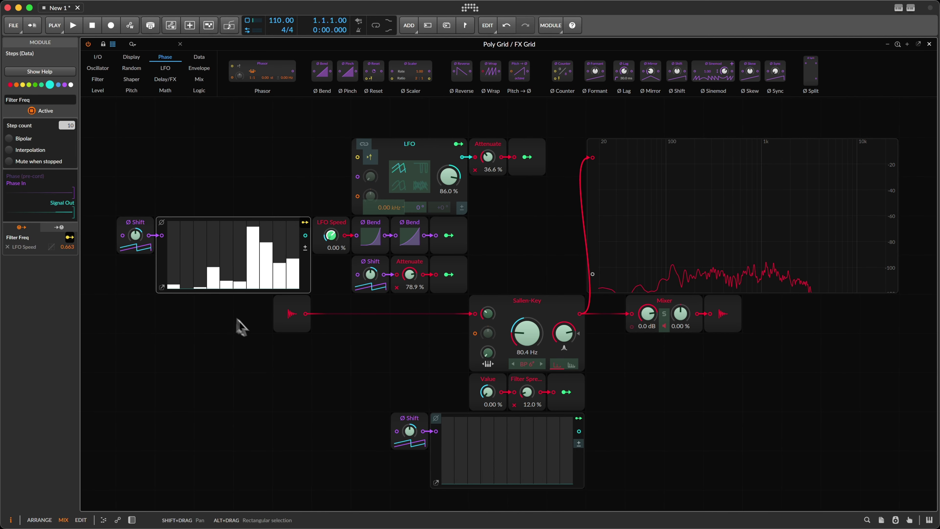
key(super+d)
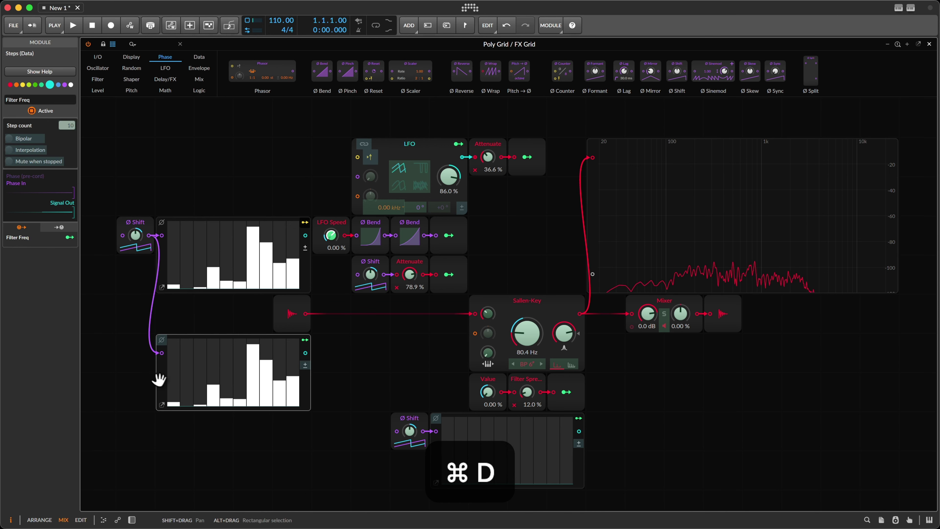
drag(166, 403, 166, 208)
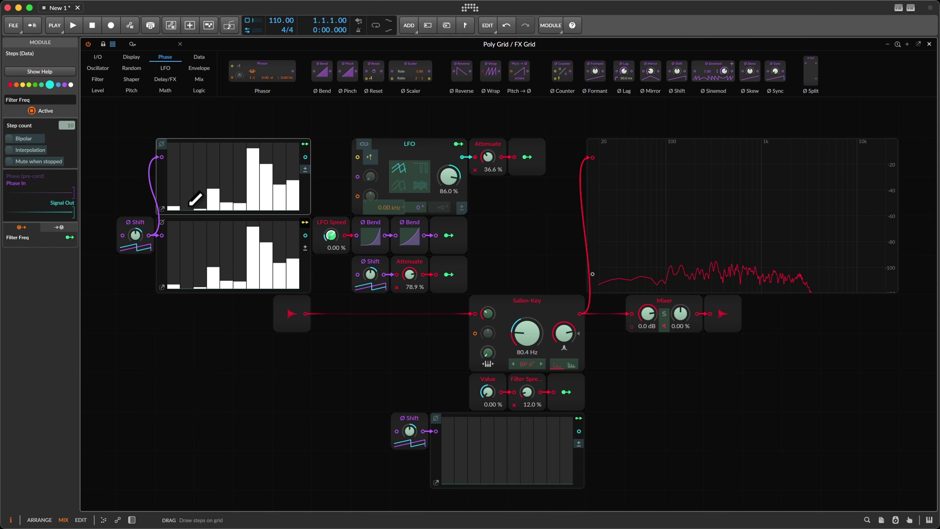
drag(178, 207, 313, 253)
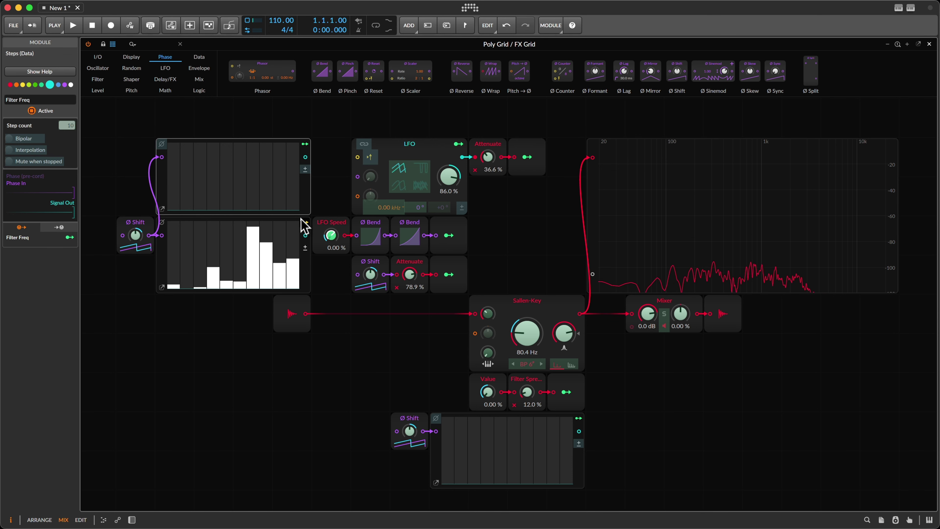
- Reset the LFO output's Attenuate to 0 % and modulate it from the empty Steps with an amount of 1.000
double_click(489, 158)
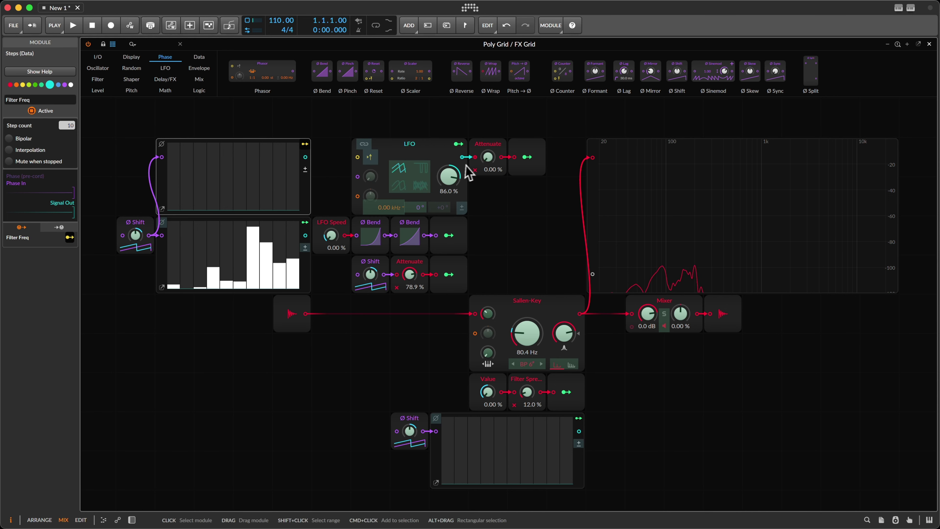
click(489, 166)
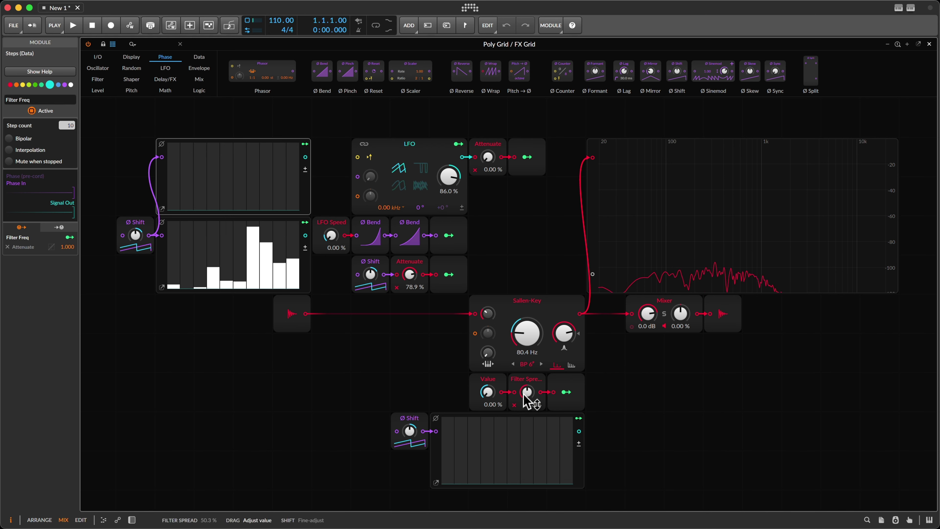
- Set Filter Spread to 55.4 % and draw a tall bar on step 1 of the Steps modulating the LFO output's Attenuate
drag(527, 401, 529, 388)
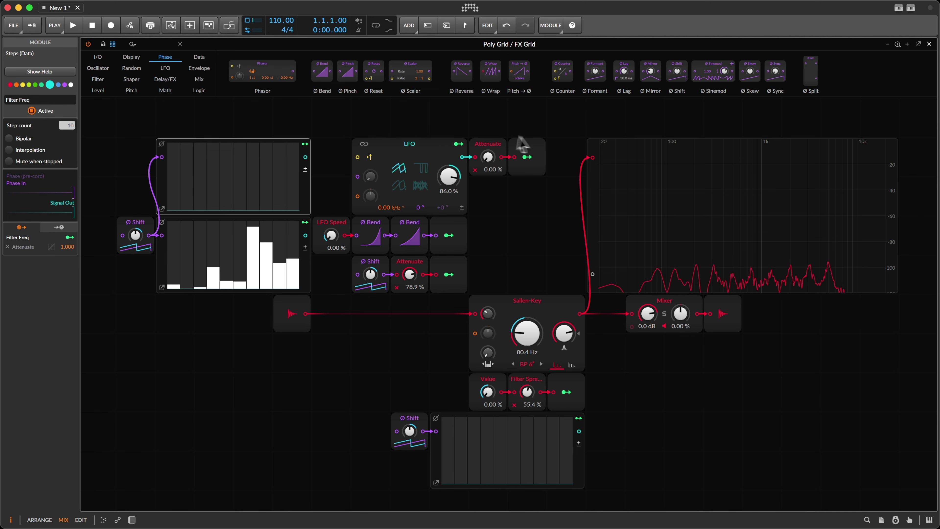
click(432, 145)
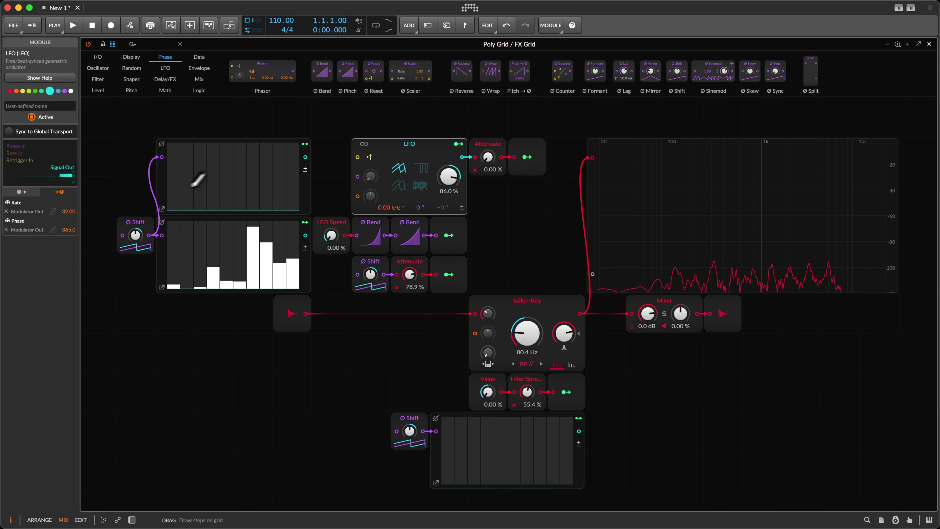
click(178, 186)
mouse_move(179, 163)
mouse_down()
mouse_move(181, 142)
mouse_move(180, 154)
mouse_up()
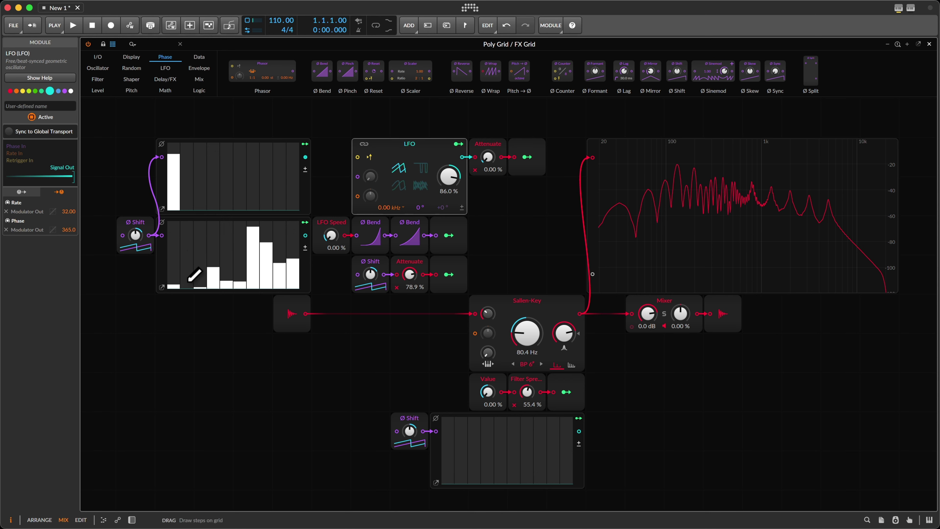
- Reshape the bars of the LFO Speed Steps and draw descending bars on steps 7 to 10 of the Steps modulating the LFO output's Attenuate
click(172, 268)
drag(171, 267, 176, 280)
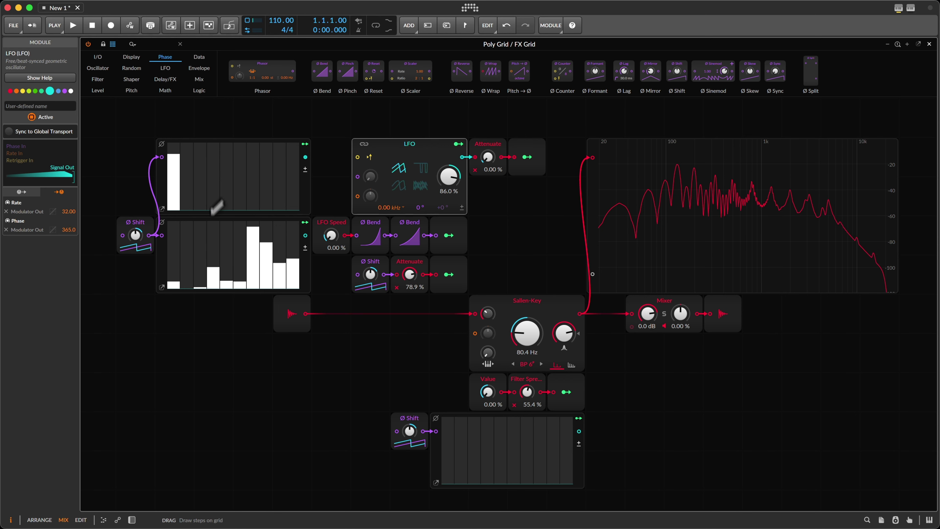
mouse_move(262, 191)
mouse_down()
mouse_move(220, 189)
mouse_move(299, 190)
mouse_up()
mouse_move(240, 261)
mouse_down()
mouse_move(290, 265)
mouse_move(295, 283)
mouse_up()
- Randomize the LFO Speed Steps several times in its enlarged editor, and close the editor
click(162, 287)
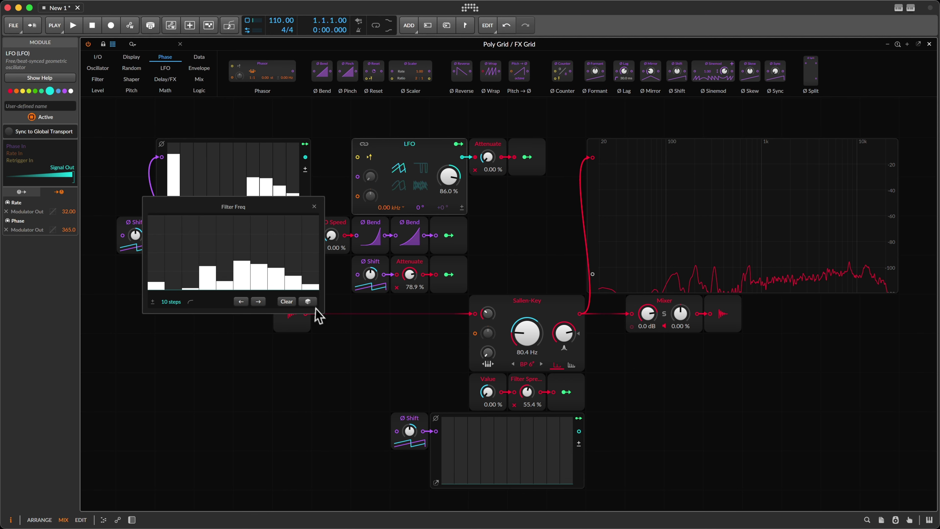
click(307, 302)
click(307, 301)
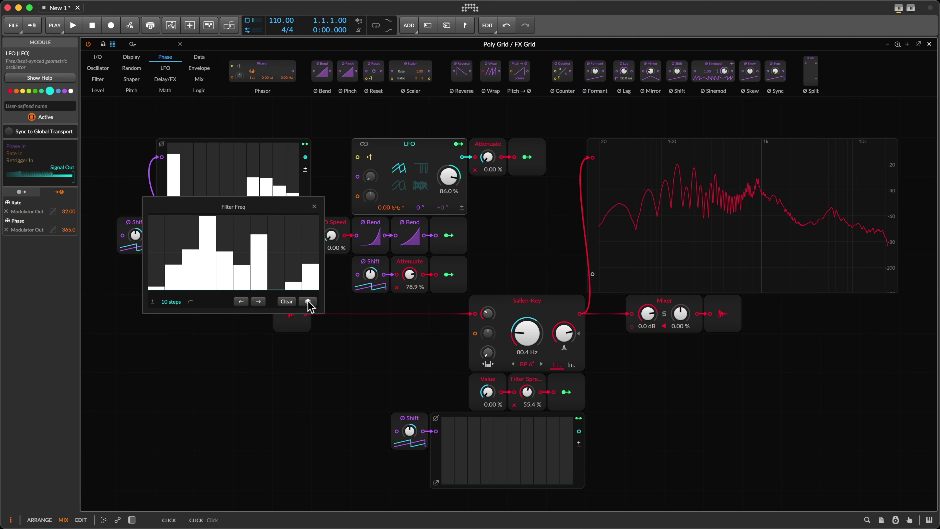
click(307, 301)
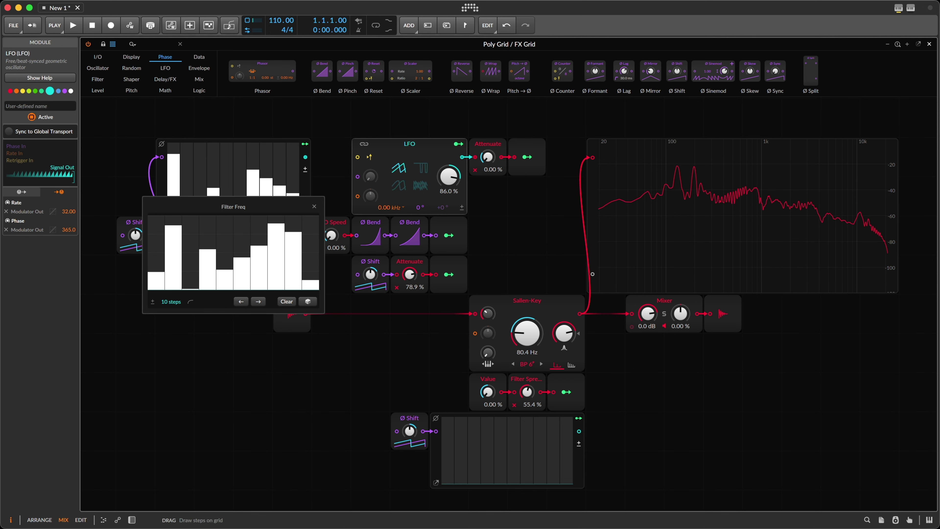
click(308, 302)
click(308, 301)
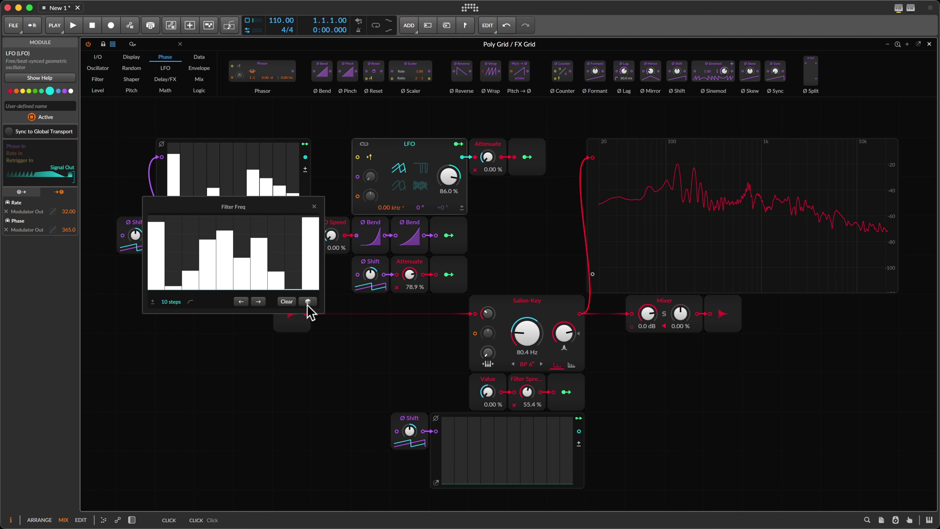
click(307, 301)
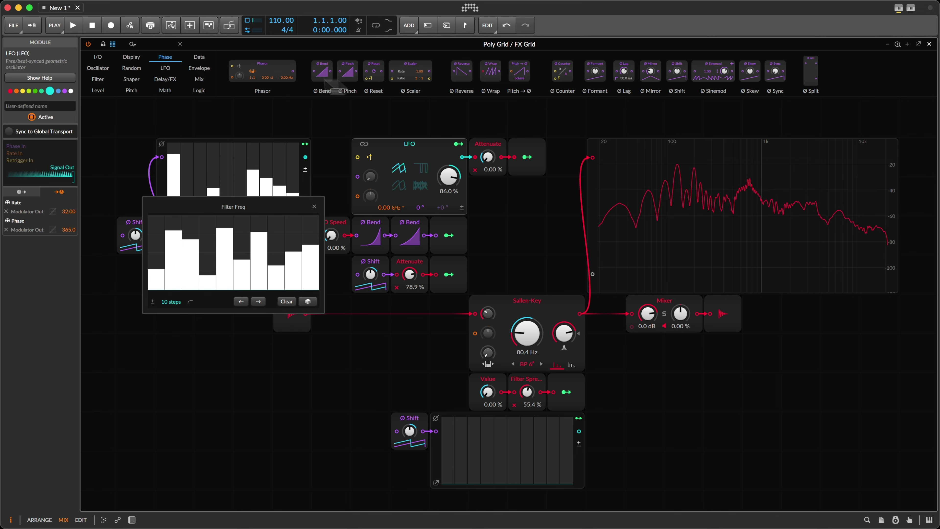
click(314, 207)
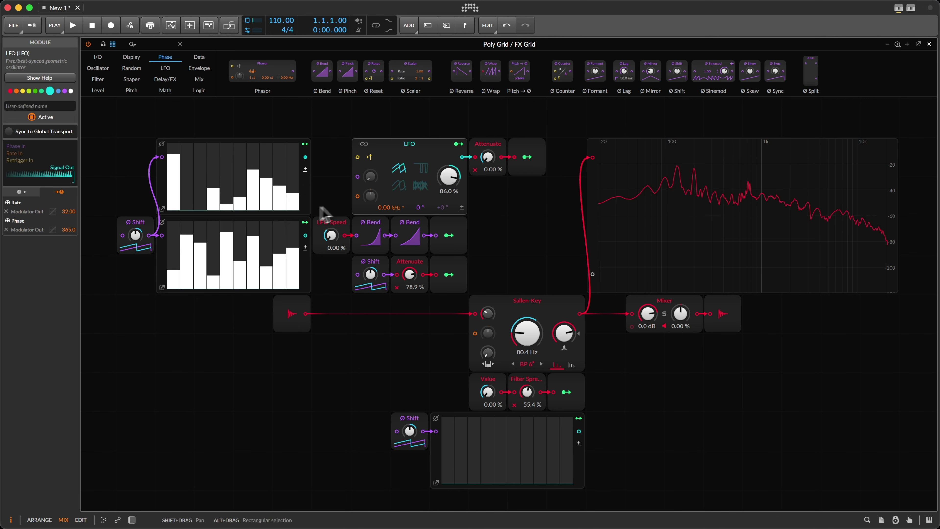
- Set the Sallen-Key cutoff to 44.4 Hz and redraw steps 2 to 9 of the LFO Speed Steps as low bars
drag(535, 346, 532, 343)
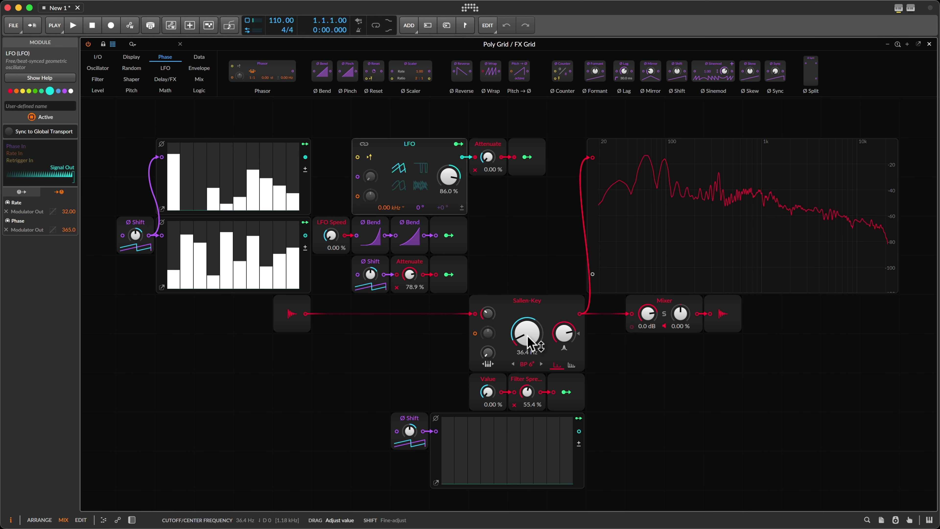
mouse_move(287, 260)
mouse_down()
mouse_move(279, 263)
mouse_move(286, 270)
mouse_move(218, 272)
mouse_move(182, 255)
mouse_move(229, 280)
mouse_move(259, 280)
mouse_up()
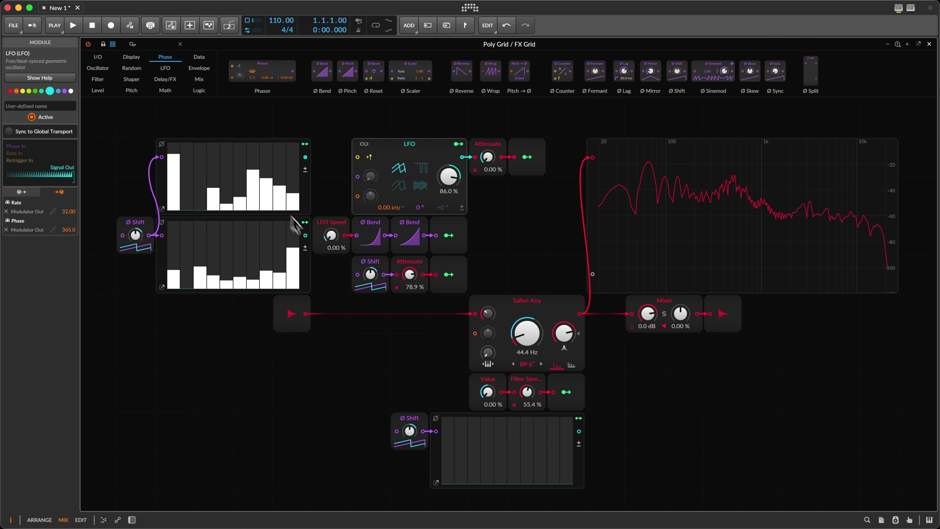
- Randomize the Steps modulating the LFO output's Attenuate in its enlarged editor, and redraw low bars on steps 4 and 6 to 10
click(162, 209)
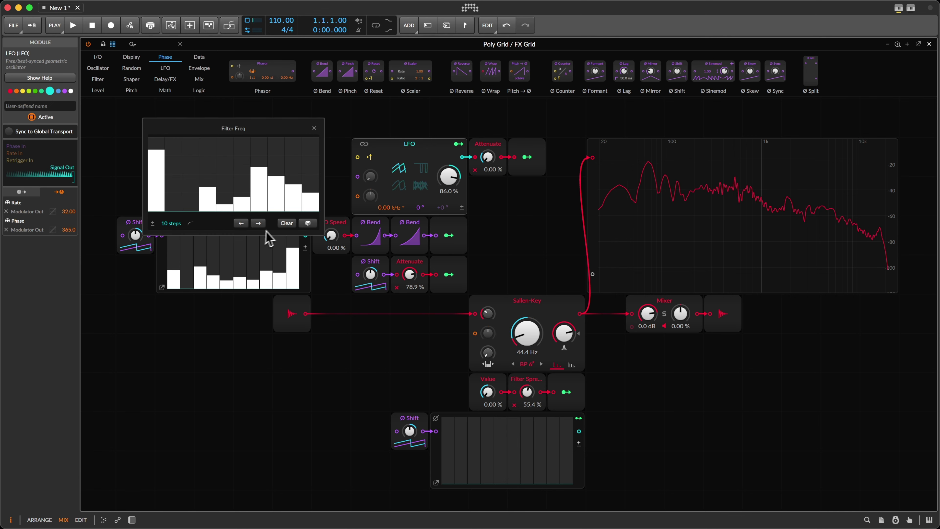
click(309, 223)
click(308, 223)
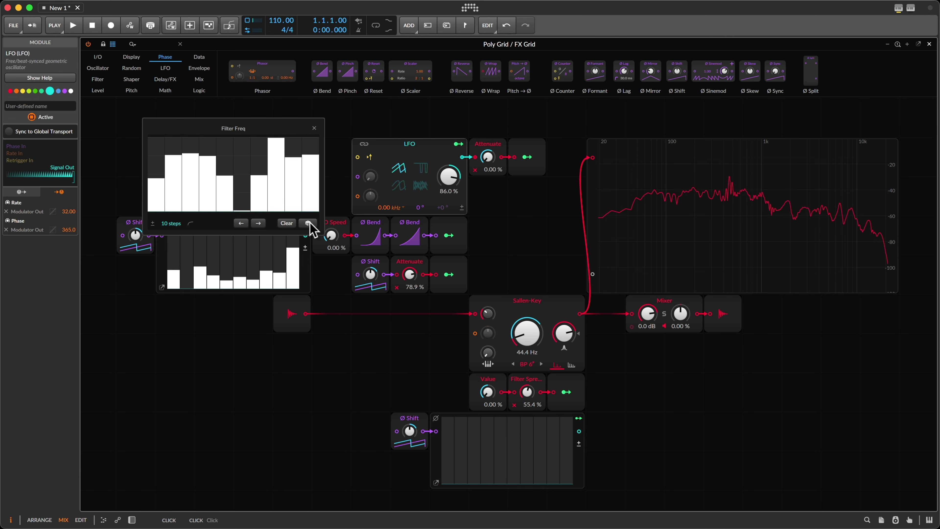
click(308, 223)
mouse_move(305, 174)
mouse_down()
mouse_move(311, 195)
mouse_move(185, 206)
mouse_move(315, 214)
mouse_move(296, 163)
mouse_move(248, 210)
mouse_up()
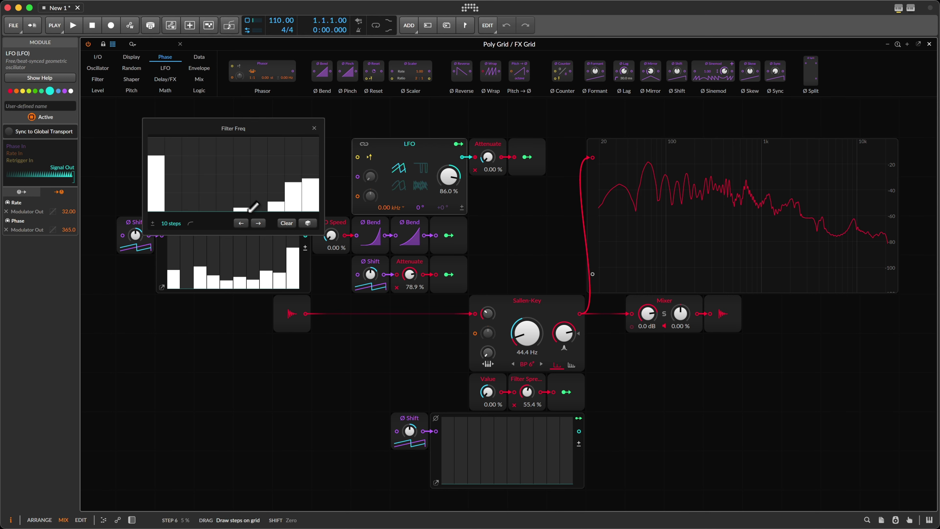
click(207, 194)
- Set the Sallen-Key cutoff to 31.9 Hz and clear all bars in both the Attenuate Steps and the LFO Speed Steps
mouse_move(525, 333)
mouse_down()
mouse_move(525, 319)
mouse_move(525, 331)
mouse_up()
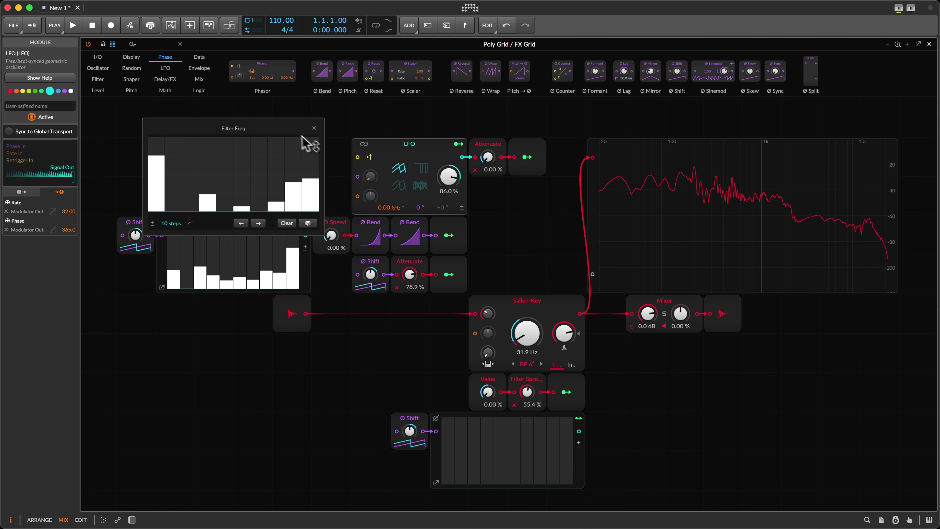
click(315, 128)
mouse_move(304, 185)
mouse_down()
mouse_move(302, 210)
mouse_move(167, 209)
mouse_up()
drag(170, 276, 286, 315)
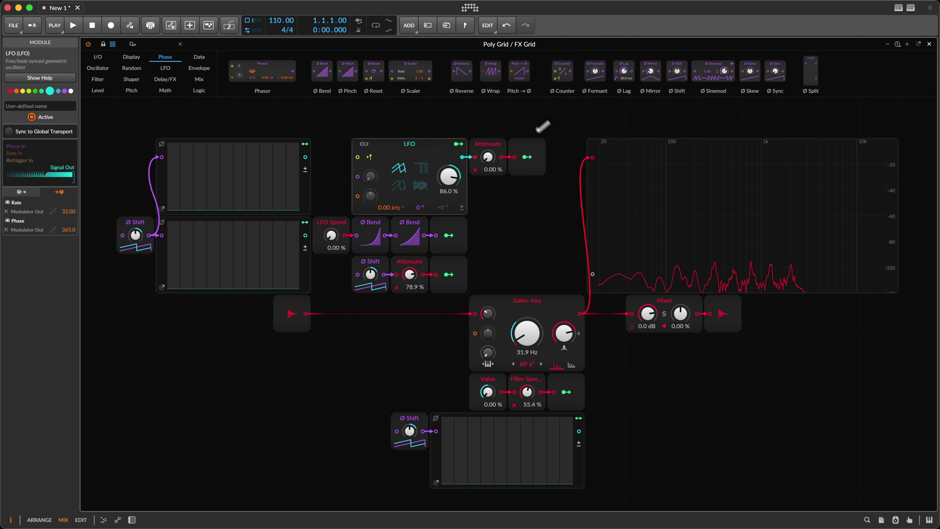
- Set LFO Speed to 9.71 %, the LFO's shape knob to 50.0 % and its output Attenuate to 18.3 %
drag(488, 157, 491, 157)
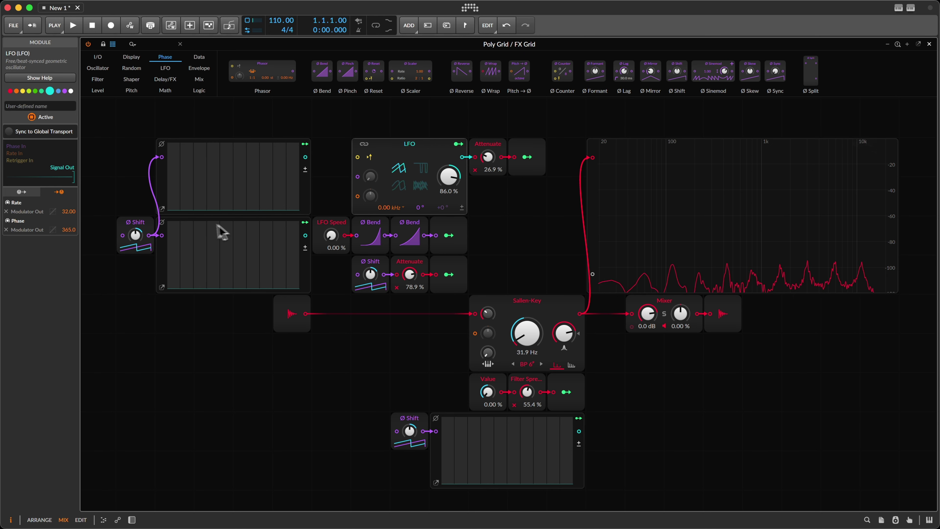
drag(334, 243, 334, 234)
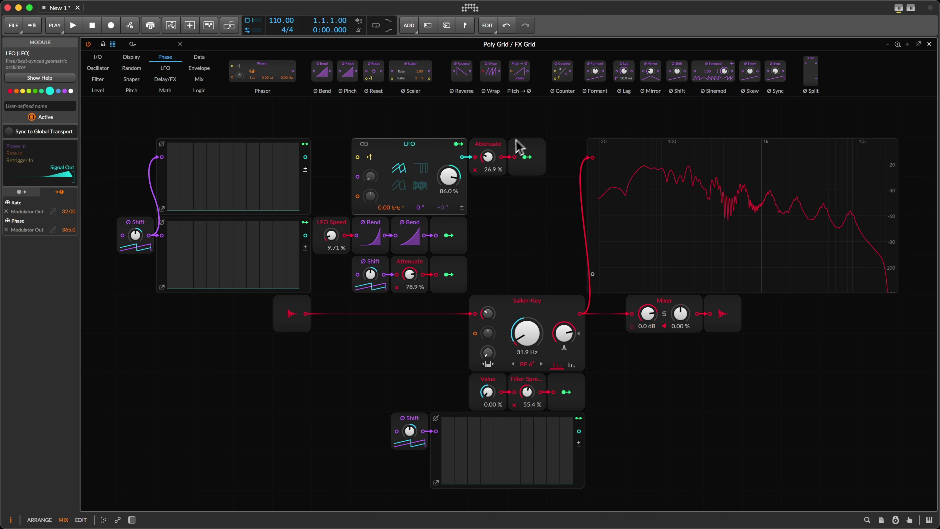
drag(464, 177, 464, 191)
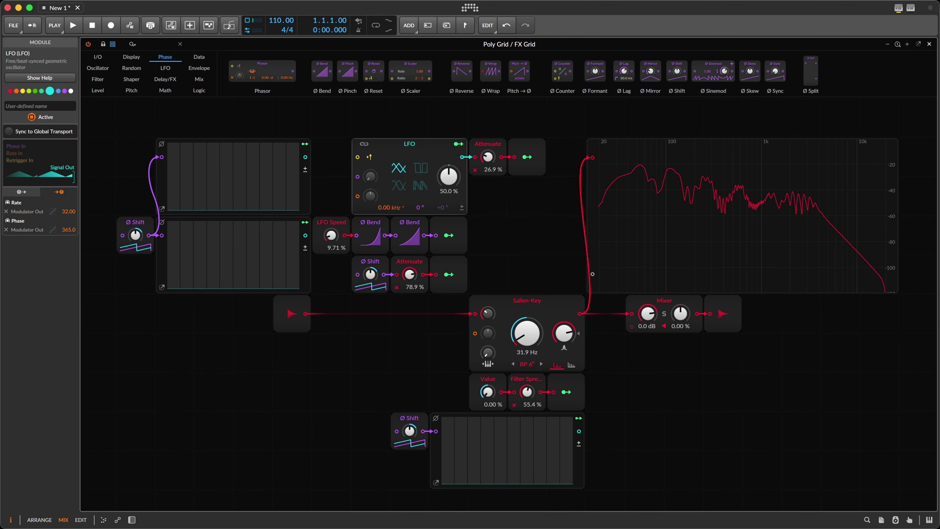
mouse_move(488, 163)
mouse_down()
mouse_move(488, 174)
mouse_move(485, 163)
mouse_up()
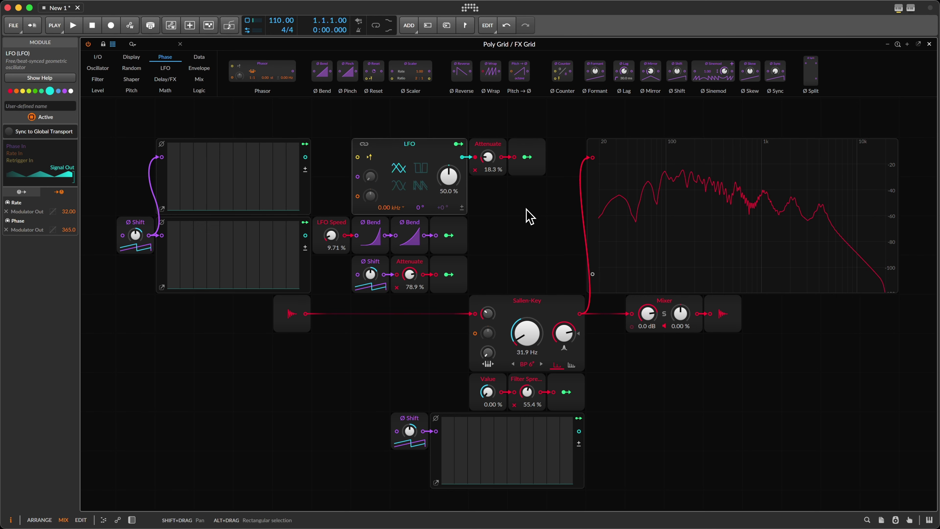
- Set Filter Spread to 64.0 % and reset the LFO output's Attenuate to 0 %
scroll(535, 213, down, 3)
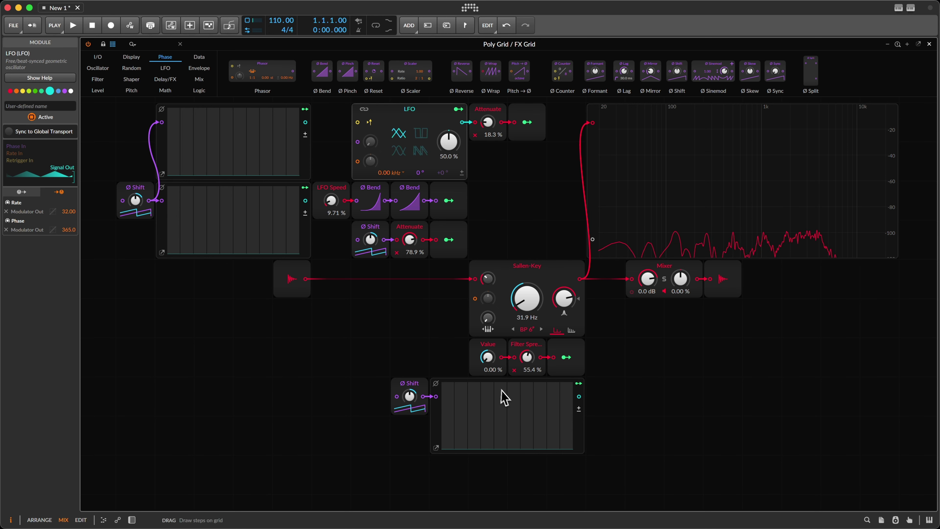
double_click(528, 357)
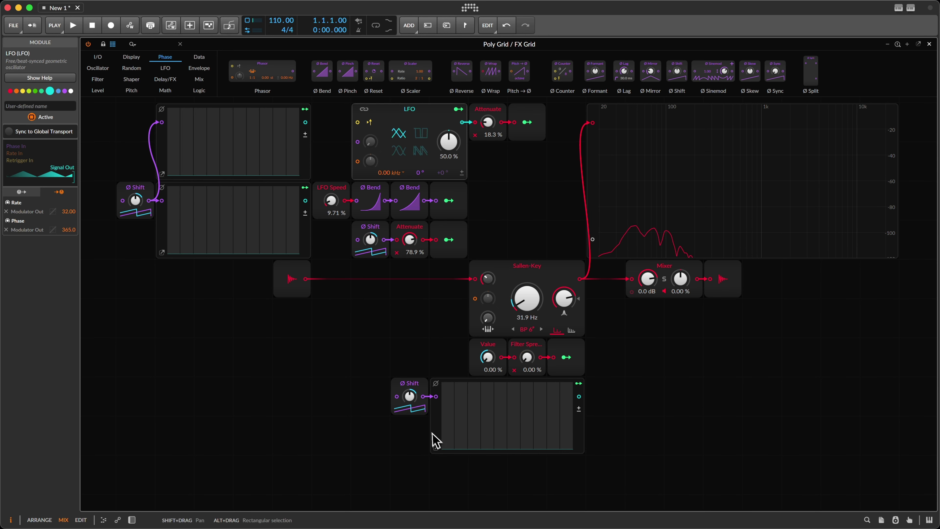
drag(529, 372, 528, 365)
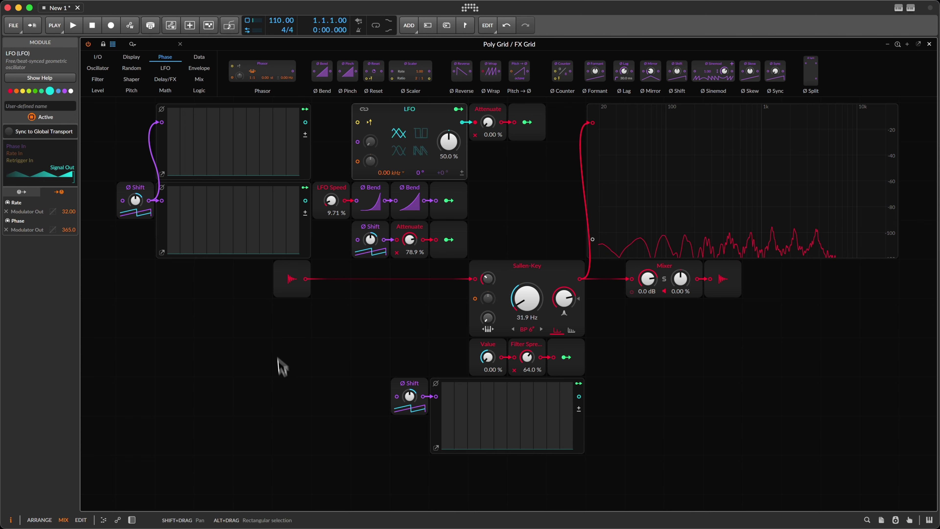
- Insert a Sawtooth oscillator directly below the audio input module and set its frequency ratio to 1:2
right_click(194, 315)
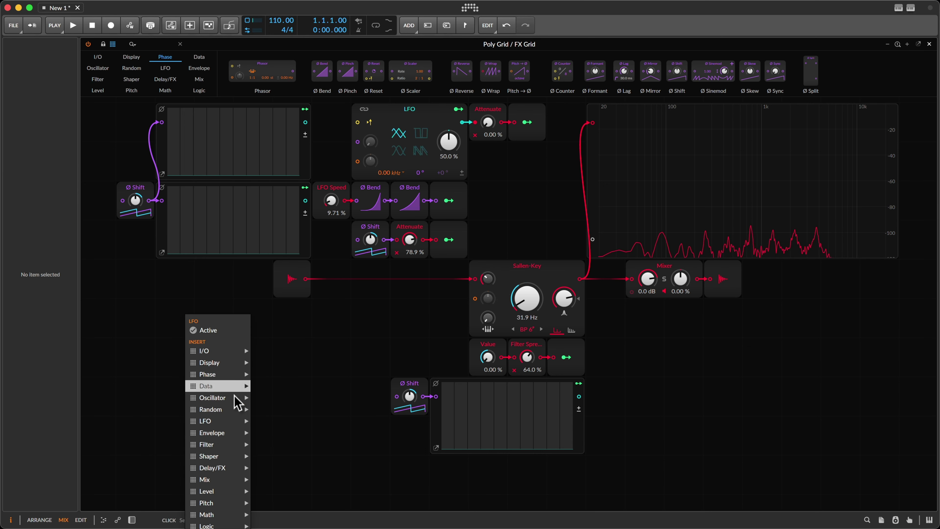
mouse_move(236, 399)
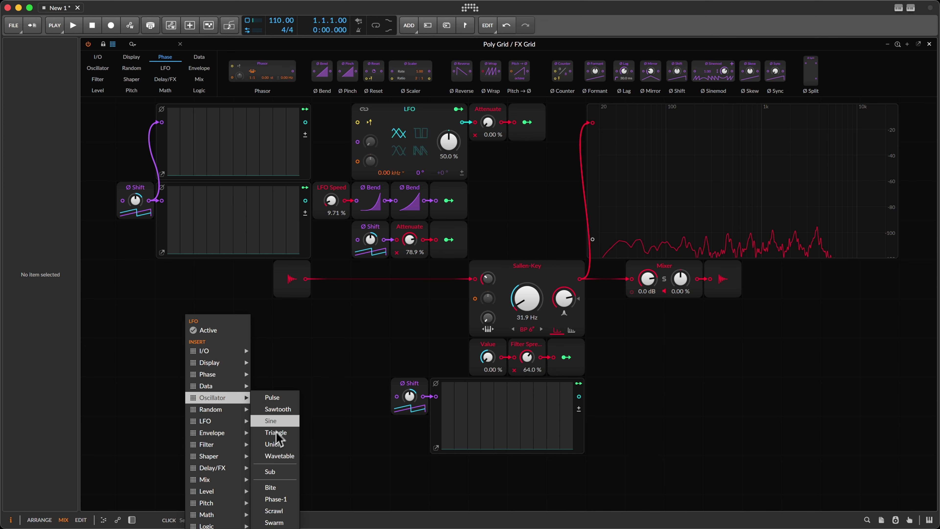
click(277, 409)
drag(222, 314, 301, 328)
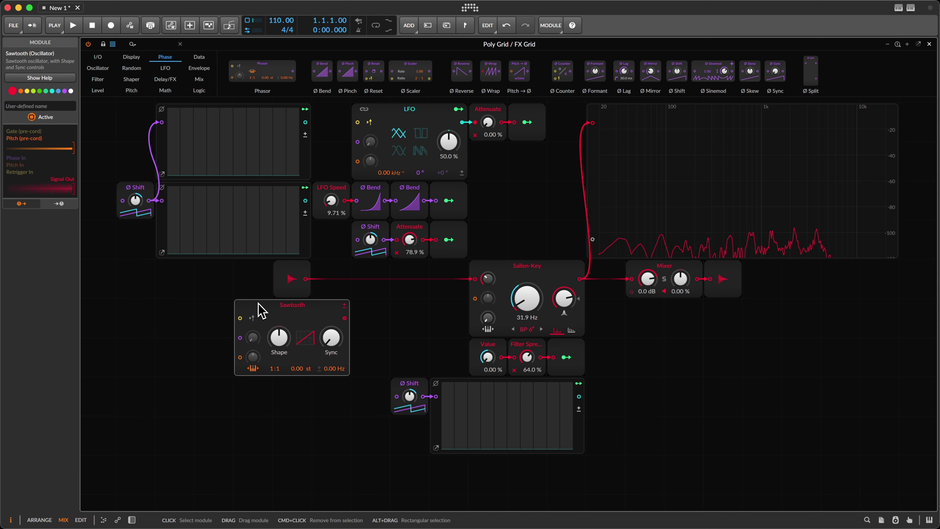
drag(275, 367, 275, 363)
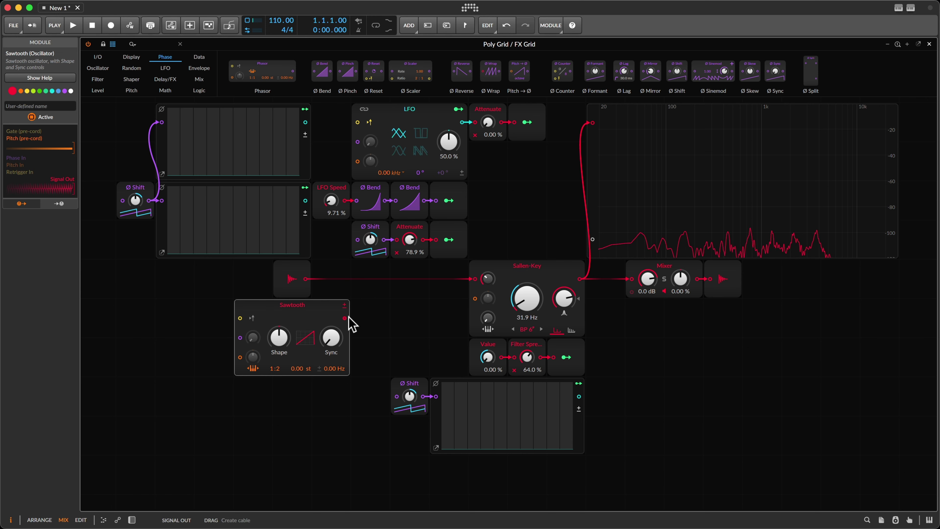
- Connect the Sawtooth output to the Sallen-Key's cutoff modulation input and set the cutoff modulation amount to 2.74 st
drag(344, 318, 475, 299)
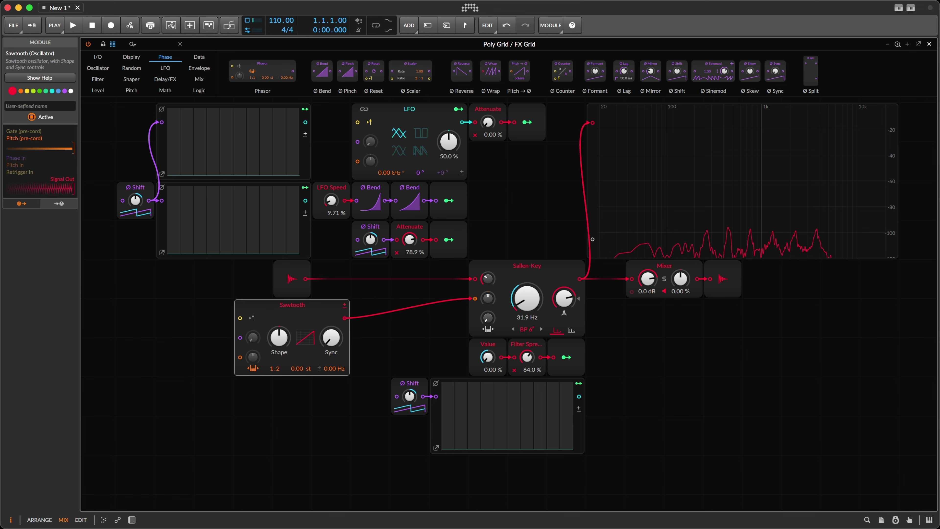
drag(305, 278, 476, 280)
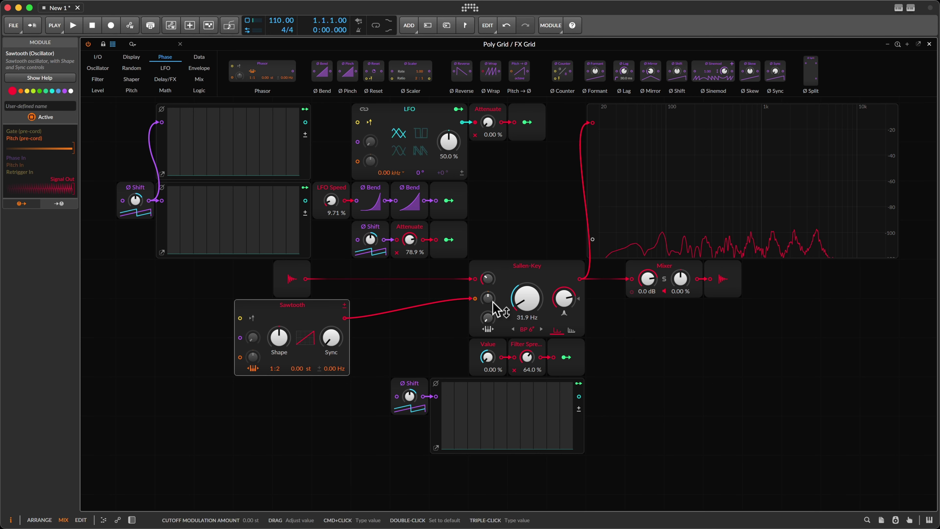
drag(493, 304, 494, 307)
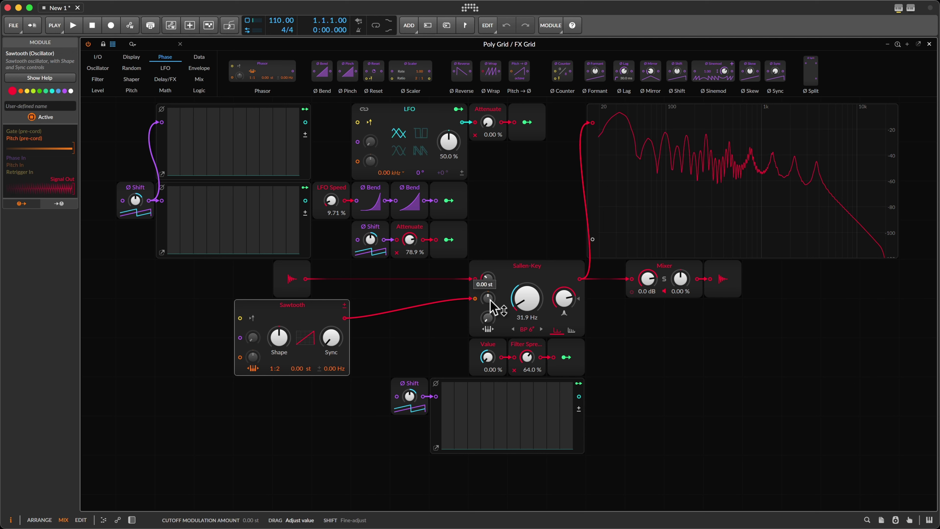
drag(493, 307, 493, 307)
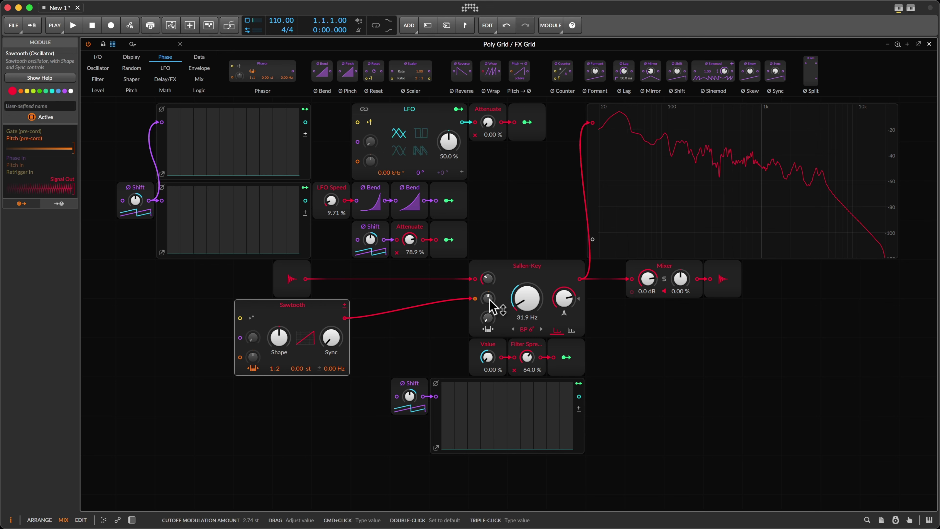
- Try the Sawtooth at a 1:1 ratio while varying the Sallen-Key's cutoff modulation amount, and return the ratio to 1:2
double_click(275, 368)
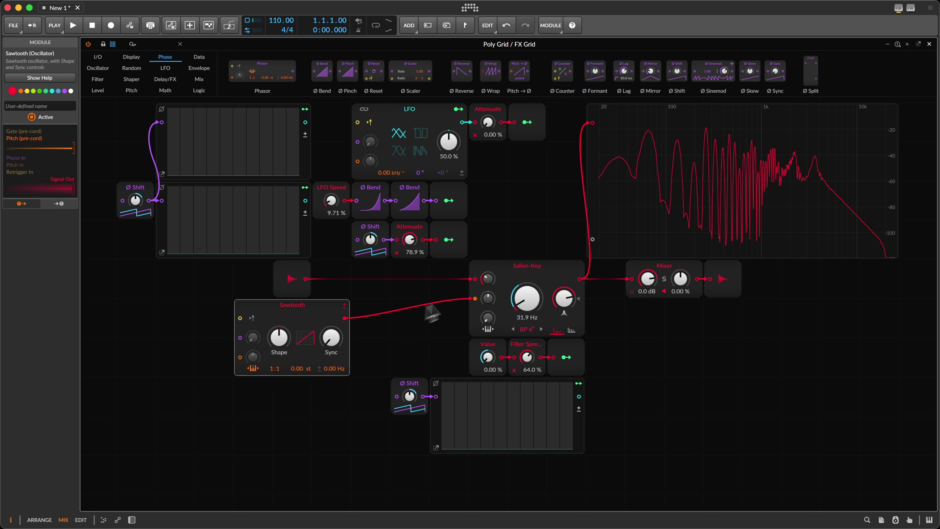
drag(486, 303, 488, 303)
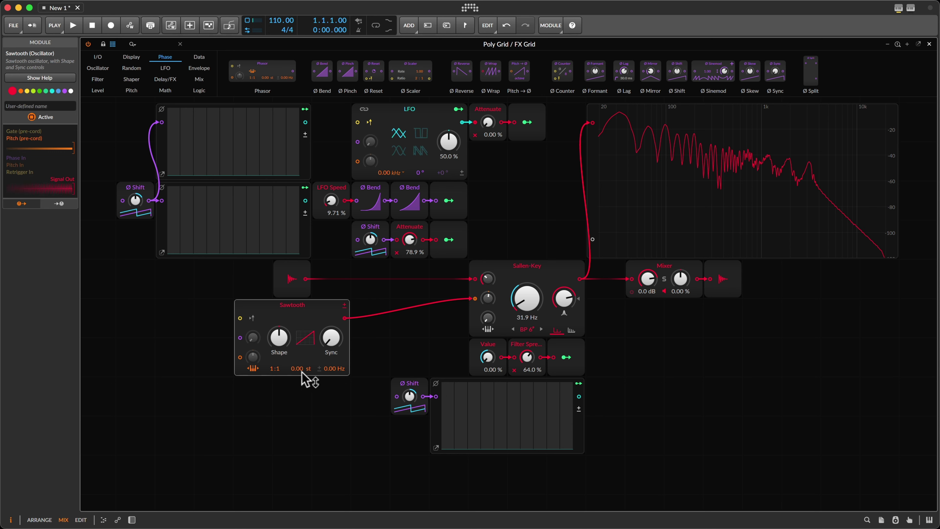
drag(281, 374, 288, 367)
drag(333, 348, 334, 342)
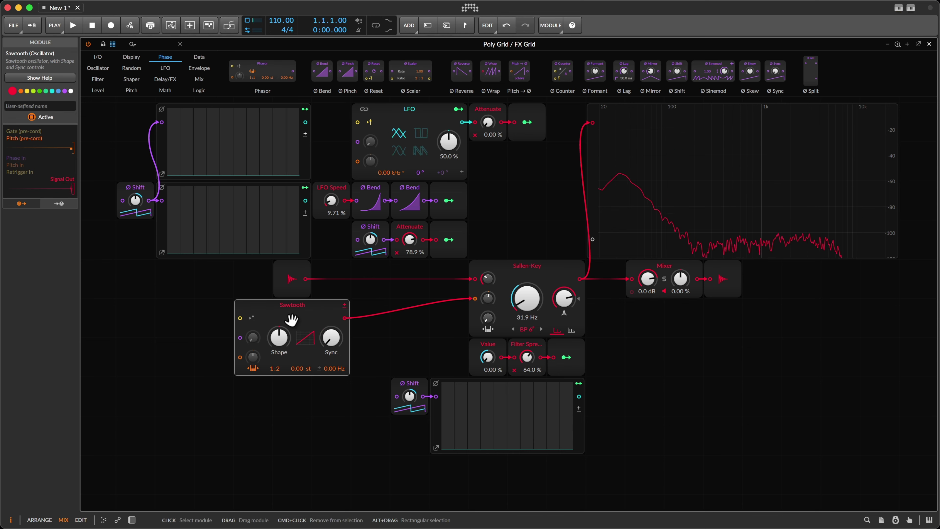
- Move the Sawtooth farther away from the Sallen-Key to free grid space along its modulation cable
drag(291, 320, 252, 321)
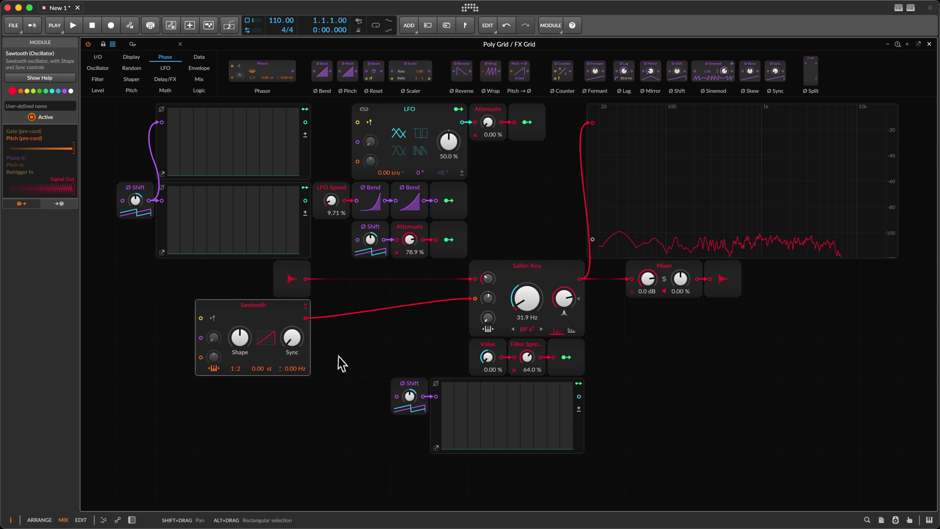
drag(123, 297, 263, 378)
drag(312, 300, 340, 327)
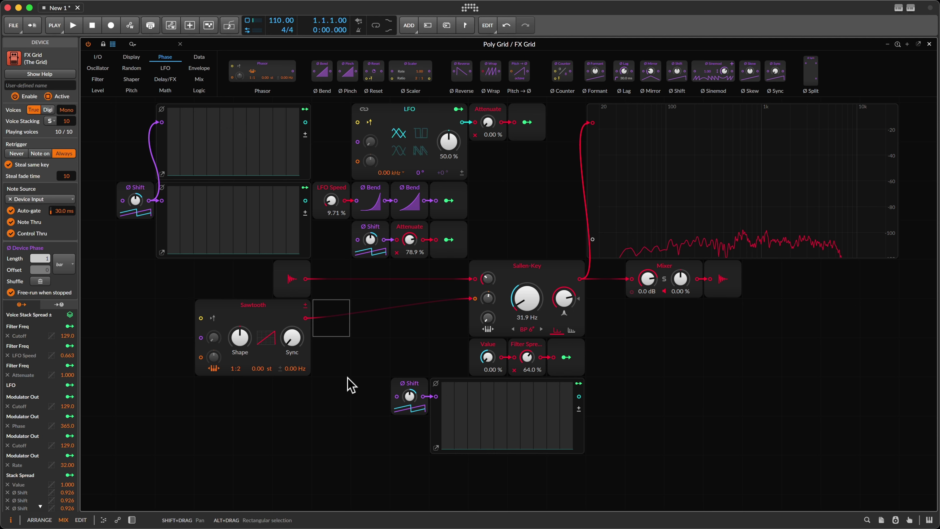
drag(203, 321, 165, 321)
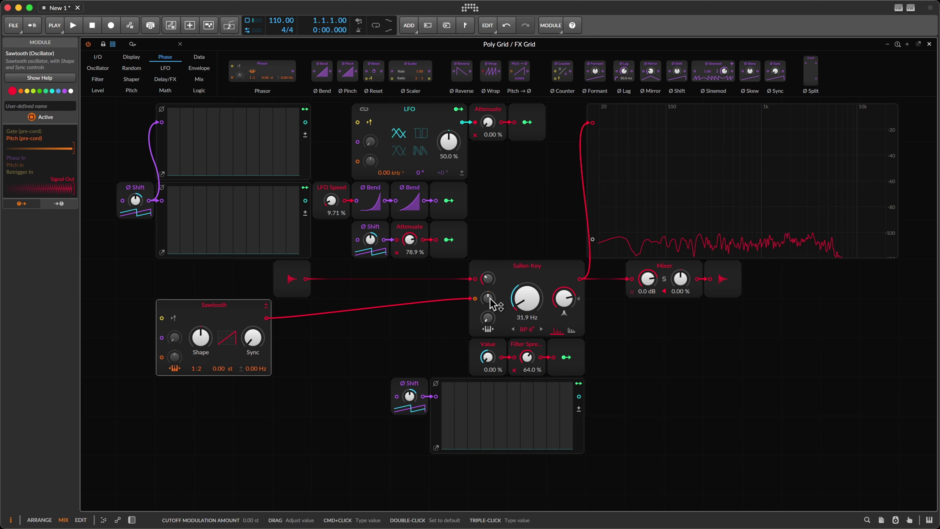
- Insert an Attenuate module between the Sawtooth output and the Sallen-Key's cutoff modulation input, and set it to 0.00 %
click(492, 307)
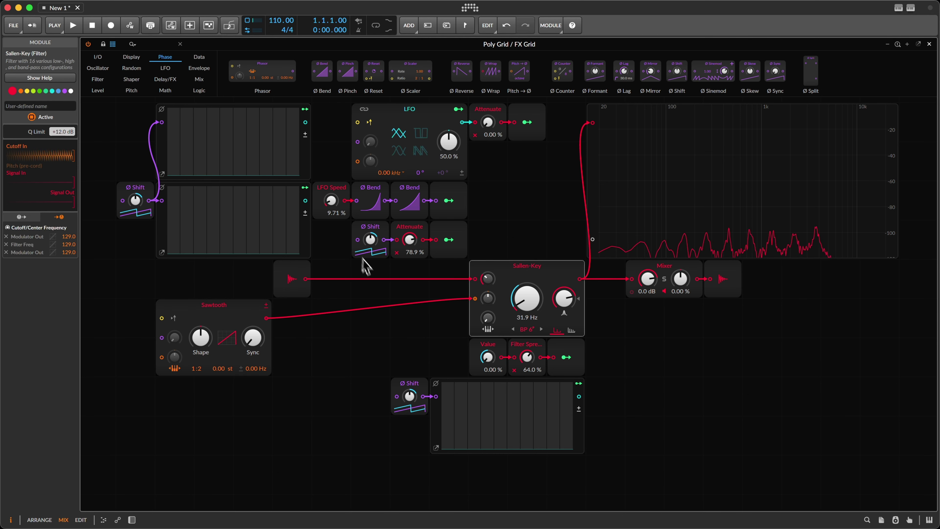
right_click(324, 327)
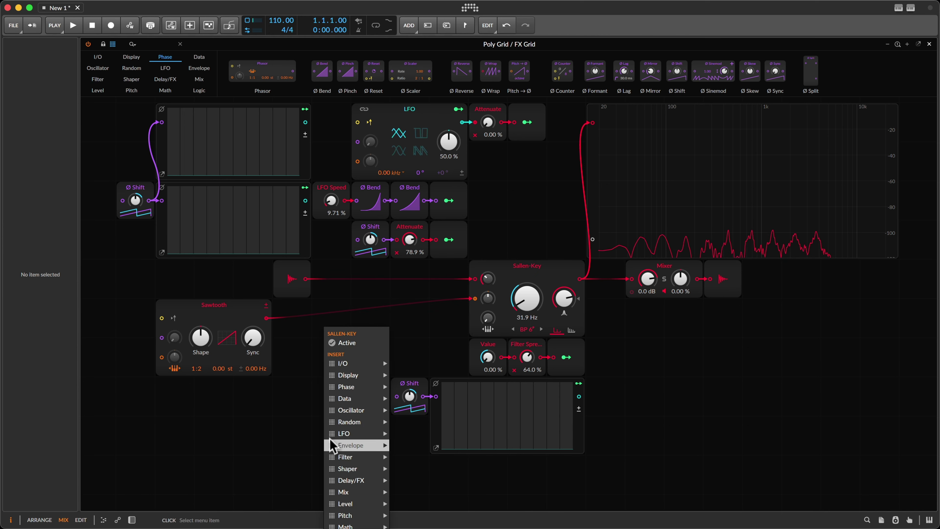
mouse_move(348, 458)
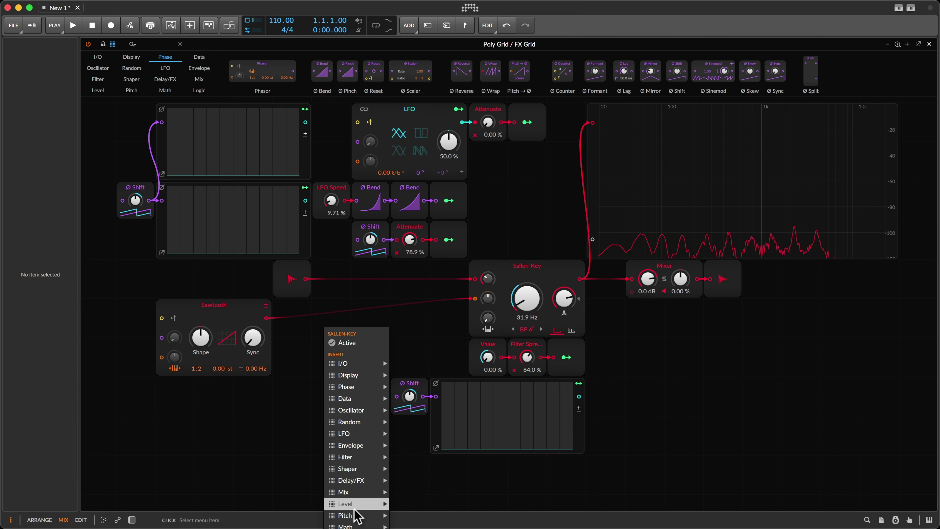
mouse_move(354, 503)
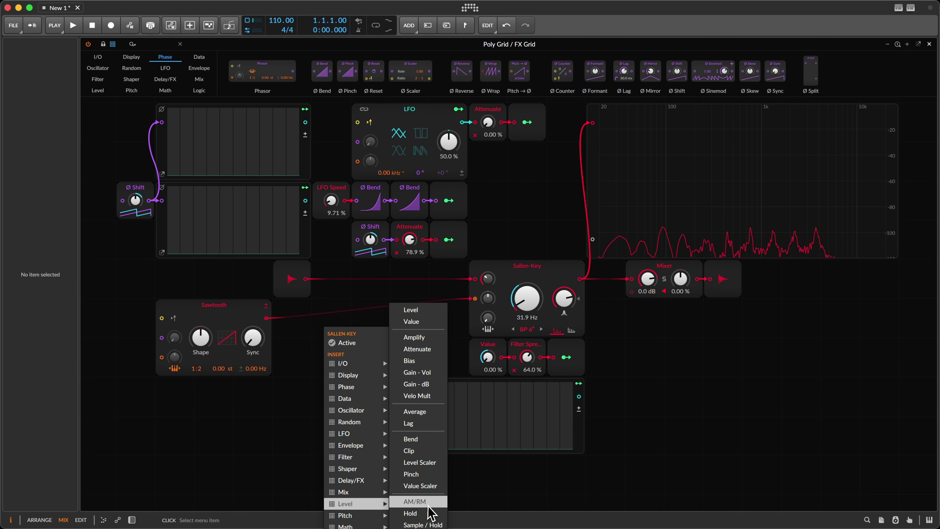
click(418, 349)
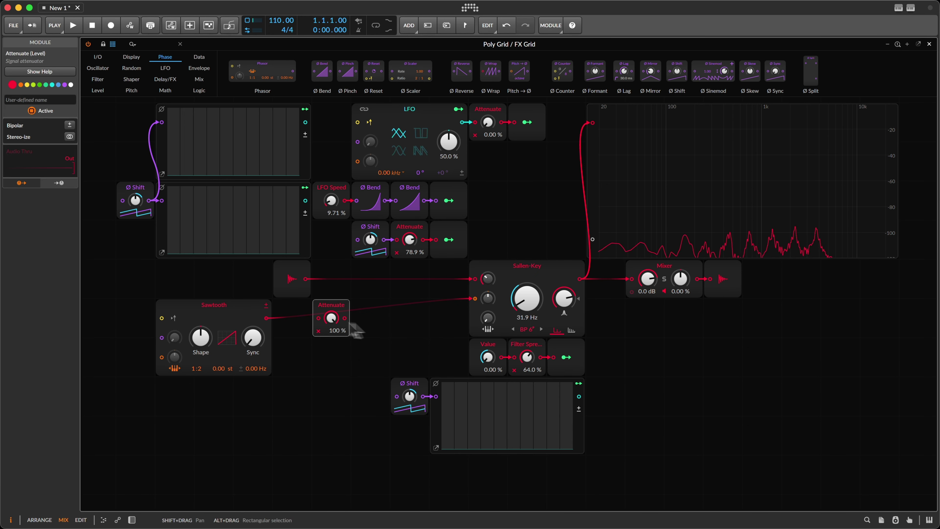
click(263, 324)
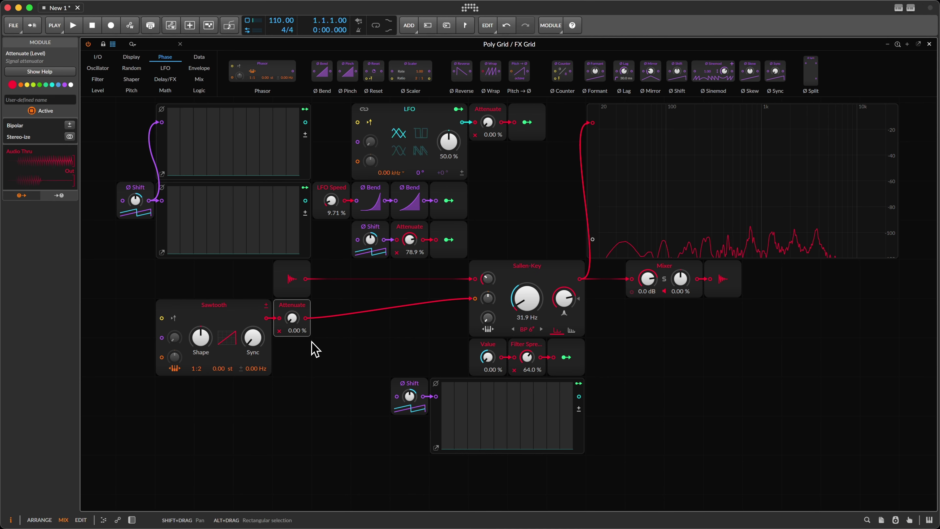
- Duplicate the Filter Freq Steps module below the Sawtooth and map its modulation output to the Sawtooth's Attenuate amount
click(164, 239)
key(super+d)
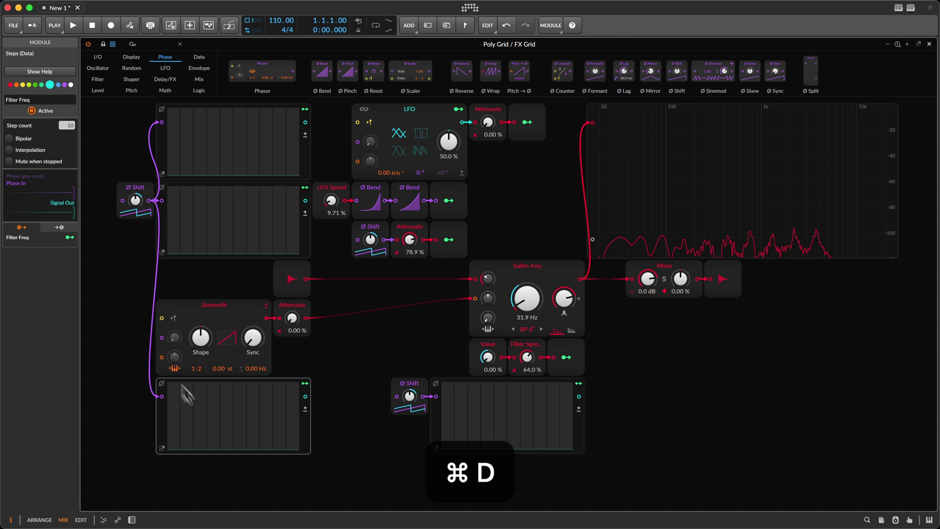
click(305, 384)
click(292, 317)
click(304, 385)
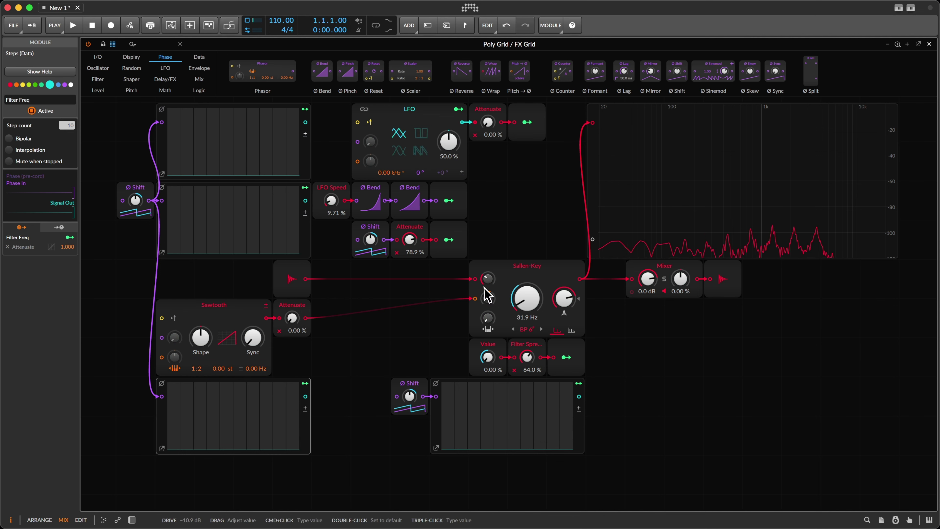
- Raise the Sallen-Key's cutoff modulation amount to about 23 st and draw uneven levels in the Steps module below the Sawtooth
mouse_move(490, 296)
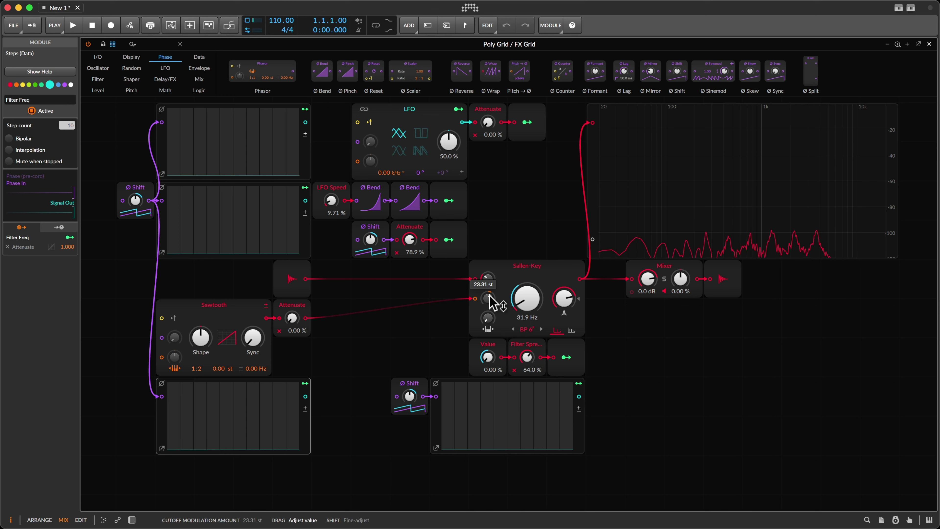
drag(490, 299, 490, 298)
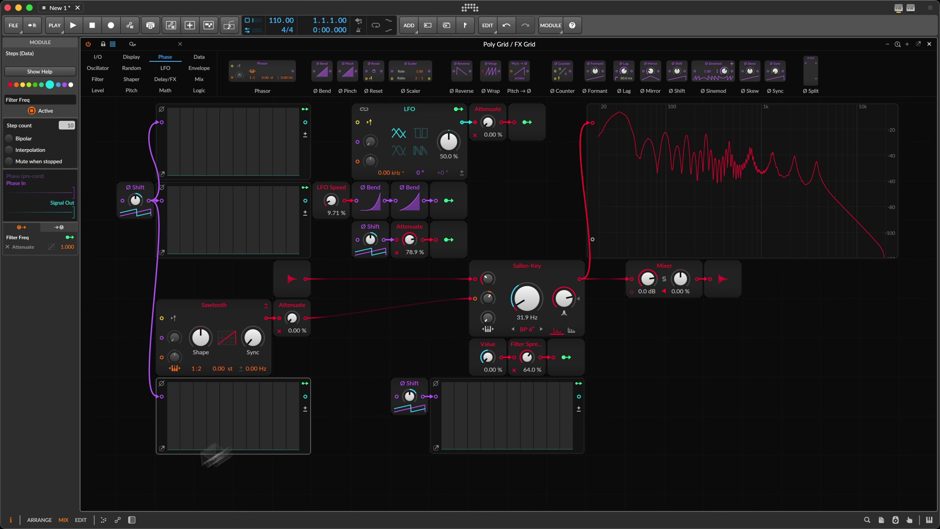
mouse_move(205, 428)
mouse_down()
mouse_move(198, 442)
mouse_move(207, 399)
mouse_move(203, 441)
mouse_up()
mouse_move(267, 420)
mouse_down()
mouse_move(273, 394)
mouse_move(270, 413)
mouse_move(296, 405)
mouse_move(274, 426)
mouse_move(197, 428)
mouse_move(289, 418)
mouse_move(183, 430)
mouse_move(281, 418)
mouse_move(298, 463)
mouse_move(181, 484)
mouse_up()
mouse_move(290, 407)
mouse_down()
mouse_move(307, 414)
mouse_move(220, 437)
mouse_move(193, 428)
mouse_move(214, 422)
mouse_move(213, 437)
mouse_up()
click(279, 388)
click(293, 435)
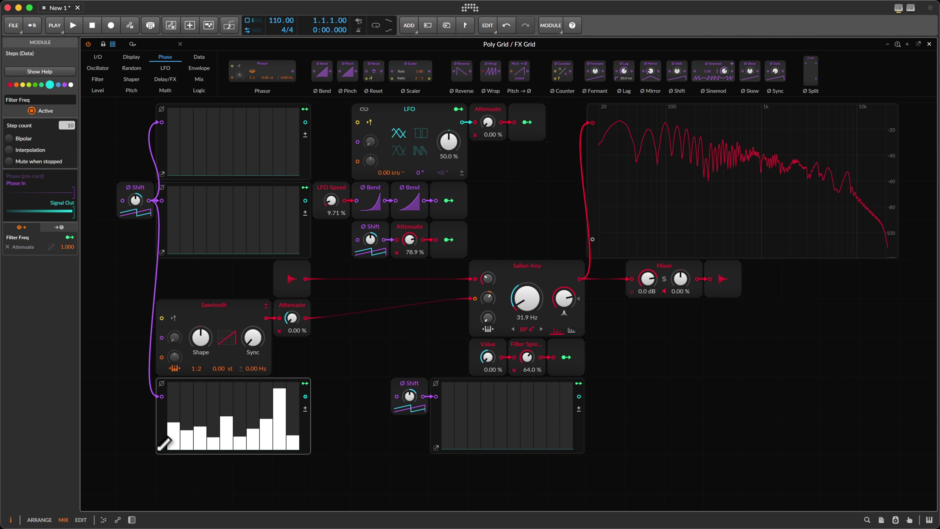
- Set Filter Spread to 58.9 % while trying another filter mode before returning to BP 6, and zero the steps below the Sawtooth
drag(533, 359, 529, 364)
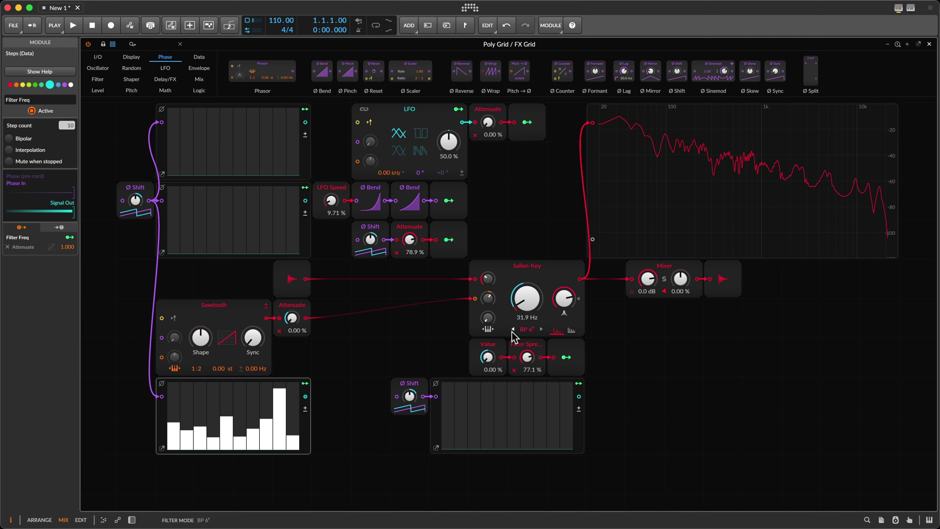
click(542, 329)
drag(527, 361, 530, 374)
click(513, 329)
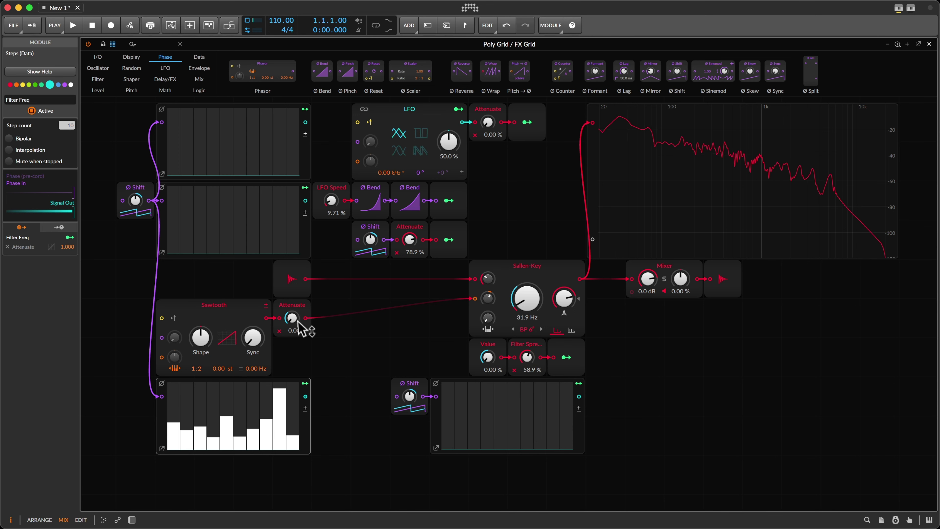
mouse_move(237, 401)
mouse_down()
mouse_move(304, 452)
mouse_move(179, 437)
mouse_up()
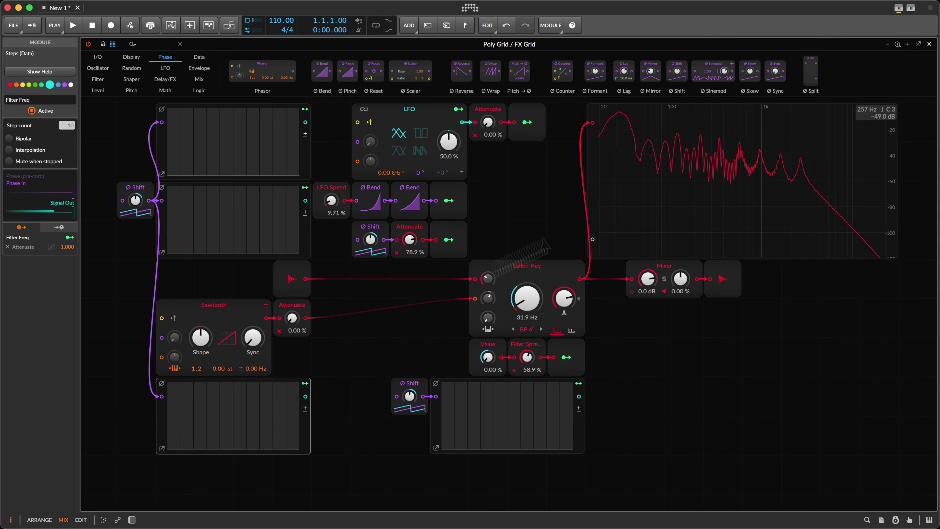
- Duplicate the Steps module below the Filter Spread modules and place the copy directly beside the original
click(395, 473)
click(437, 426)
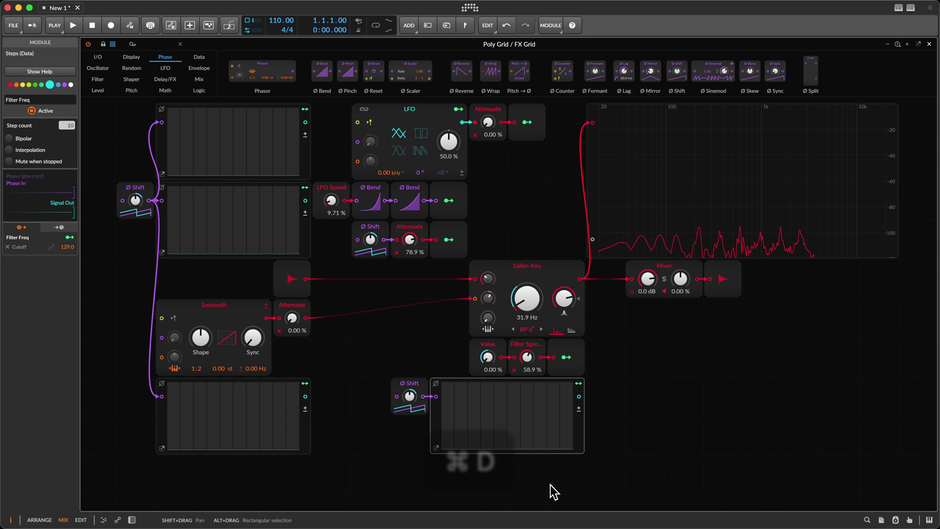
key(super+d)
drag(437, 495, 648, 407)
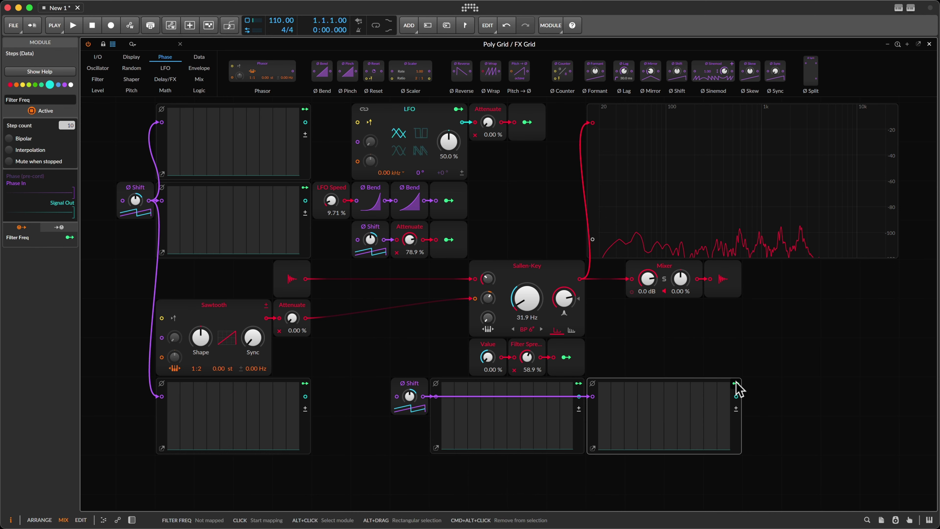
drag(702, 285, 680, 285)
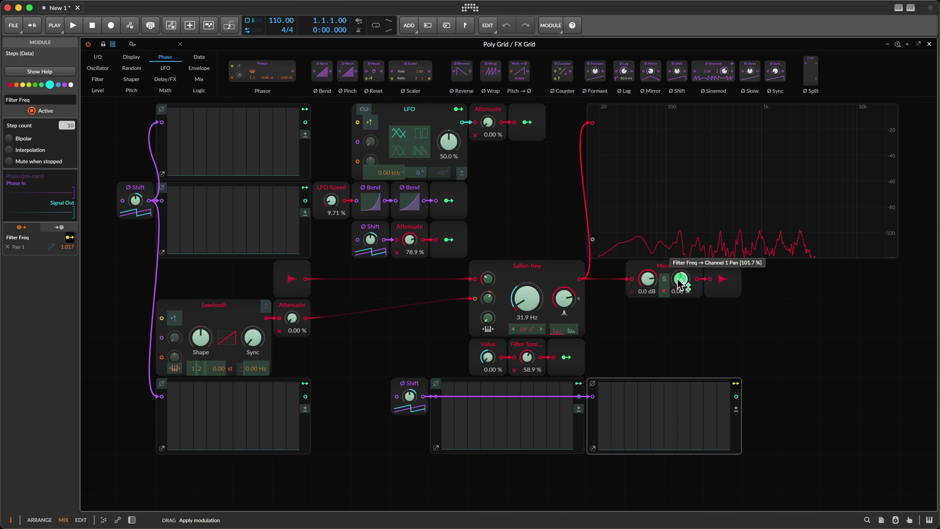
drag(681, 284, 681, 286)
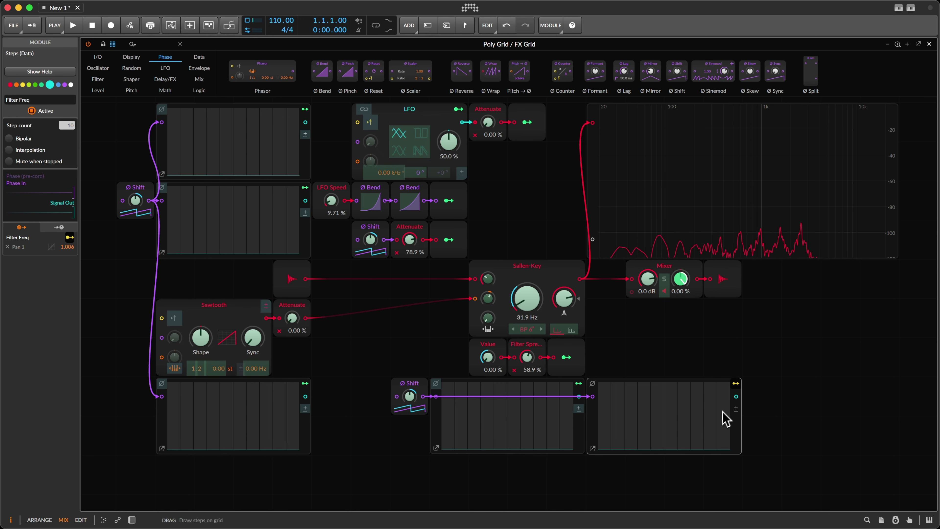
click(735, 383)
click(736, 408)
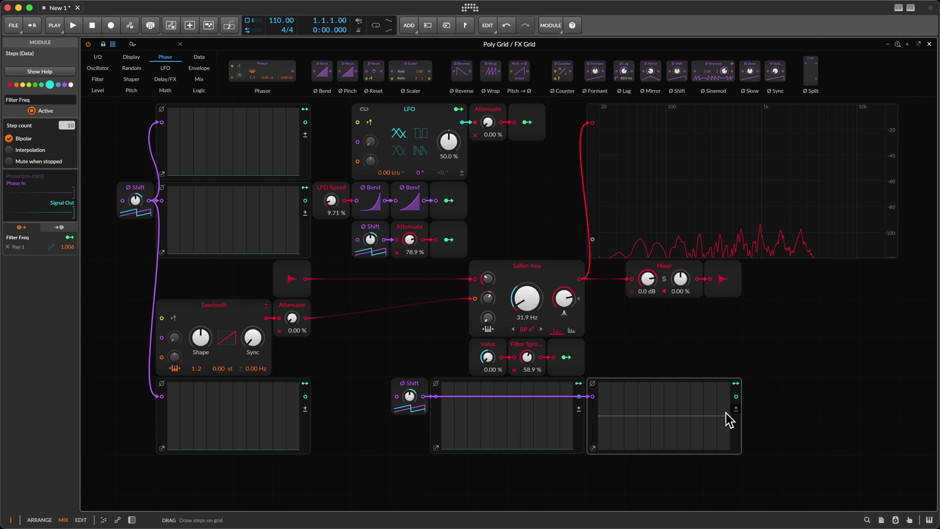
- Open the enlarged step editor of the pan Steps module and randomize its ten steps several times
click(593, 448)
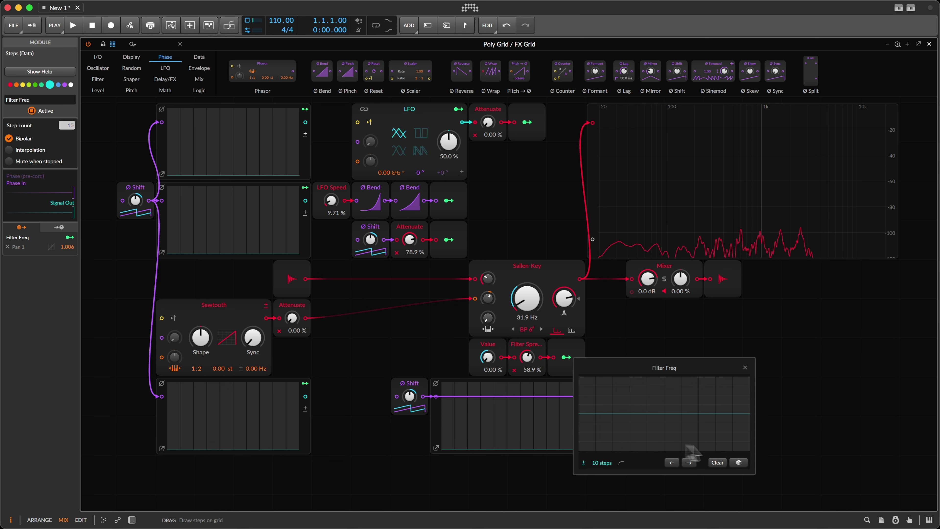
click(741, 463)
click(741, 463)
click(740, 463)
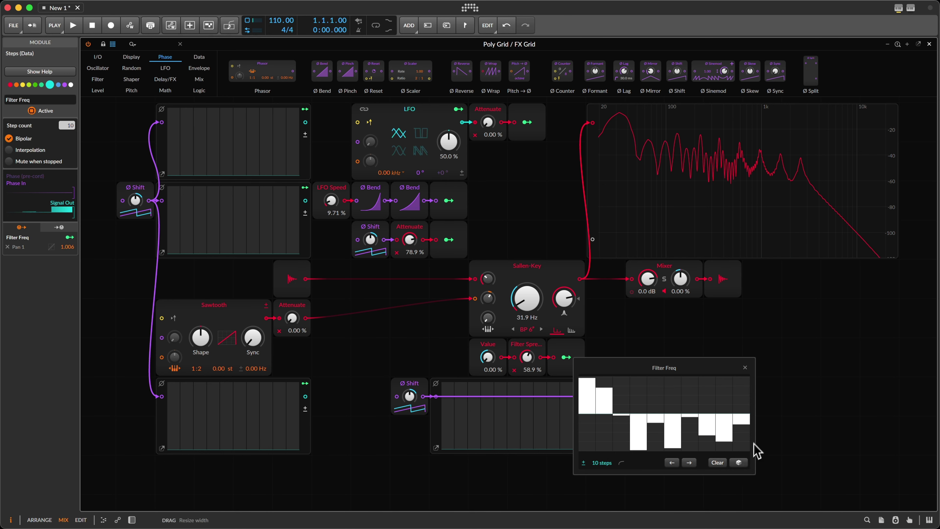
click(739, 463)
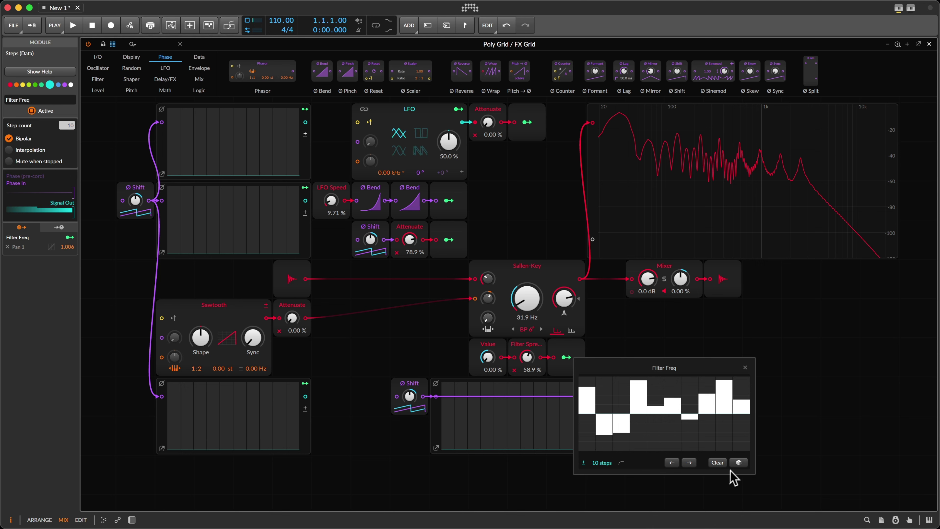
click(738, 463)
- Set the LFO's Attenuate to 16.6 % and randomize the pan step pattern again
mouse_move(489, 126)
mouse_down()
mouse_move(450, 149)
mouse_move(490, 130)
mouse_up()
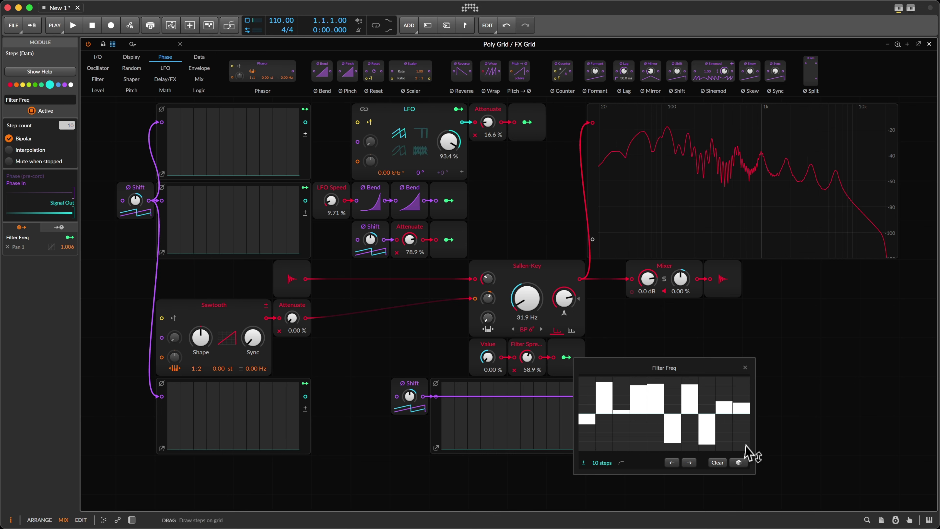
click(739, 463)
click(739, 462)
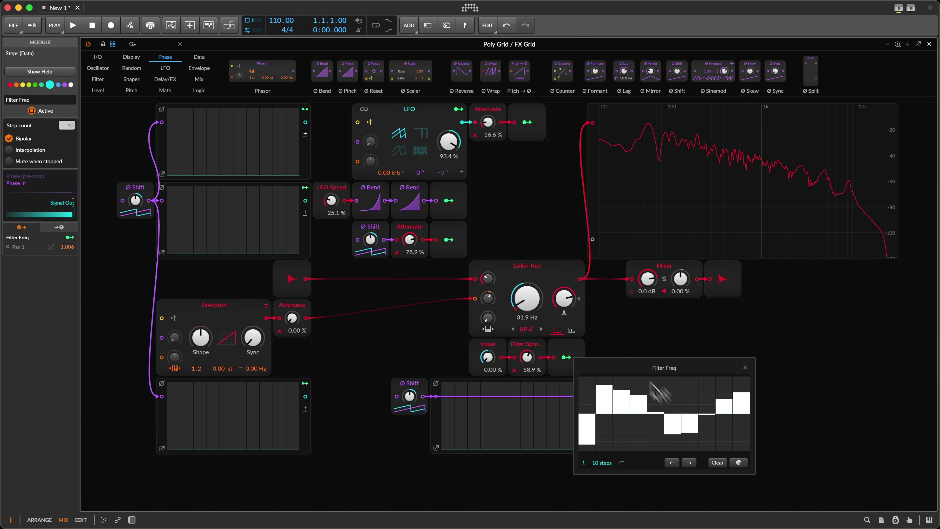
- Set the Sallen-Key's cutoff to 38.9 Hz and vary the LFO Speed, ending at 20.0 %
drag(528, 304, 527, 299)
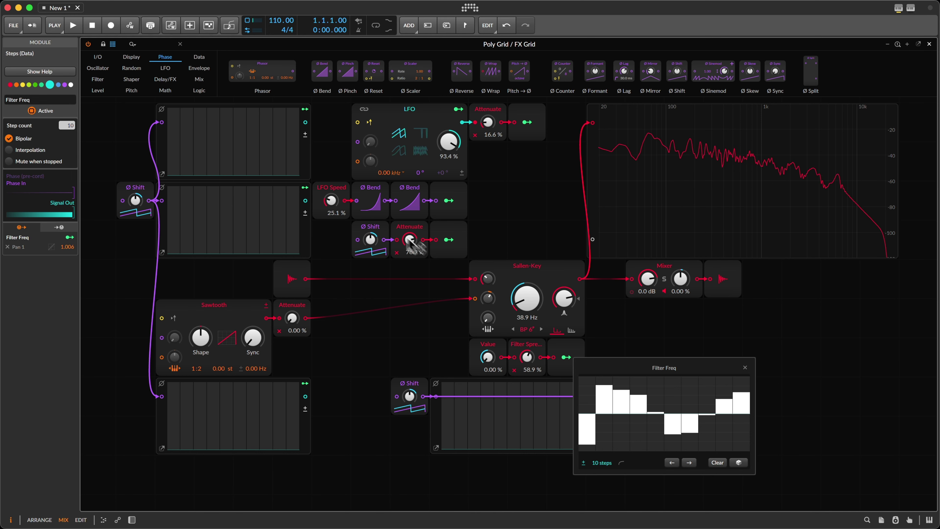
drag(334, 200, 333, 202)
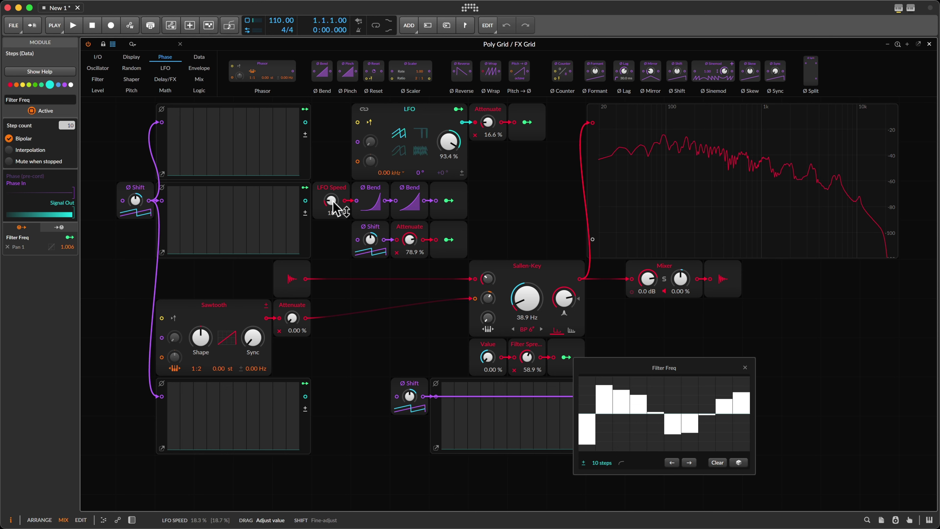
drag(333, 205, 334, 206)
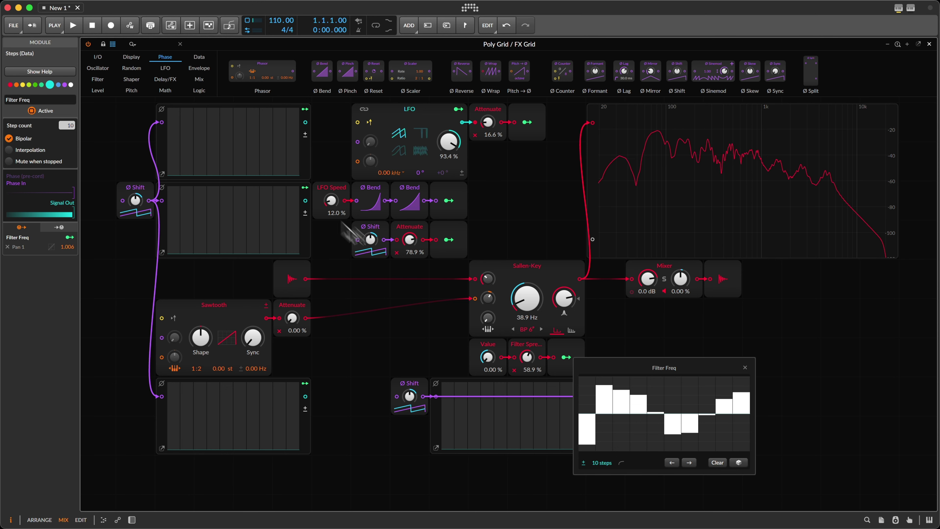
mouse_move(568, 311)
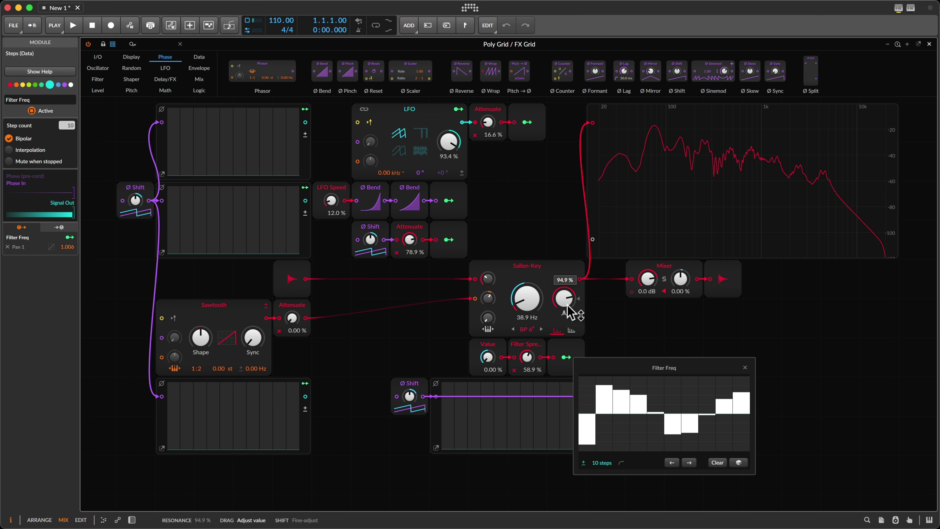
drag(332, 210, 332, 203)
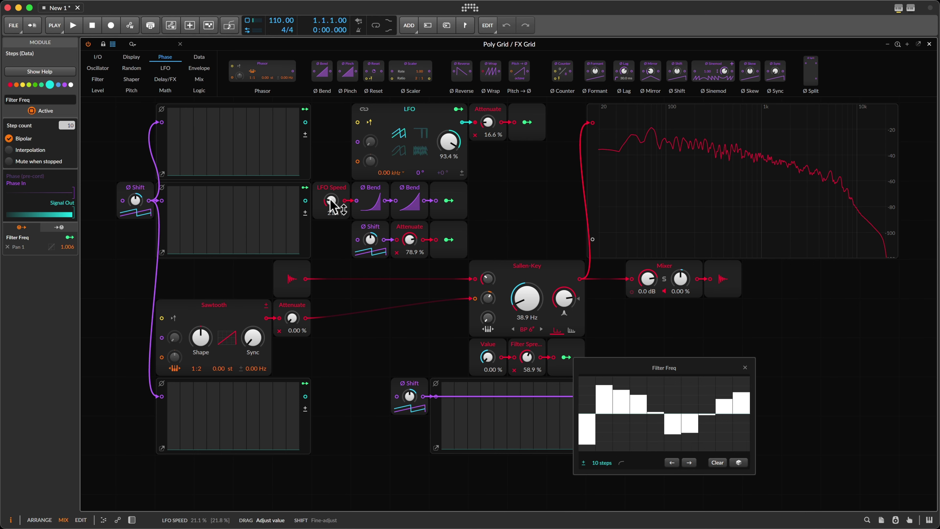
- Reset the LFO's Attenuate to 0.00 % and draw uneven levels in steps 3–6 and 9–10 of the uppermost Steps module
mouse_move(200, 433)
mouse_down()
mouse_move(303, 424)
mouse_move(289, 448)
mouse_move(198, 473)
mouse_move(259, 485)
mouse_up()
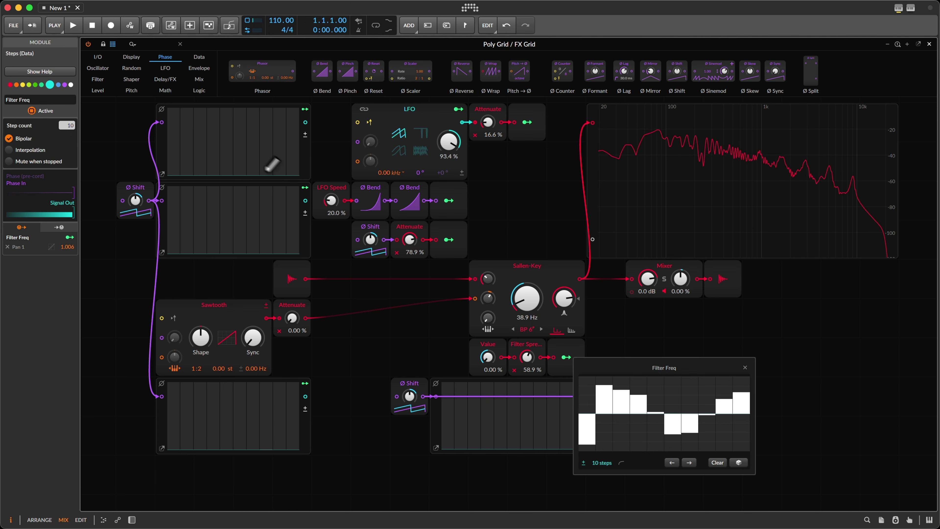
double_click(487, 122)
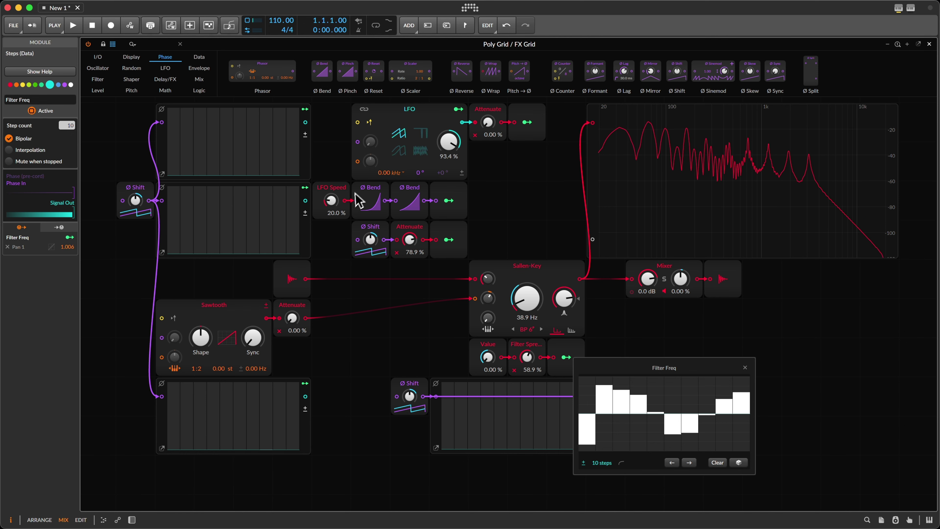
mouse_move(242, 163)
mouse_down()
mouse_move(192, 163)
mouse_move(241, 125)
mouse_move(294, 160)
mouse_up()
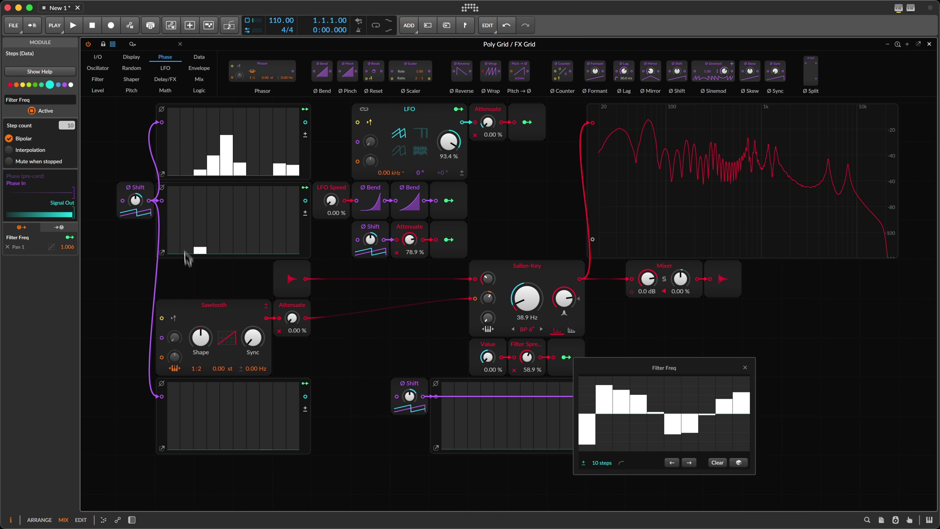
- Draw uneven levels across all ten steps of the second Steps module, with step 9 at 27 %
mouse_move(187, 258)
mouse_down()
mouse_move(185, 237)
mouse_move(273, 225)
mouse_move(207, 240)
mouse_move(192, 222)
mouse_up()
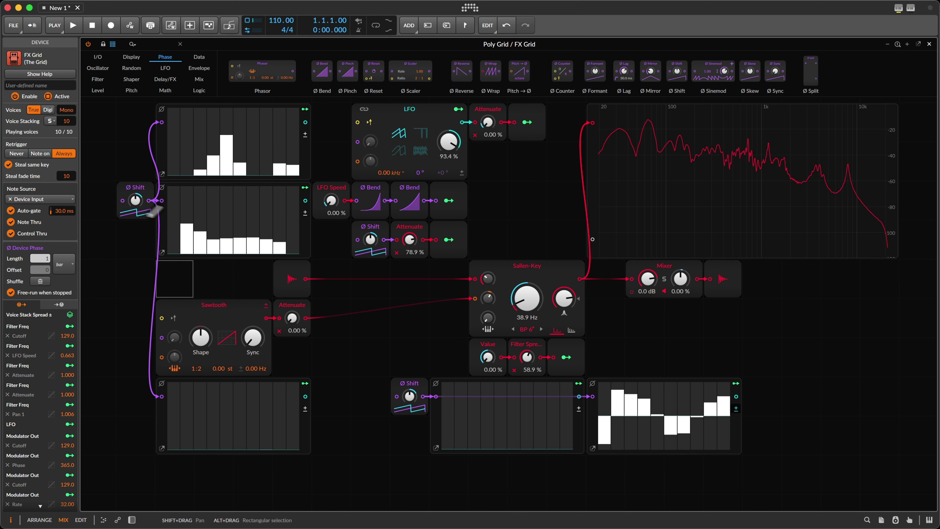
click(239, 213)
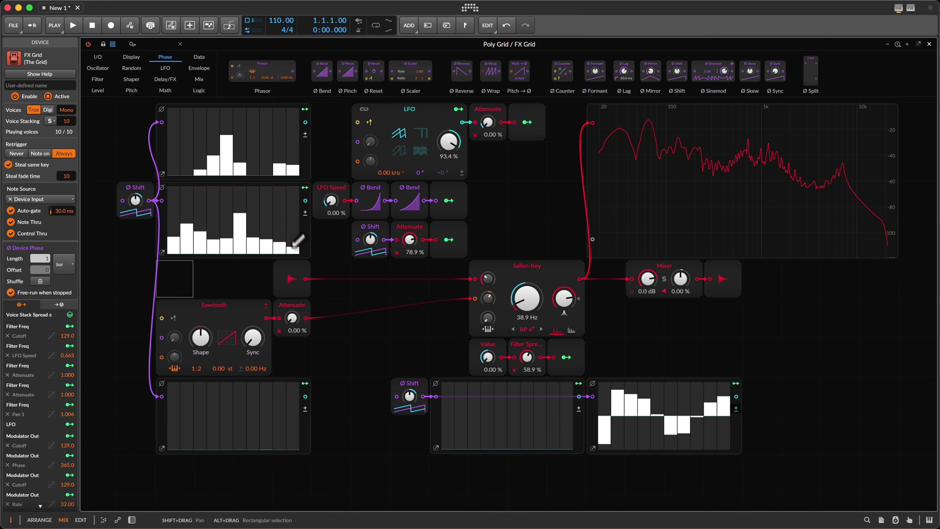
click(280, 213)
click(279, 233)
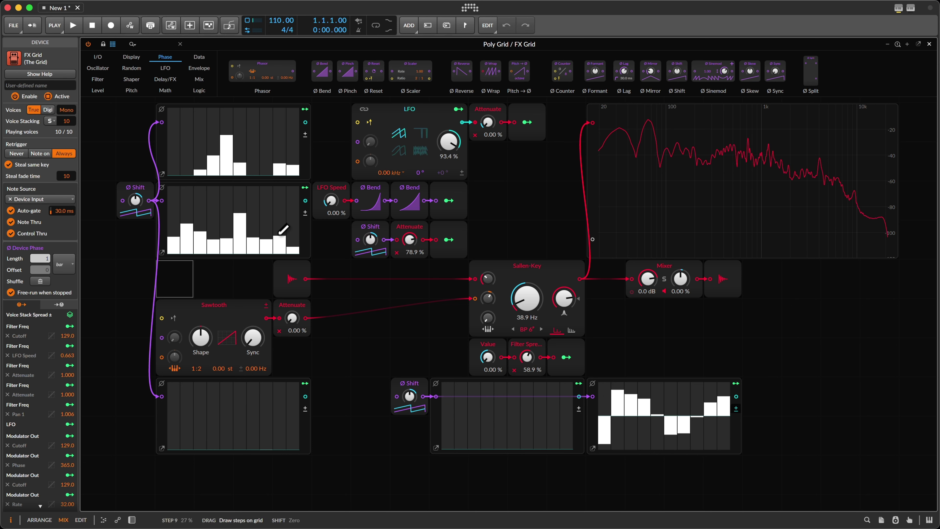
- Raise step 7 of the second Steps module and redraw uneven levels in steps 3–8 and 10 of the uppermost one
click(253, 219)
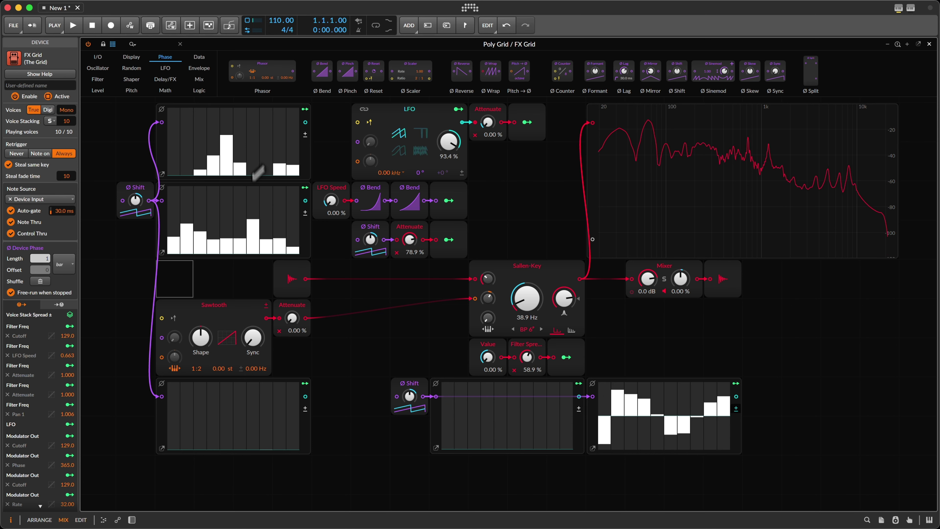
click(252, 152)
click(266, 127)
mouse_move(200, 138)
mouse_down()
mouse_move(178, 167)
mouse_move(263, 165)
mouse_up()
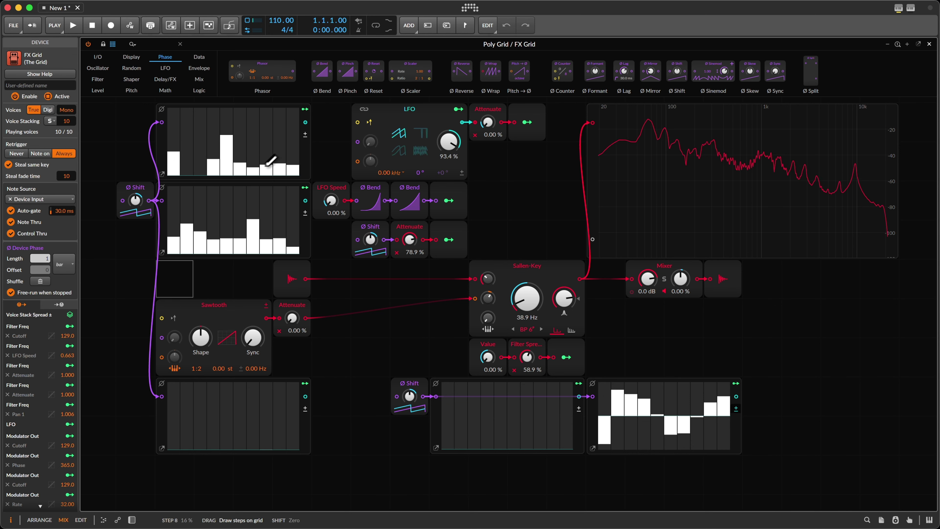
mouse_move(197, 161)
mouse_down()
mouse_move(183, 166)
mouse_move(201, 156)
mouse_up()
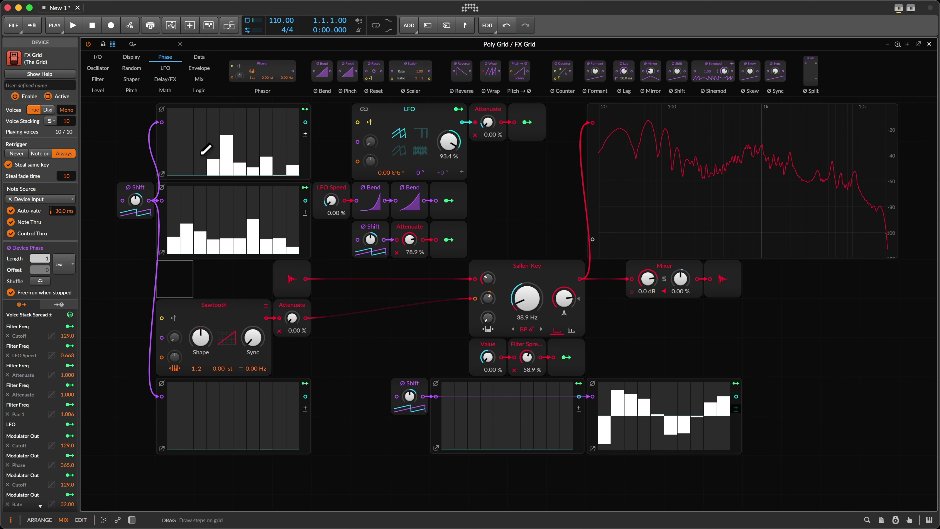
drag(261, 151, 300, 141)
- Set the Sallen-Key's cutoff to 37.6 Hz, then try uneven levels in the Steps module feeding the pan pattern and undo them
drag(541, 307, 526, 309)
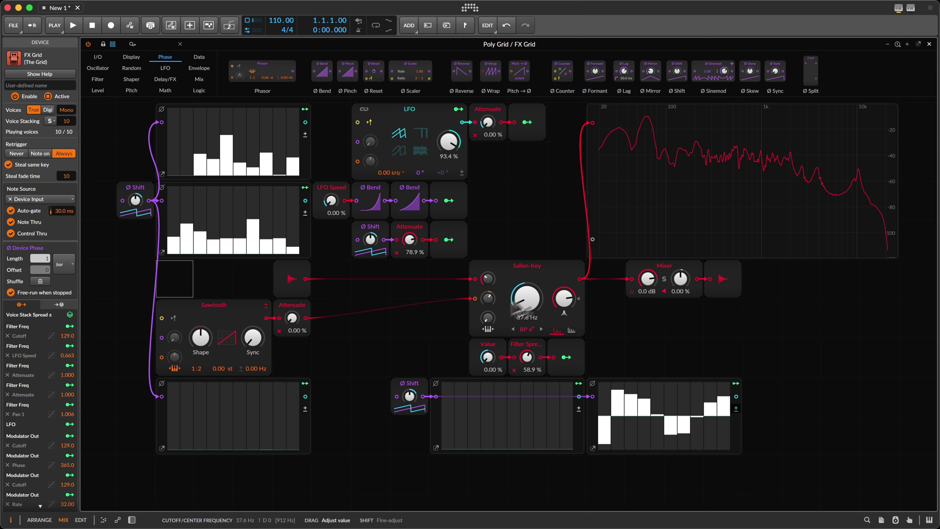
mouse_move(213, 408)
mouse_down()
mouse_move(300, 388)
mouse_move(286, 448)
mouse_move(216, 461)
mouse_up()
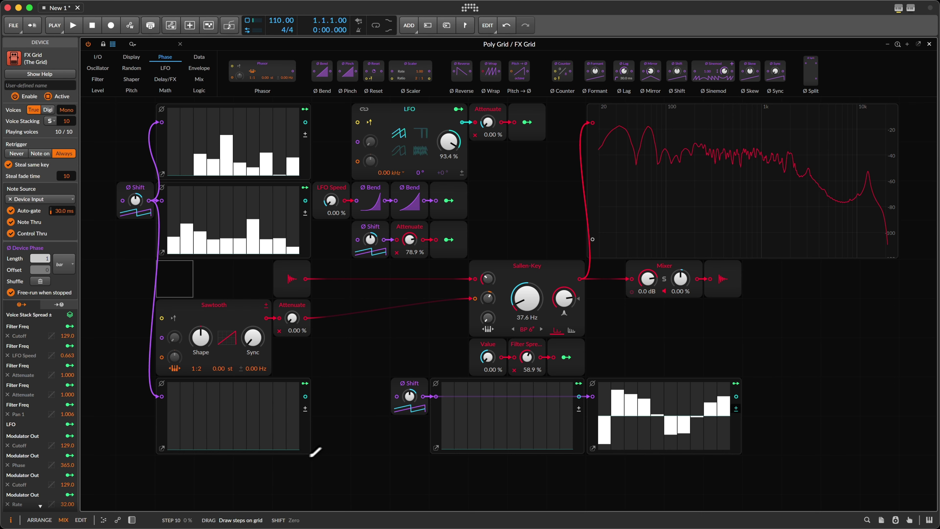
click(473, 425)
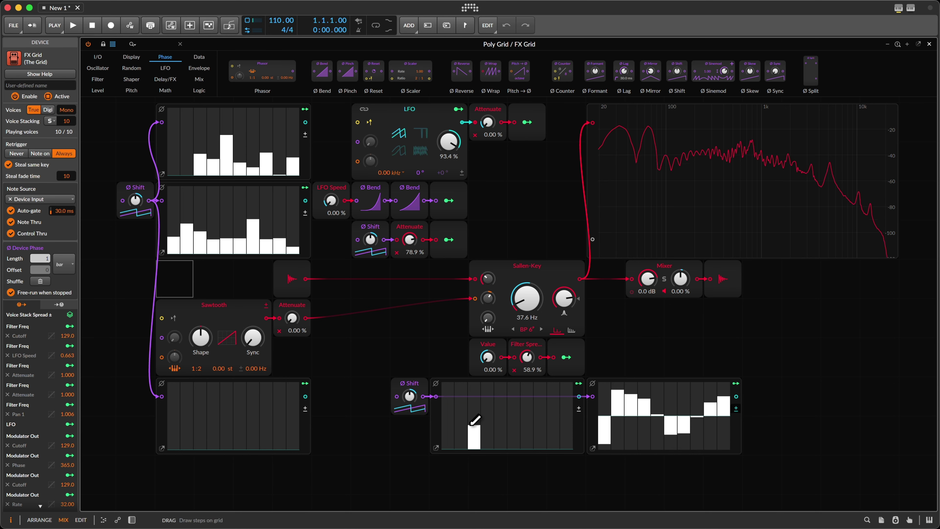
mouse_move(473, 422)
mouse_down()
mouse_move(540, 406)
mouse_move(570, 419)
mouse_move(563, 437)
mouse_move(540, 439)
mouse_move(479, 410)
mouse_move(449, 425)
mouse_move(451, 443)
mouse_move(497, 435)
mouse_up()
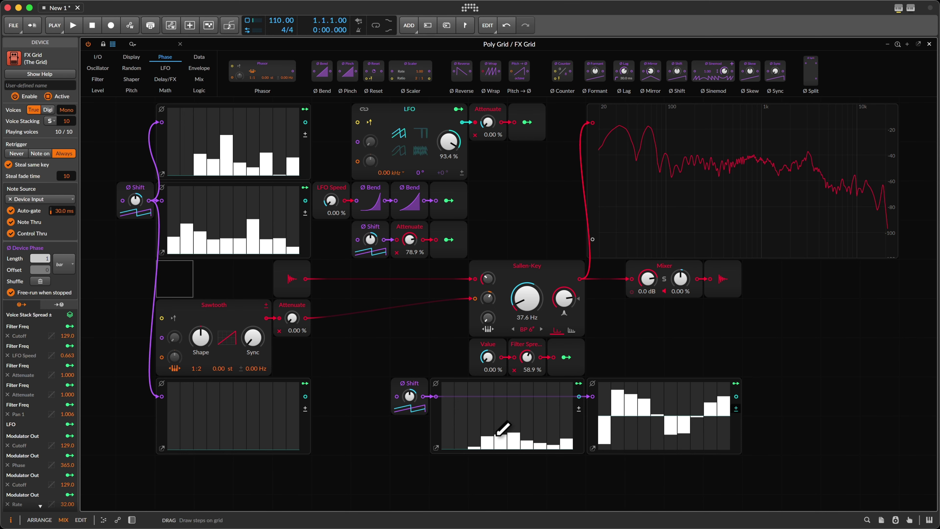
key(super+z)
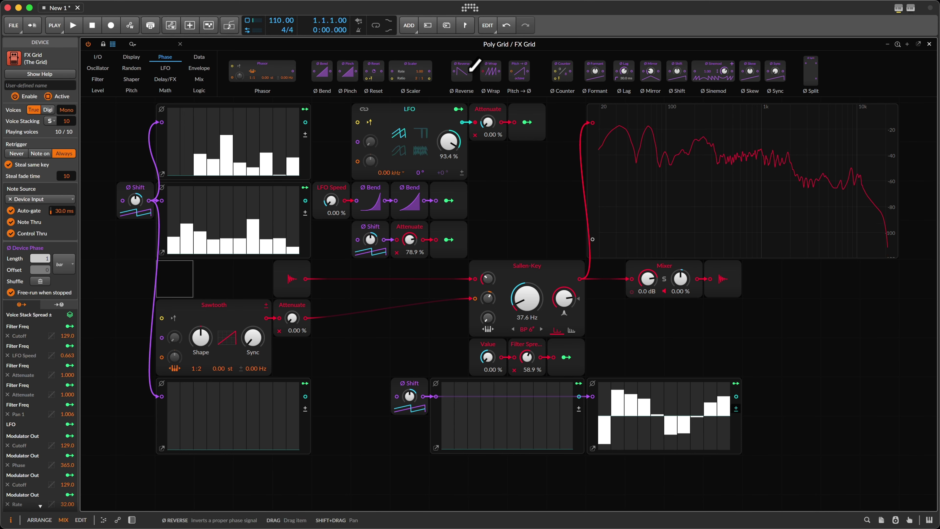
- Redraw the second Steps module with low levels in steps 1–2, a raised step 4, and zero in steps 3 and 5
mouse_move(196, 246)
mouse_down()
mouse_move(243, 252)
mouse_move(294, 236)
mouse_up()
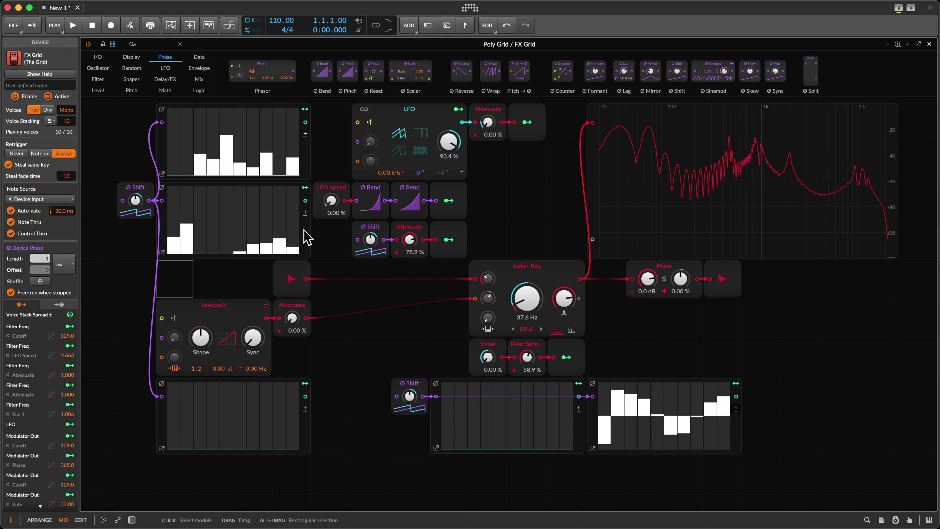
click(213, 232)
click(174, 215)
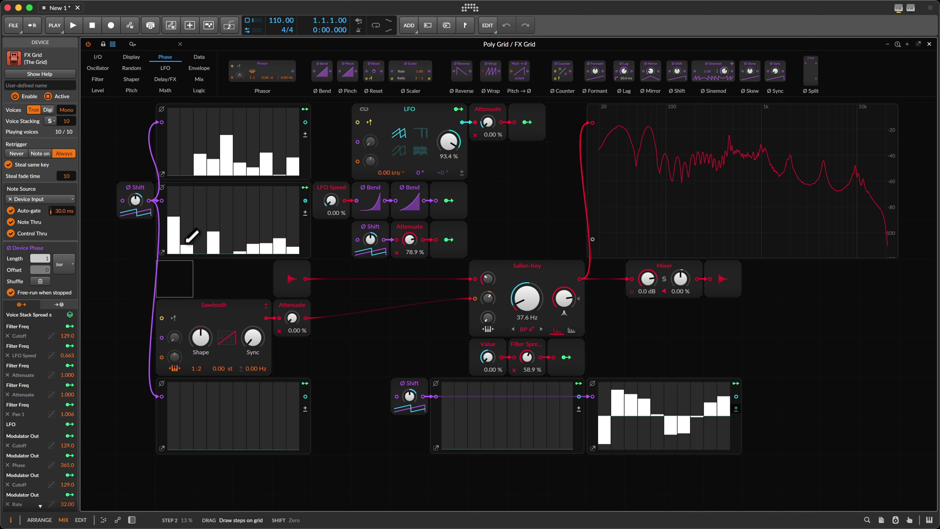
drag(187, 241, 174, 251)
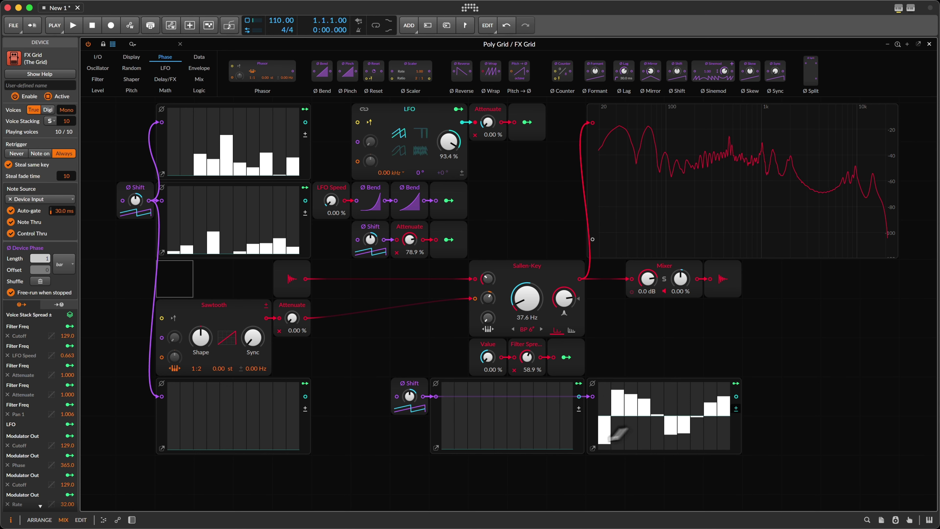
- Randomize the ten-step bipolar pan pattern twice in its enlarged editor and close the editor
click(592, 448)
click(737, 463)
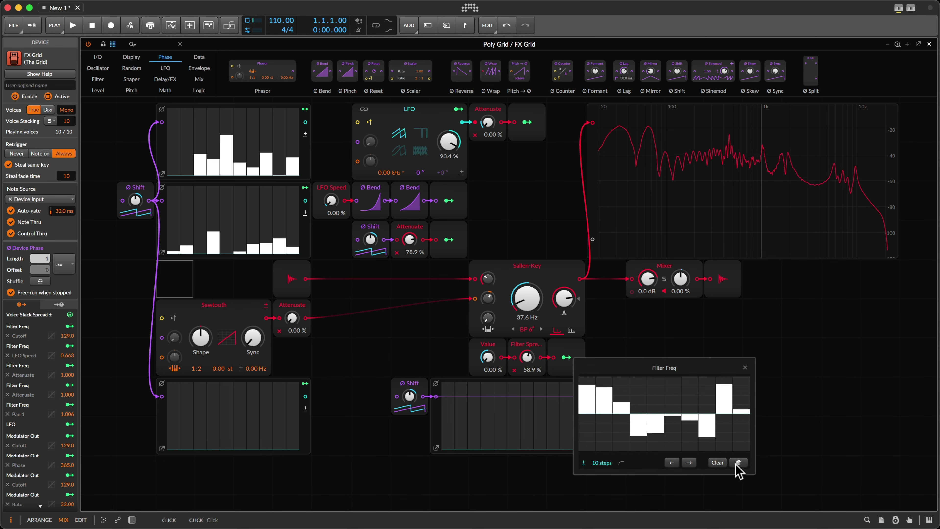
click(738, 463)
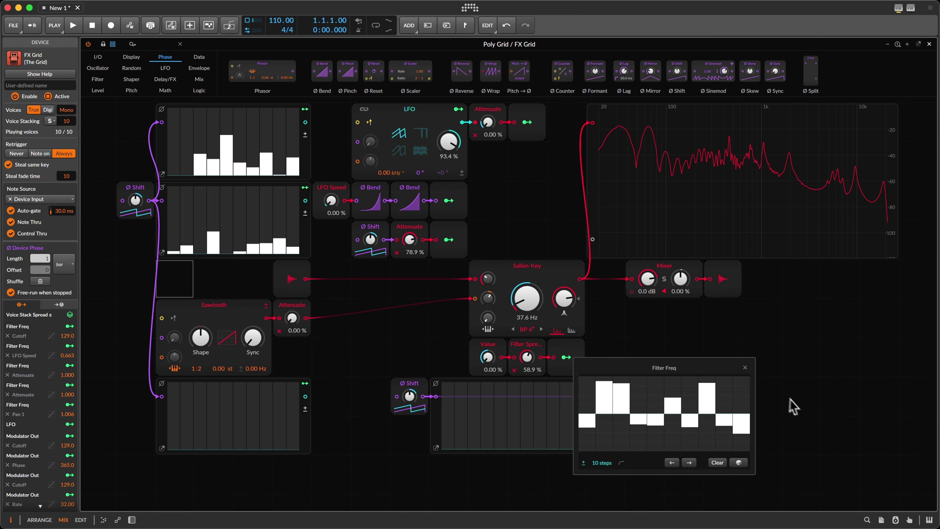
click(742, 366)
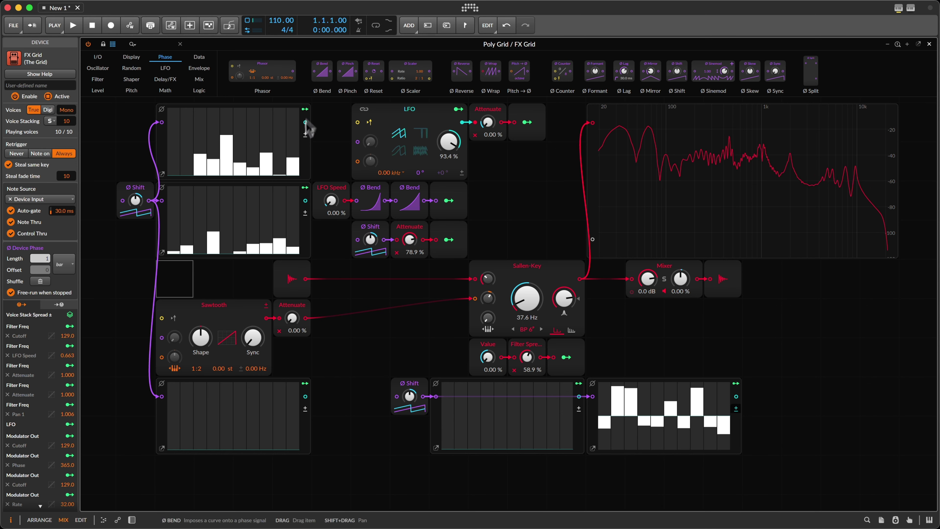
- Switch the LFO to its random waveform with Skew at 85.4 % and leave levels only in steps 4 and 7 of the uppermost Steps
mouse_move(227, 165)
mouse_down()
mouse_move(192, 168)
mouse_move(178, 159)
mouse_move(177, 138)
mouse_move(221, 148)
mouse_move(231, 162)
mouse_up()
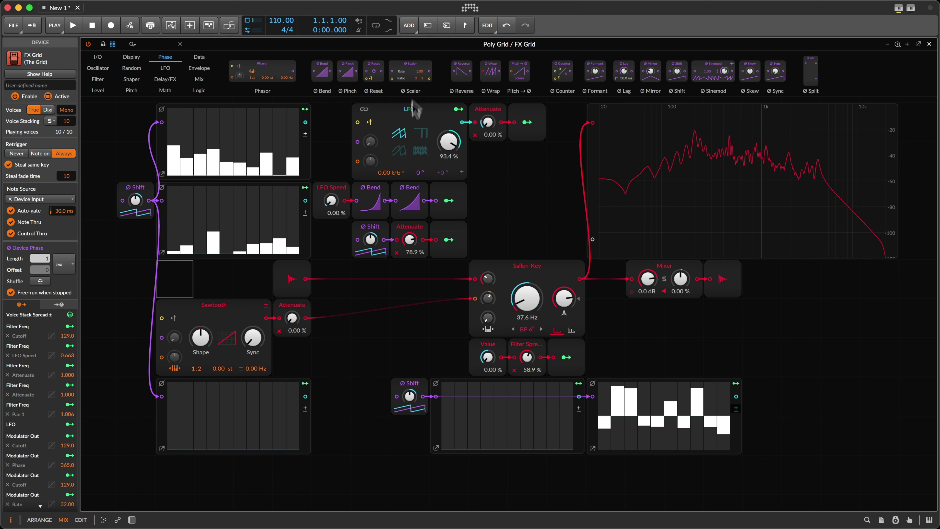
click(424, 154)
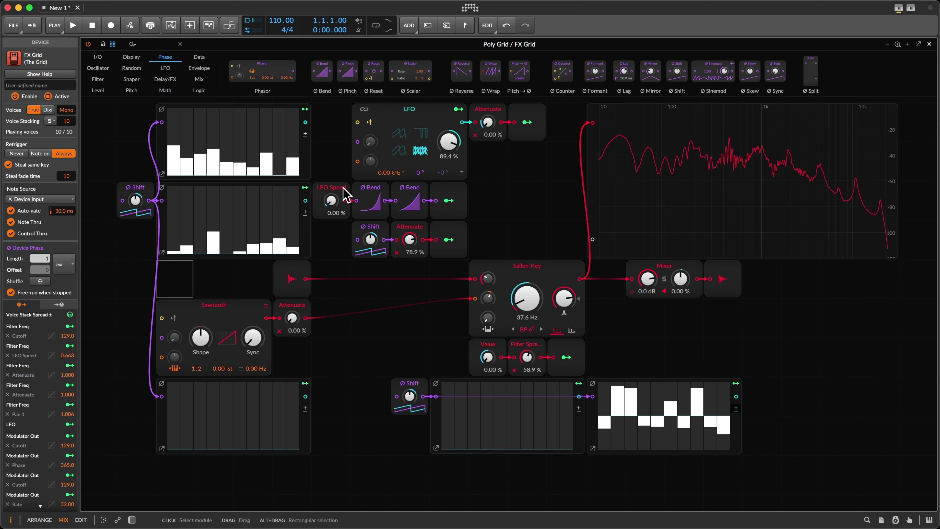
drag(448, 140, 450, 142)
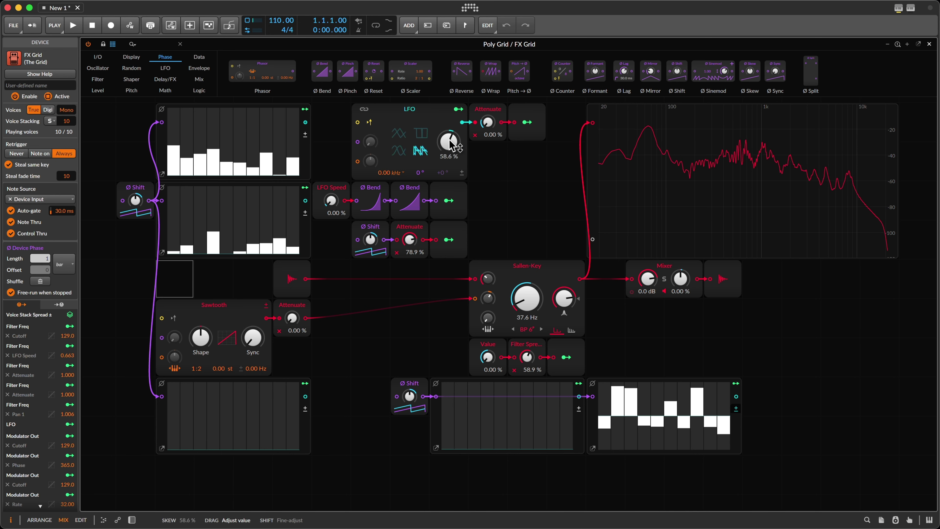
mouse_move(254, 152)
mouse_down()
mouse_move(174, 211)
mouse_move(310, 193)
mouse_move(259, 158)
mouse_move(217, 167)
mouse_up()
click(218, 145)
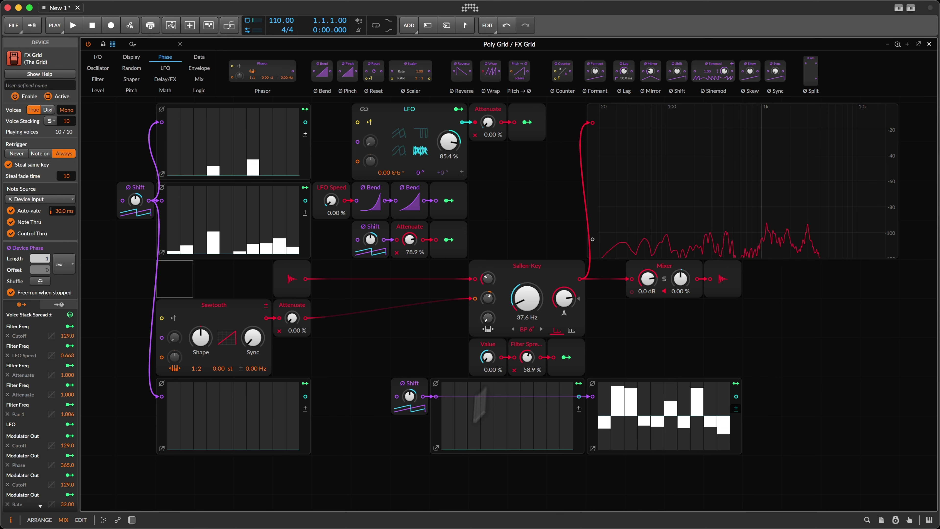
- Show the device chain and bypass FX Grid, then re-enable it to compare the dry and processed sound
key(d)
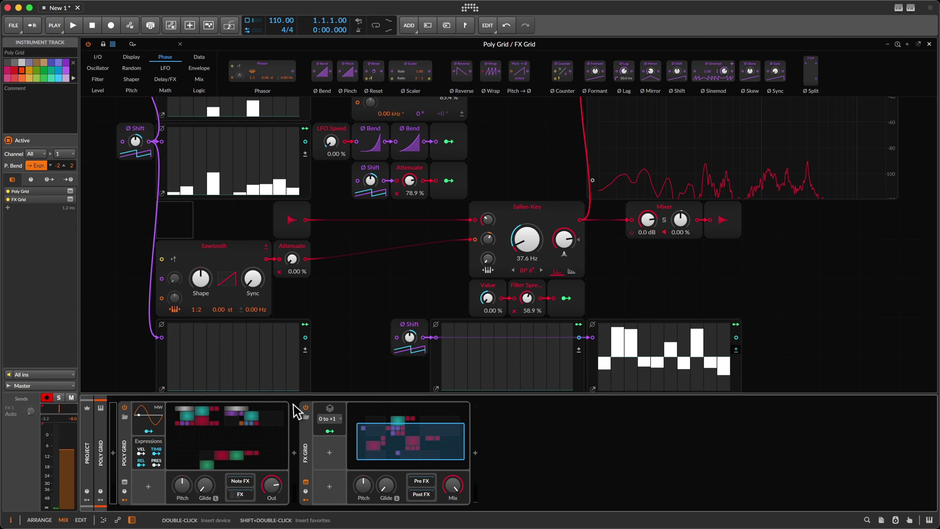
click(305, 407)
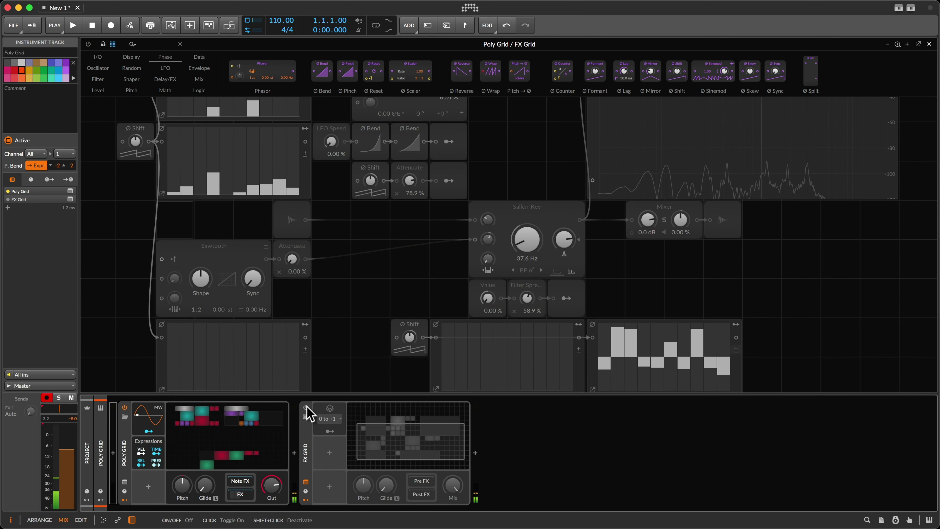
click(306, 407)
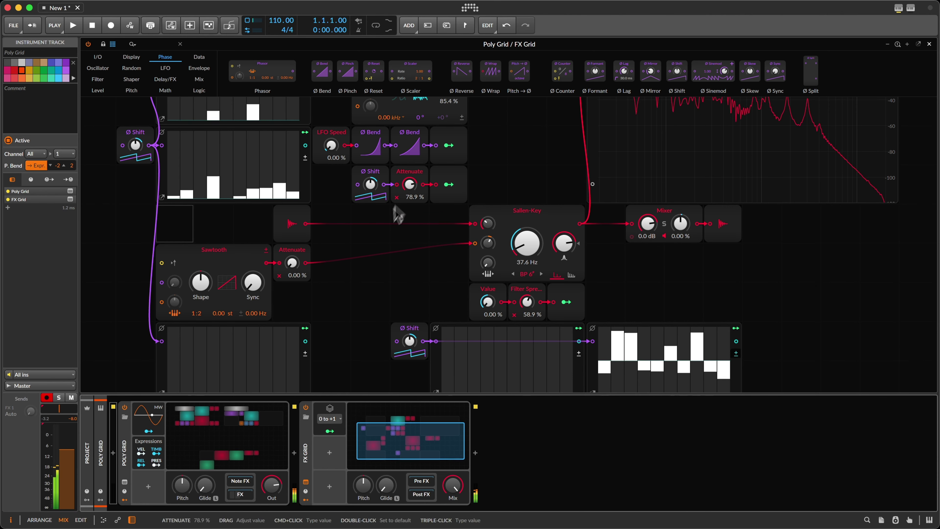
- Draw high levels in steps 2–5 of the second Steps module and uneven levels across all ten steps of the uppermost one
drag(186, 172, 227, 179)
scroll(259, 122, up, 1)
mouse_move(292, 118)
mouse_down()
mouse_move(185, 124)
mouse_move(274, 124)
mouse_move(267, 129)
mouse_up()
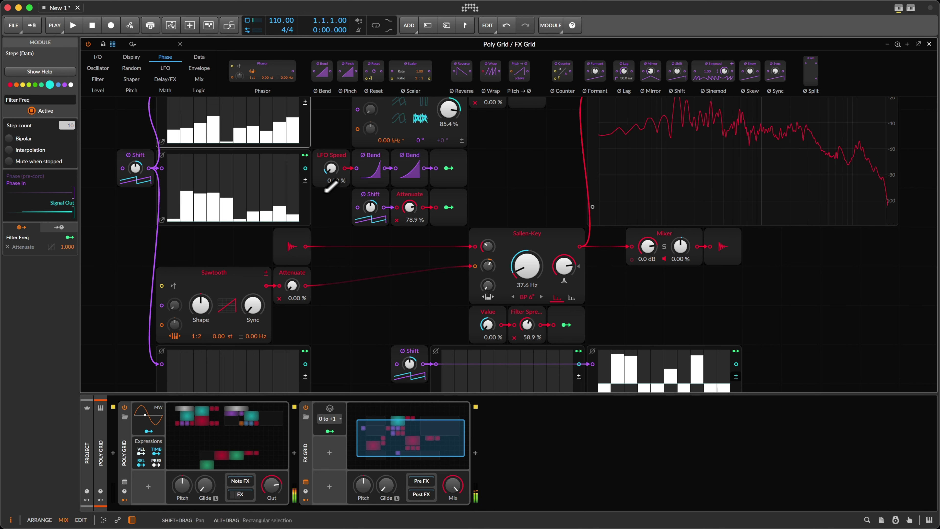
- Set the Sallen-Key's cutoff to 101 Hz and vary the Filter Spread, ending at 35.4 %
drag(526, 326, 527, 329)
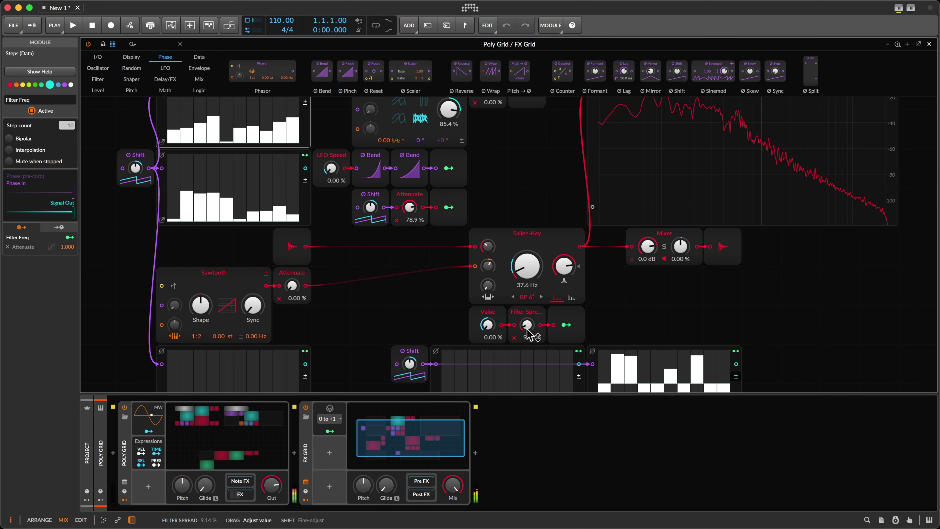
drag(529, 333, 528, 330)
drag(524, 281, 522, 276)
drag(530, 337, 533, 333)
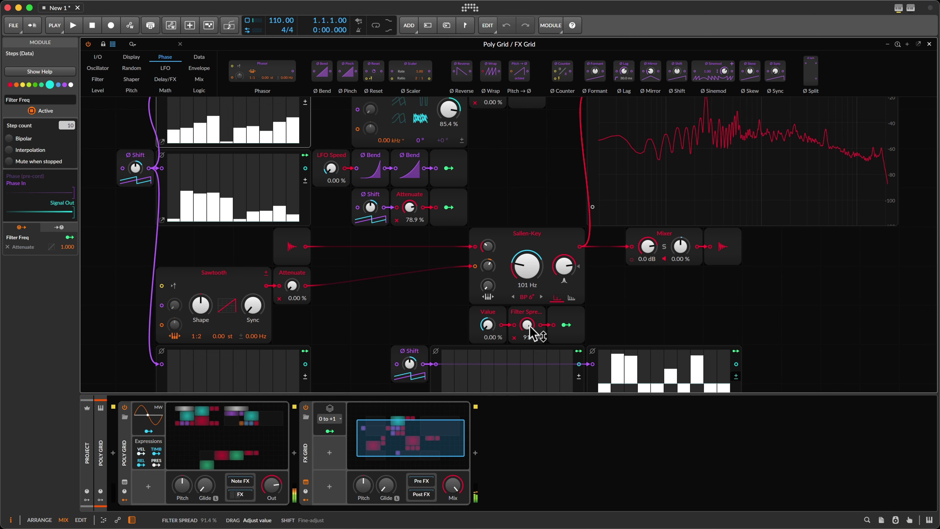
drag(532, 333, 525, 326)
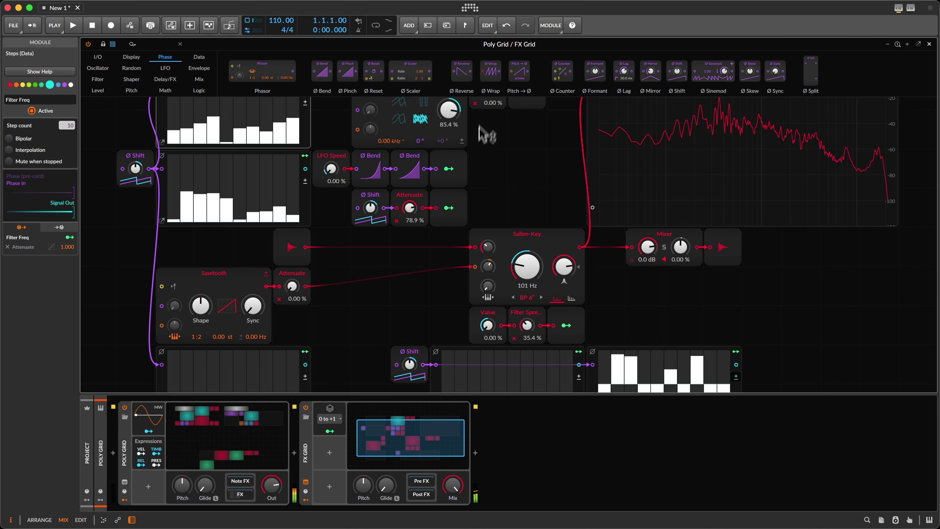
- Zero all steps in the two upper Steps modules and set the LFO's Attenuate to 12.0 %
scroll(312, 209, up, 1)
mouse_move(181, 224)
mouse_down()
mouse_move(288, 226)
mouse_move(275, 198)
mouse_move(225, 202)
mouse_move(237, 220)
mouse_move(216, 242)
mouse_move(176, 236)
mouse_move(181, 247)
mouse_move(273, 246)
mouse_move(300, 261)
mouse_move(168, 261)
mouse_move(185, 193)
mouse_move(300, 185)
mouse_up()
scroll(237, 222, up, 4)
drag(504, 130, 503, 122)
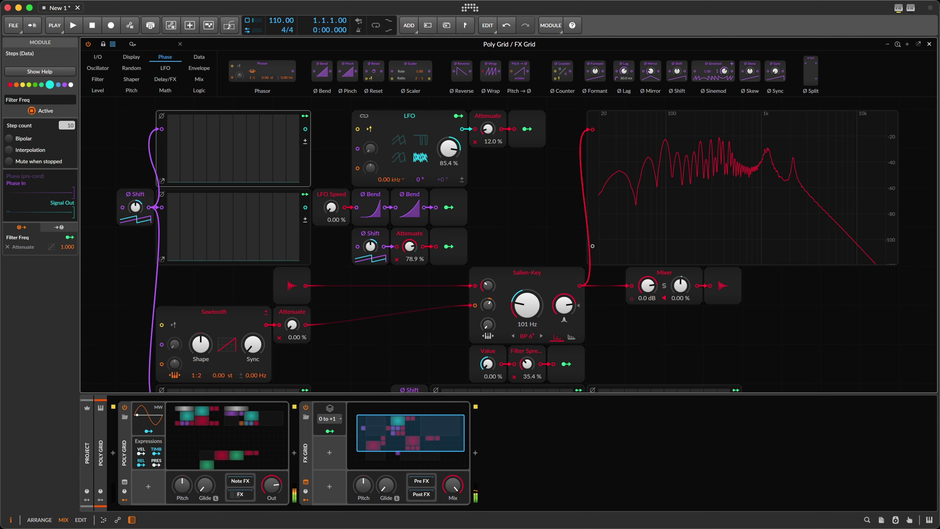
- Vary the LFO Speed, ending at 5.71 %, and briefly test the Sawtooth's Attenuate, leaving it at 0.00 %
drag(328, 217, 334, 210)
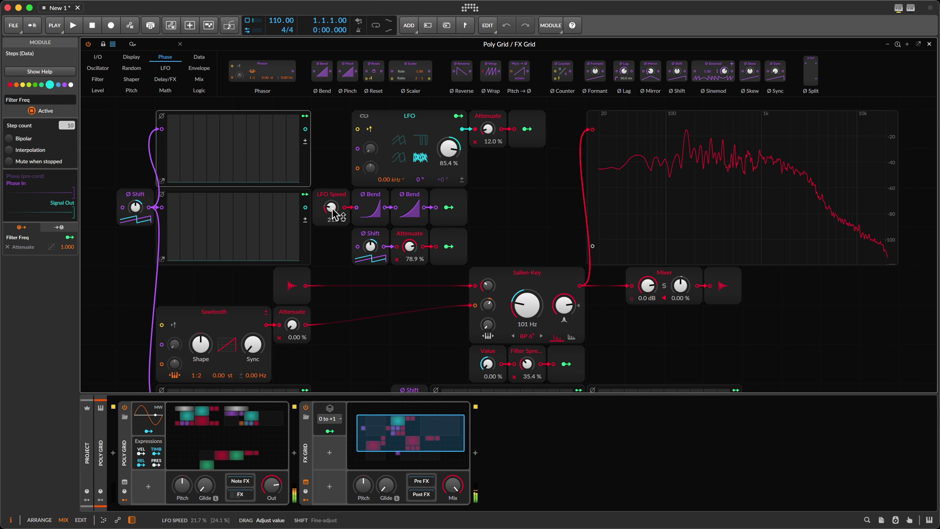
drag(333, 214, 331, 217)
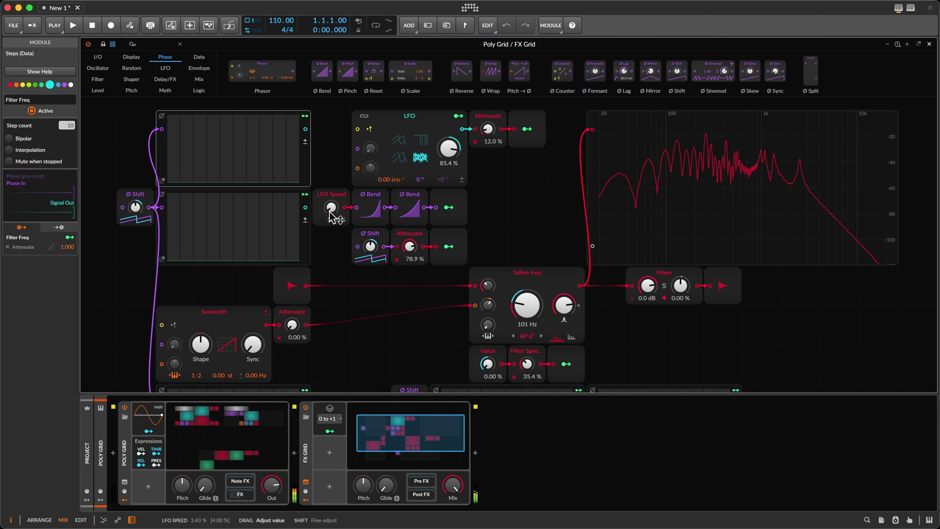
drag(332, 217, 332, 217)
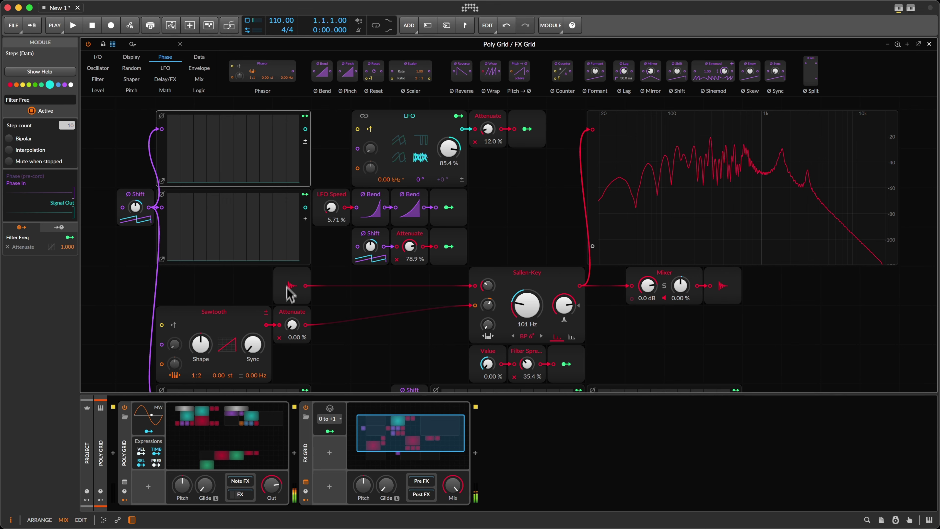
scroll(289, 344, down, 2)
mouse_move(289, 292)
mouse_down()
mouse_move(289, 284)
mouse_move(292, 293)
mouse_up()
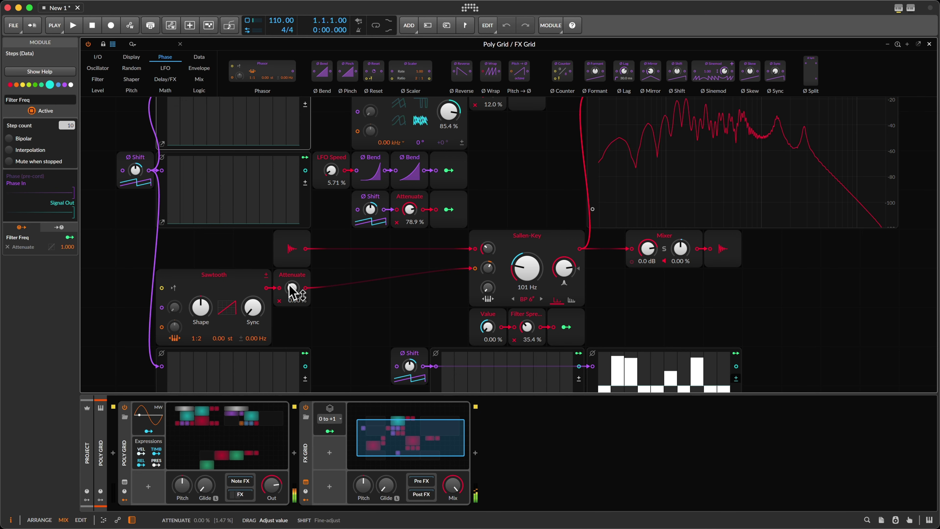
- Hide the device chain so the Grid editor fills the window
scroll(388, 279, down, 3)
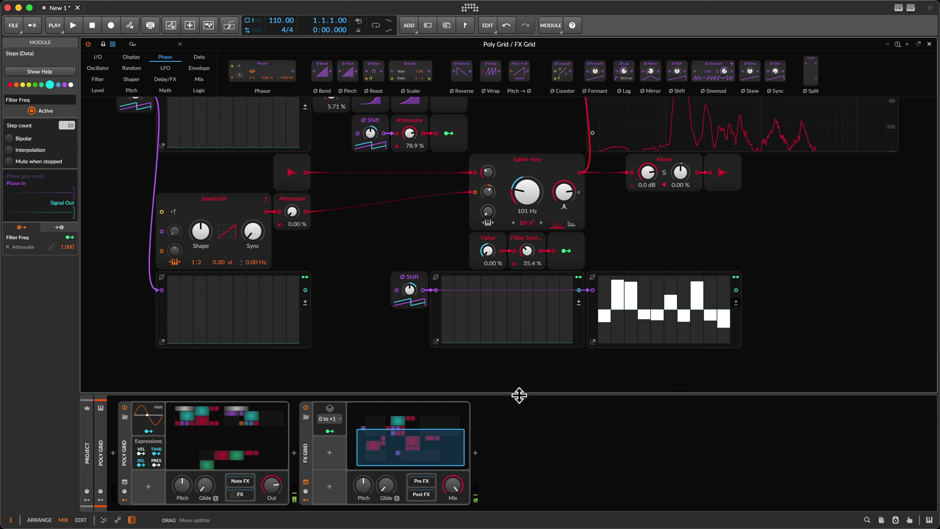
drag(522, 394, 518, 503)
scroll(527, 420, up, 4)
scroll(526, 421, up, 2)
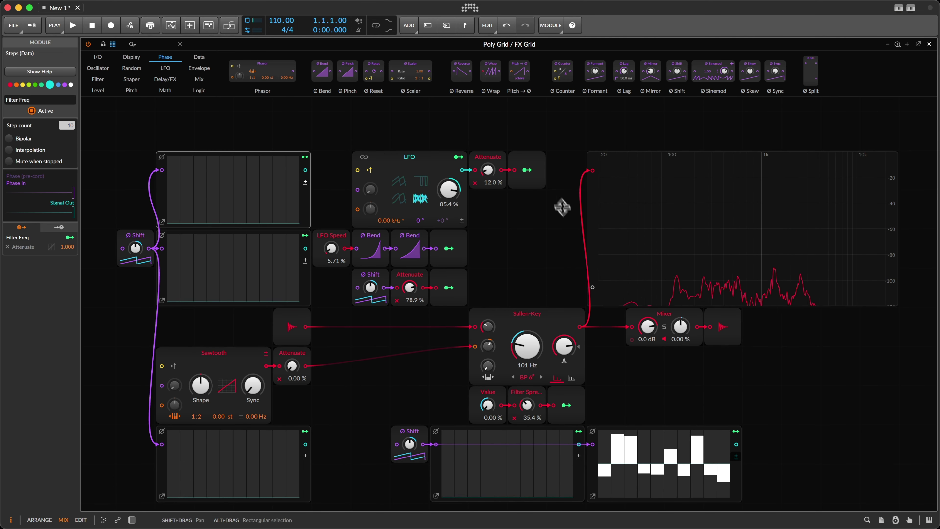
- Switch the Sallen-Key's filter mode to BP 8 and raise the Mixer level to +6.0 dB
scroll(567, 216, down, 3)
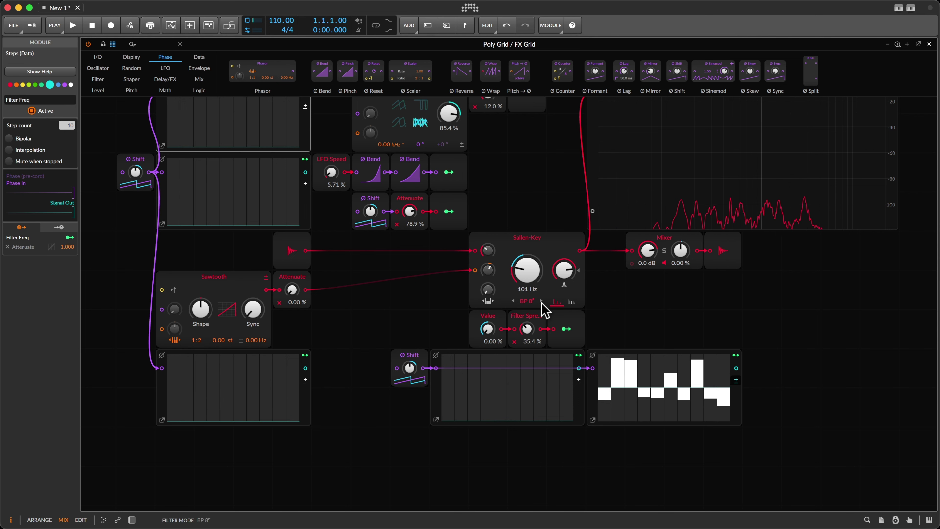
drag(649, 259, 661, 266)
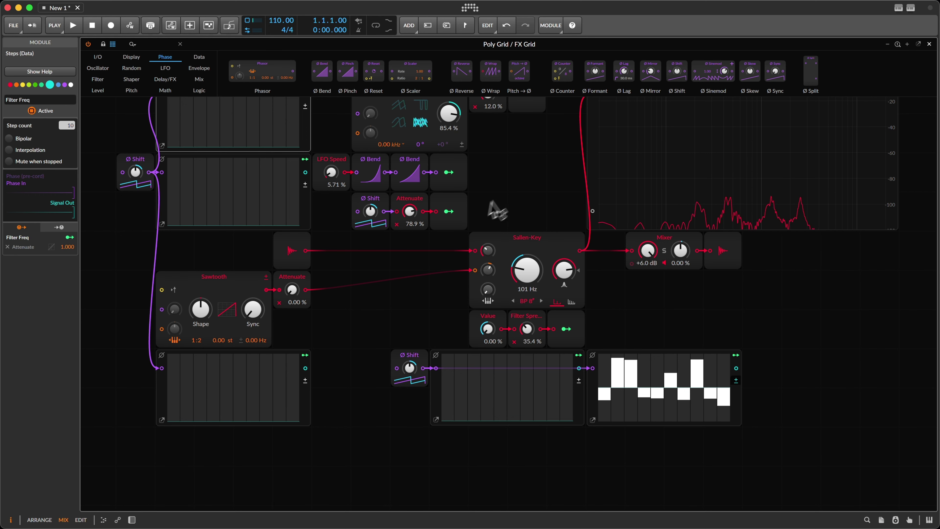
scroll(470, 210, up, 3)
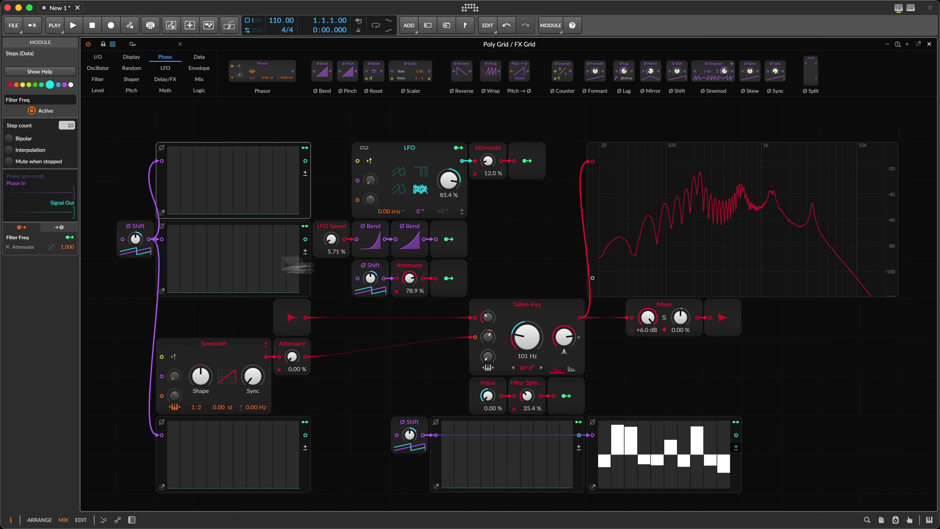
- Draw new step values in the two upper Steps modules and set the LFO's Attenuate and LFO Speed to 0.00 %
drag(187, 263, 265, 271)
mouse_move(259, 190)
mouse_down()
mouse_move(208, 202)
mouse_move(223, 188)
mouse_move(285, 189)
mouse_up()
drag(488, 160, 489, 165)
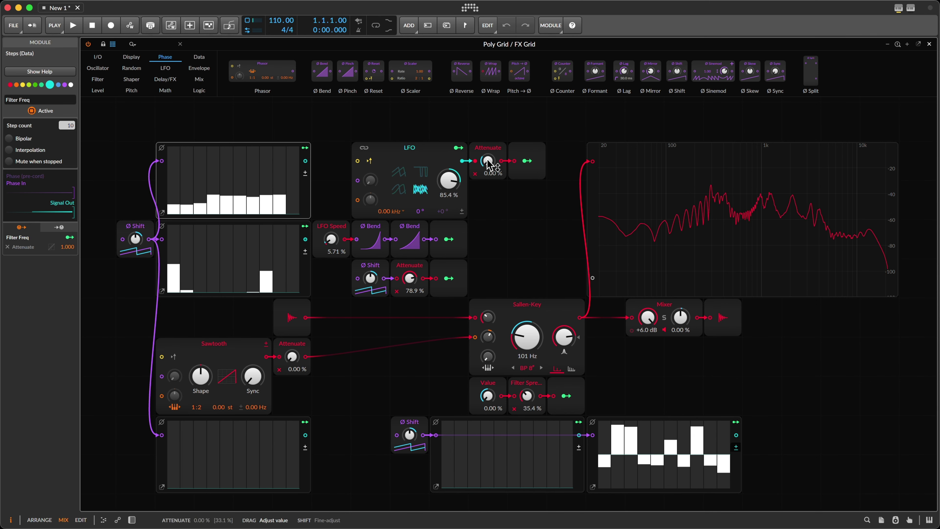
drag(332, 239, 336, 252)
- Draw low values for steps 3 to 5 in the lowest Sawtooth-side Steps module and reduce the Filter Spread to 25.1 %
mouse_move(225, 467)
mouse_down()
mouse_move(207, 450)
mouse_move(215, 468)
mouse_up()
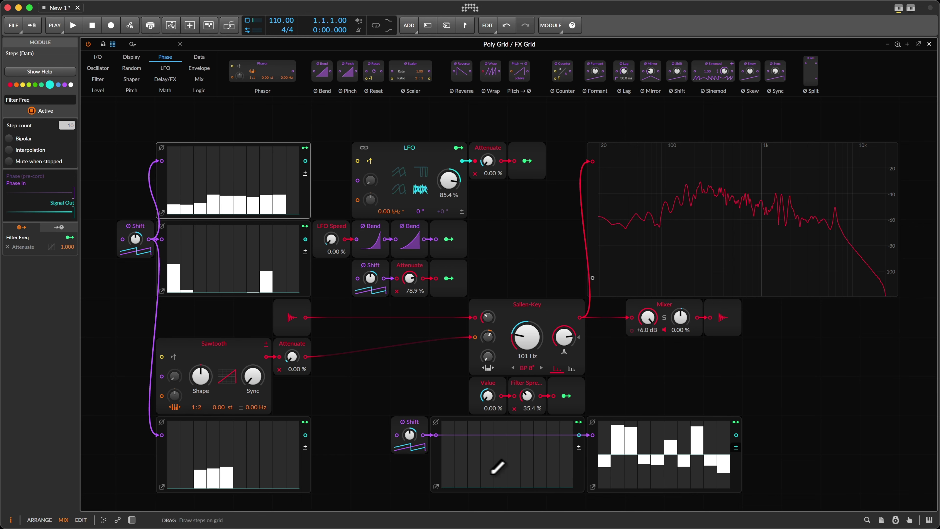
drag(527, 396, 527, 404)
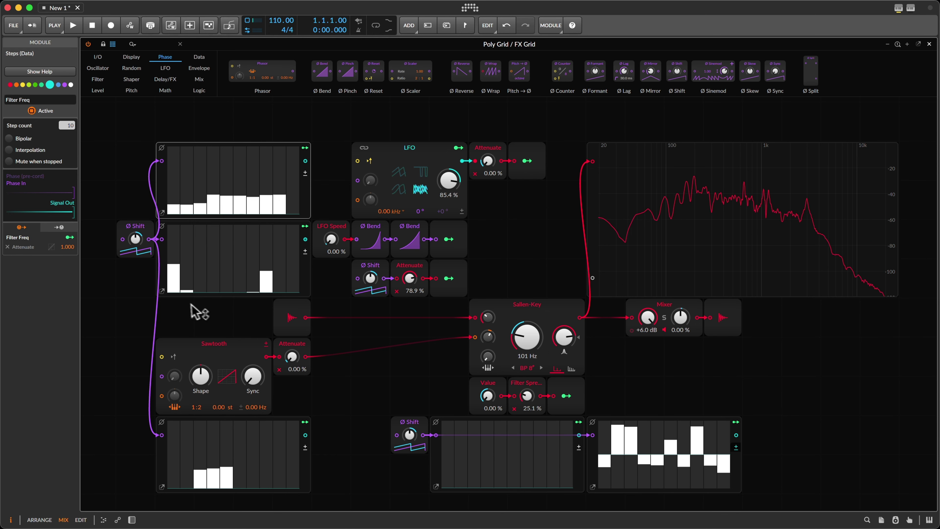
- Randomize the second Steps module's values several times in its enlarged editor and raise the ninth step of the top Steps module
click(162, 291)
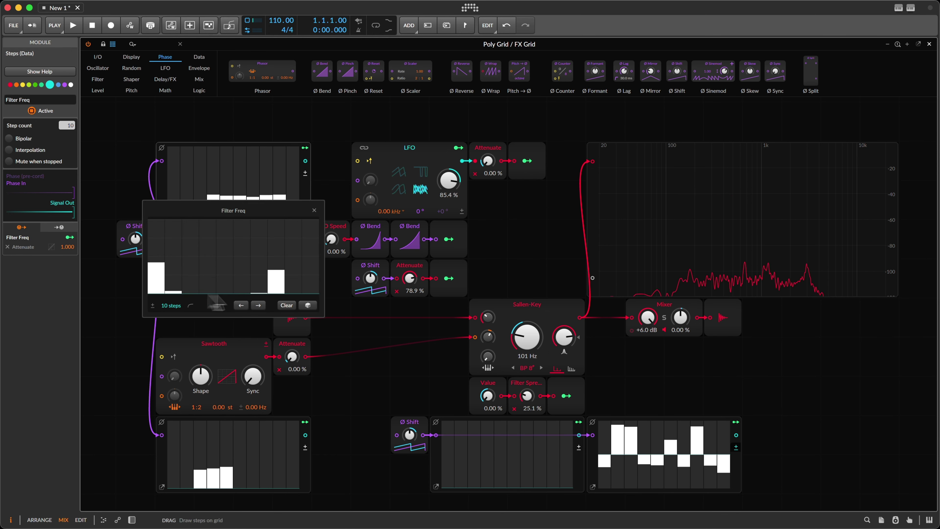
click(308, 305)
click(306, 307)
click(306, 307)
click(306, 307)
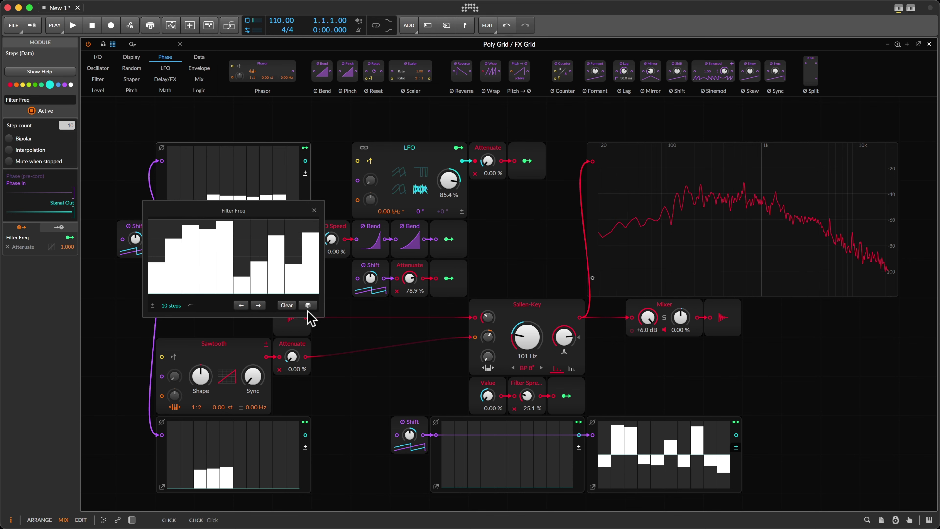
click(286, 154)
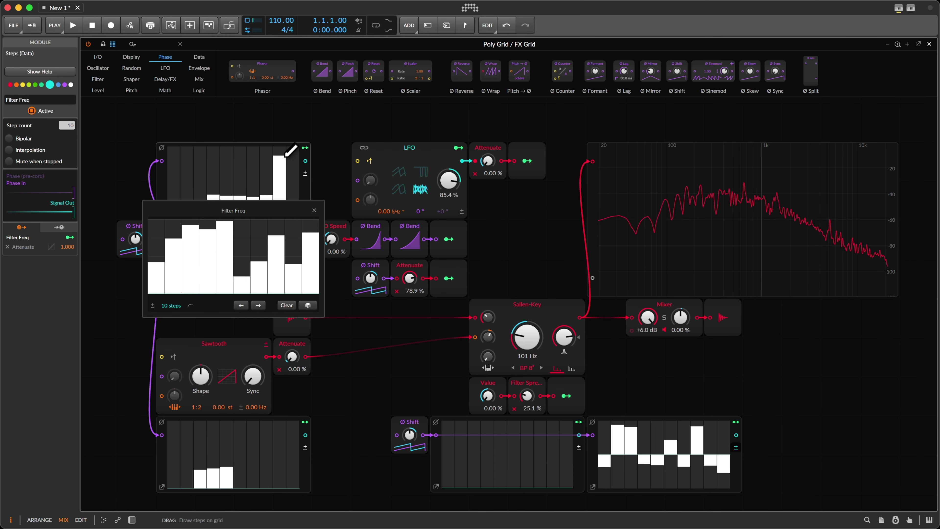
- Randomize the second Steps module once more, redraw its steps as low values, and close its enlarged editor
click(308, 306)
mouse_move(267, 259)
mouse_down()
mouse_move(187, 273)
mouse_move(239, 245)
mouse_move(333, 277)
mouse_up()
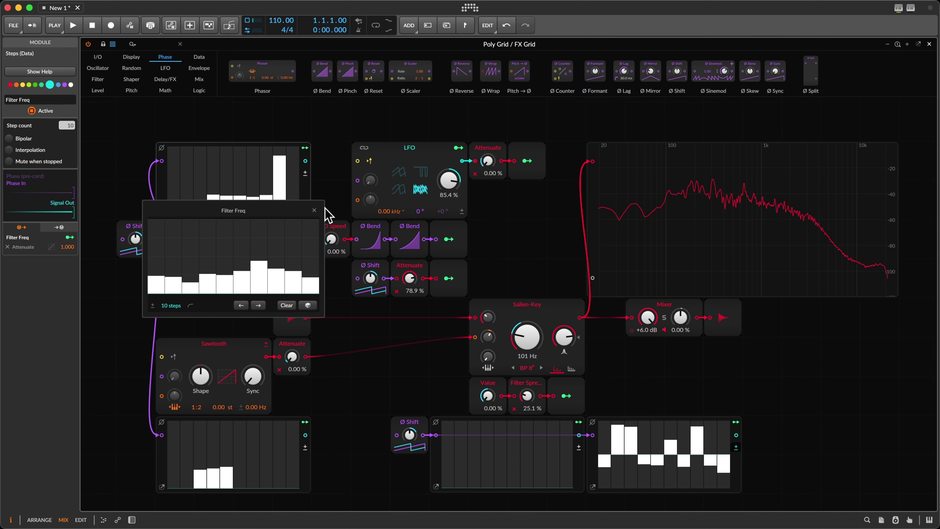
click(315, 210)
- Randomize the top Steps module's values repeatedly in its enlarged editor and switch the LFO to its first waveform
click(163, 218)
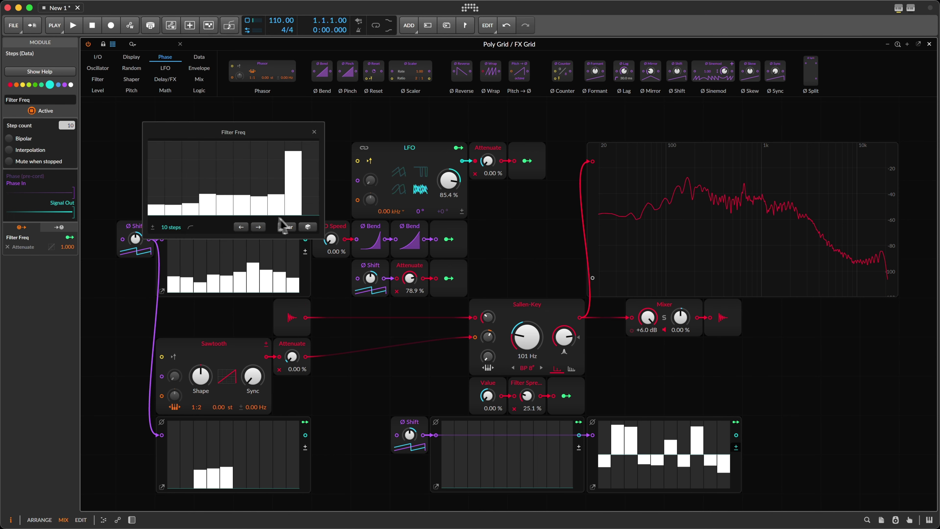
click(308, 227)
click(309, 228)
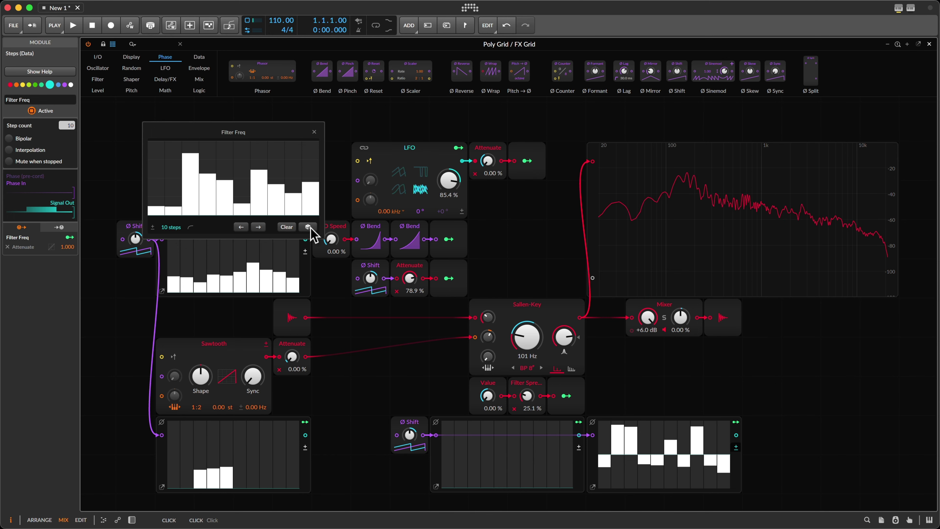
click(309, 227)
click(399, 172)
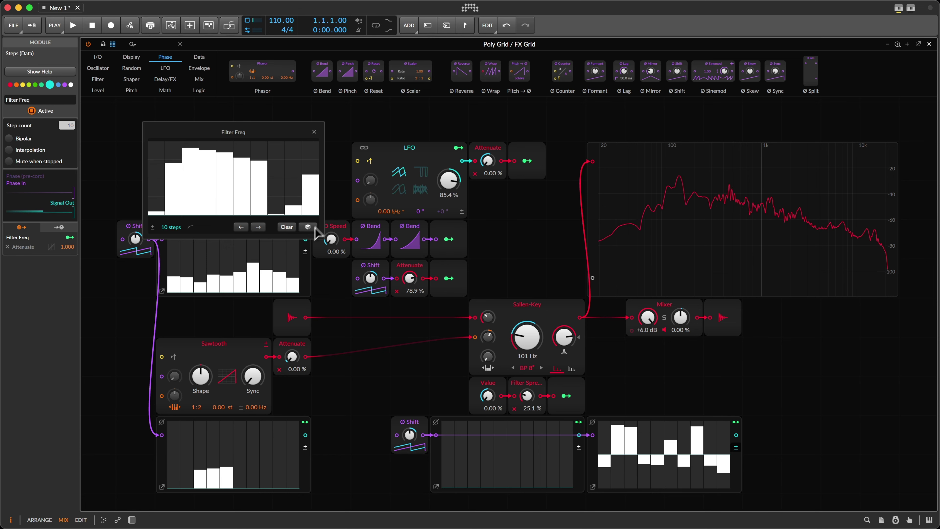
click(308, 226)
click(314, 132)
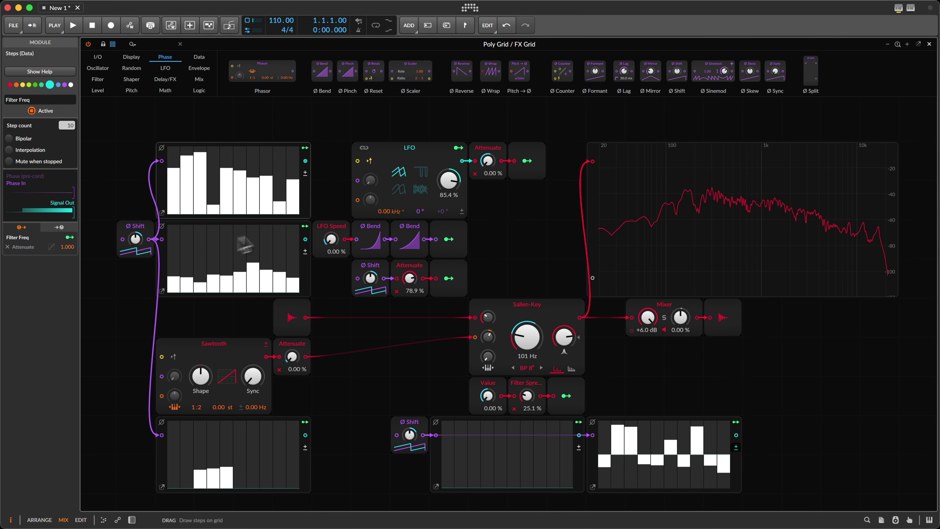
- Redraw the second Steps module with a low step 2, zero steps 1 and 3, and a shallow arc over steps 4 to 10
click(161, 291)
mouse_move(164, 296)
mouse_down()
mouse_move(218, 287)
mouse_move(189, 283)
mouse_move(152, 296)
mouse_up()
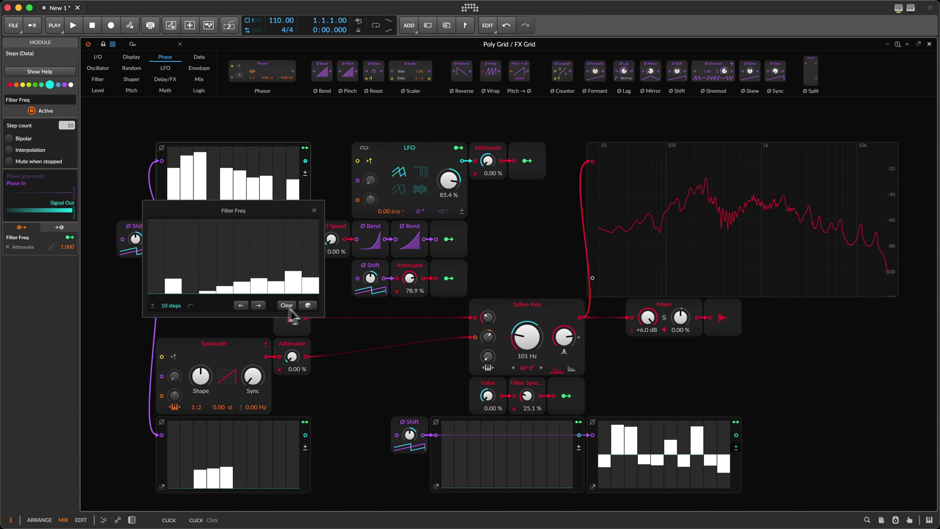
click(288, 285)
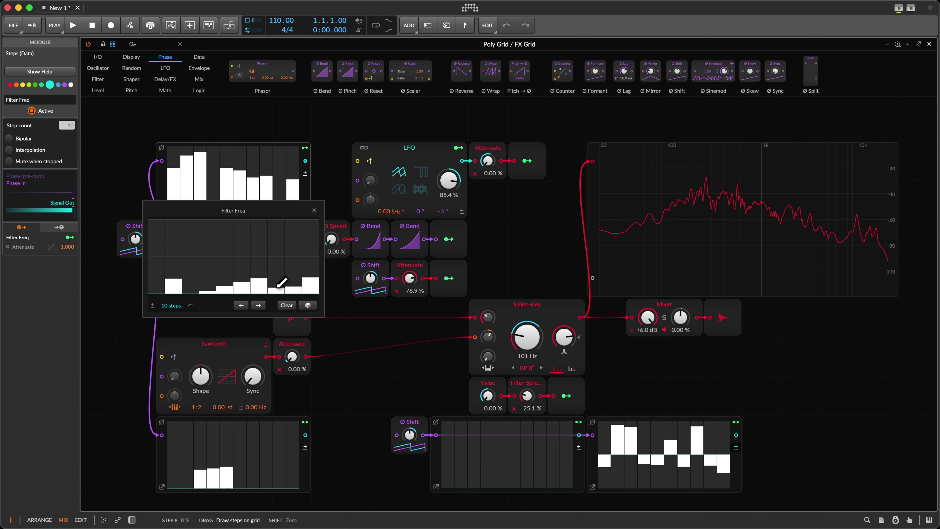
drag(279, 281, 316, 289)
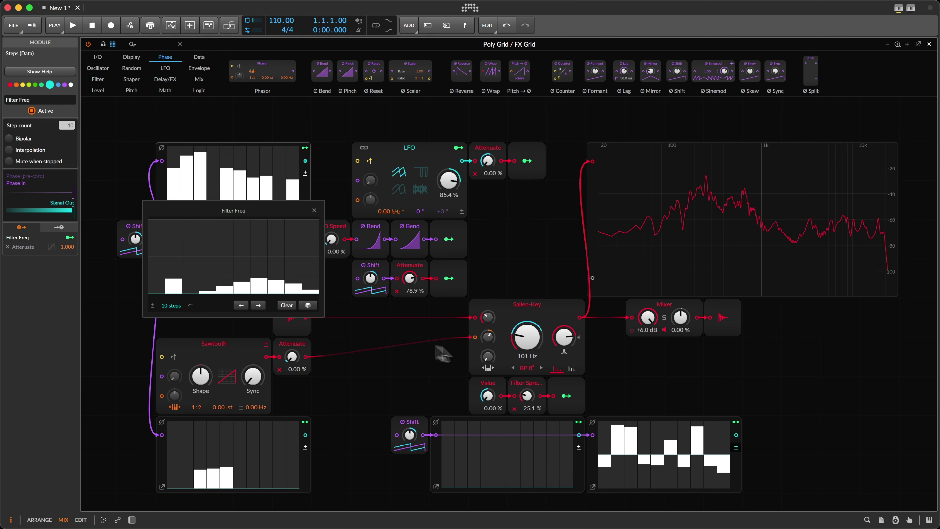
- Try Sallen-Key resonance values between 90.7 % and 98.3 %, close the step editor, and leave the resonance at a clearly lower setting
mouse_move(559, 339)
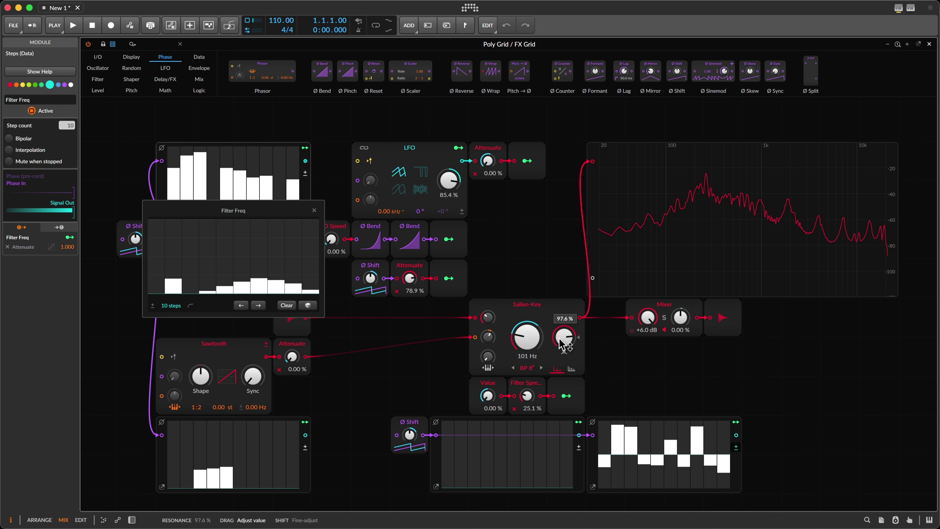
scroll(559, 339, up, 2)
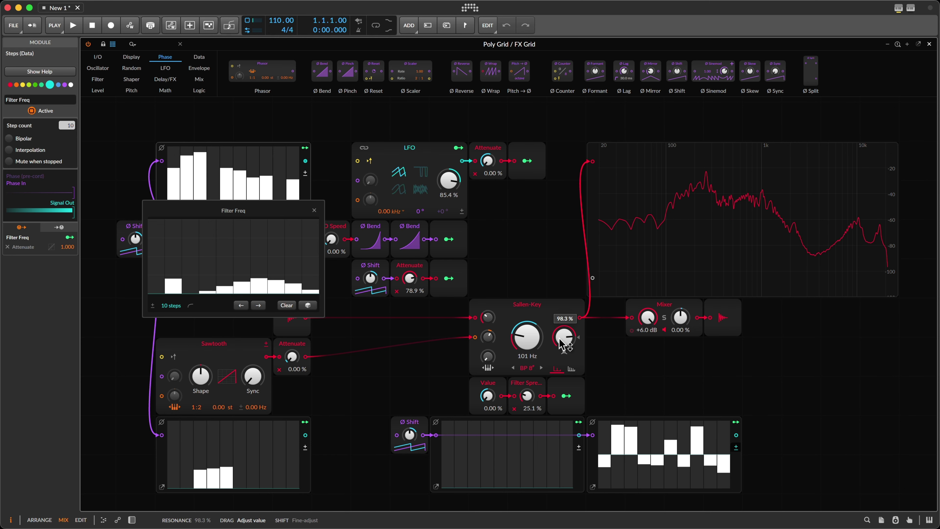
scroll(566, 338, down, 5)
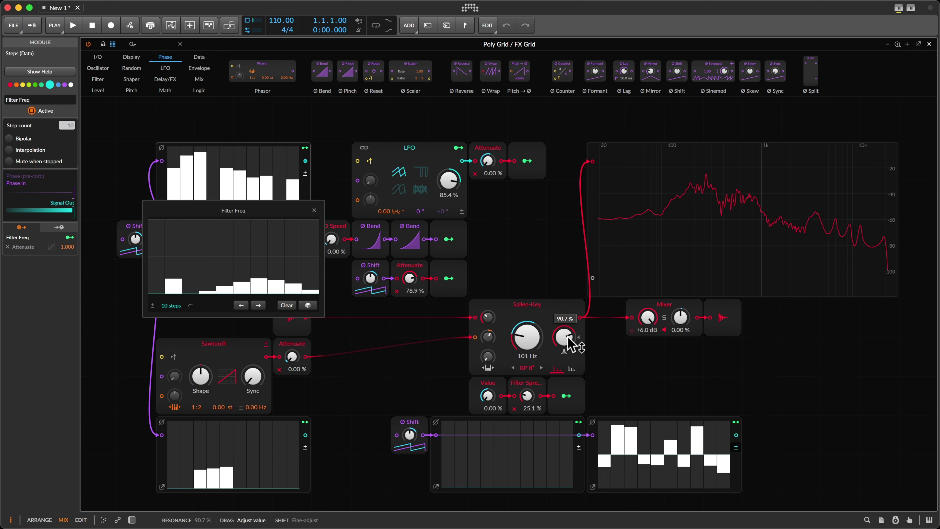
scroll(570, 343, up, 3)
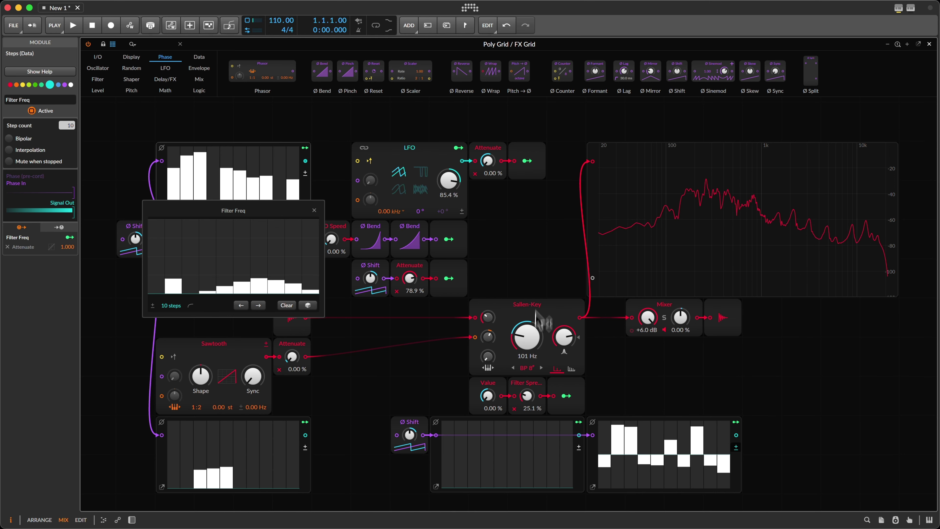
click(314, 210)
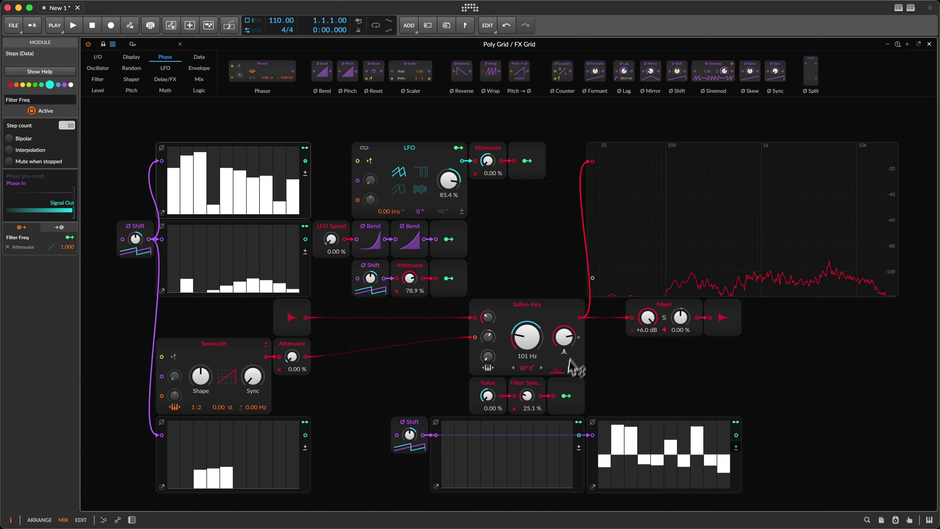
scroll(570, 343, down, 3)
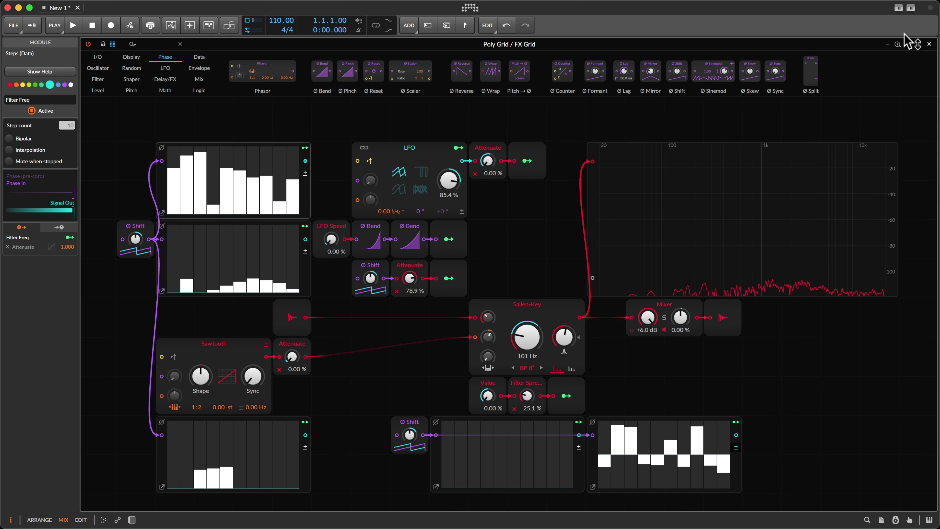
click(148, 174)
drag(120, 140, 346, 167)
click(143, 150)
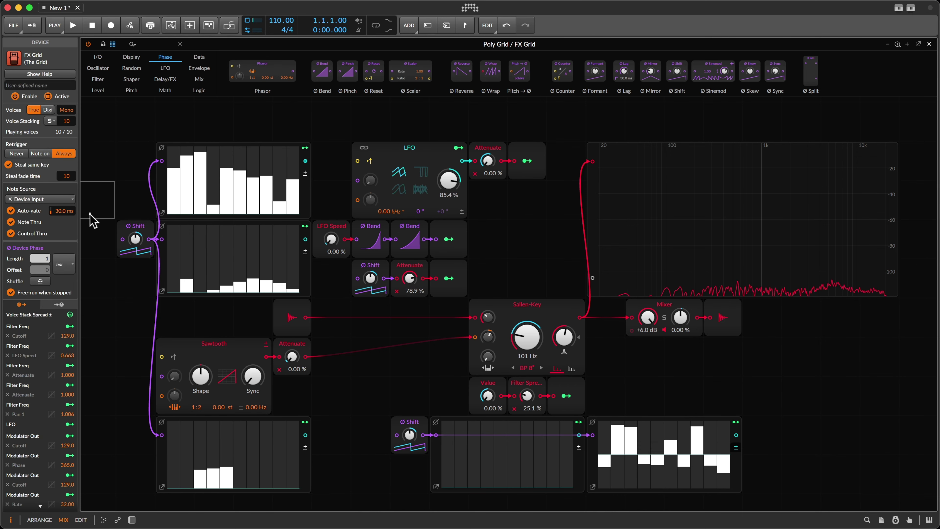
drag(92, 217, 145, 273)
scroll(146, 273, down, 5)
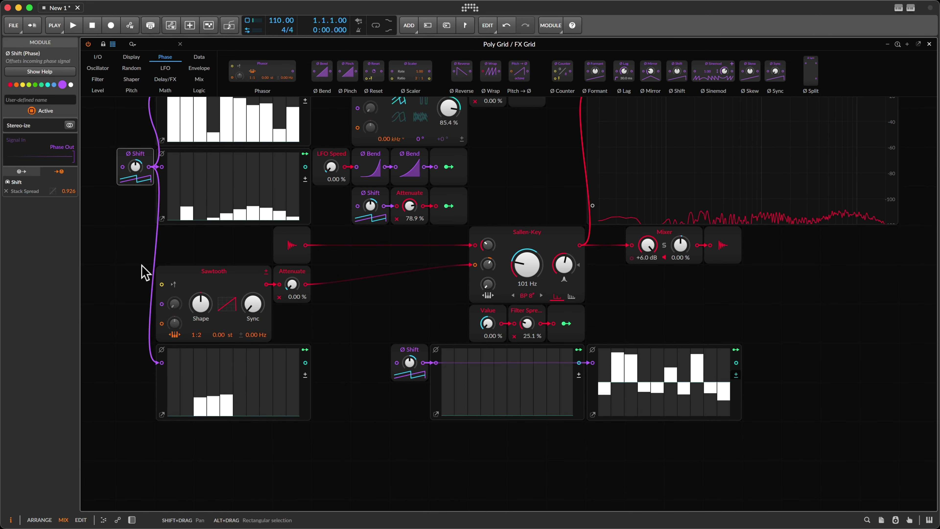
scroll(145, 273, up, 4)
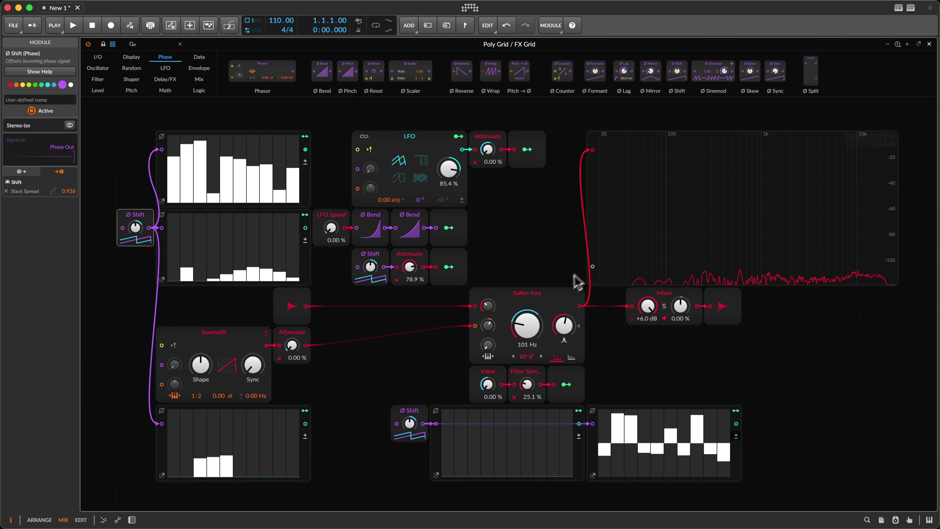
- Check which filter modules can replace the Sallen-Key, keeping the current filter
right_click(542, 296)
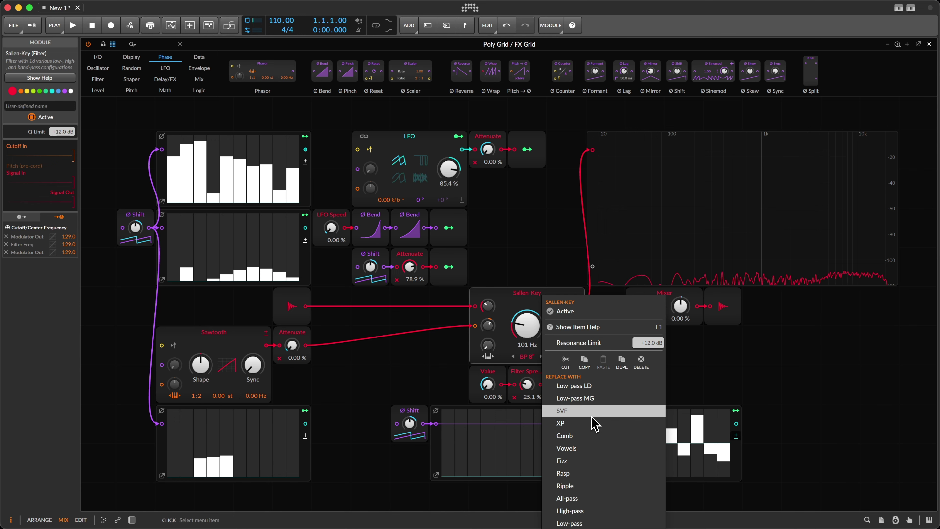
click(732, 379)
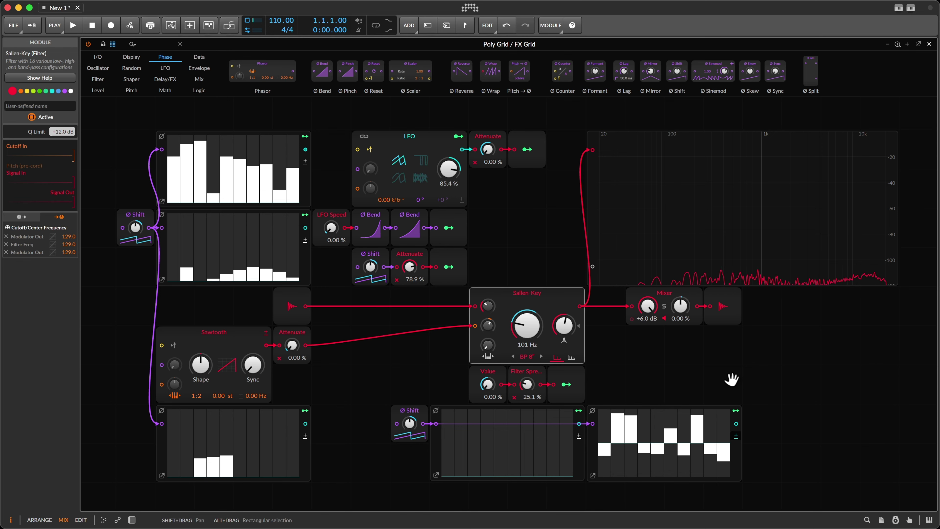
scroll(732, 378, down, 5)
scroll(735, 368, up, 4)
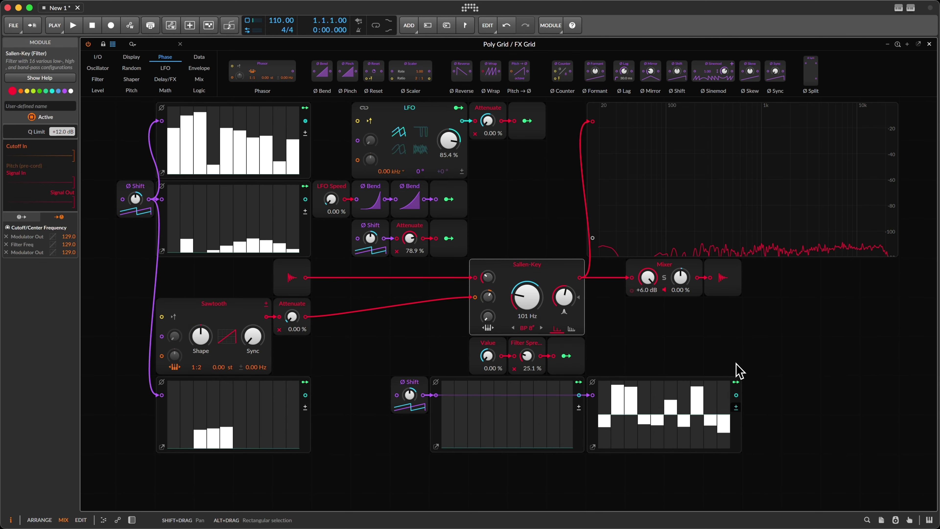